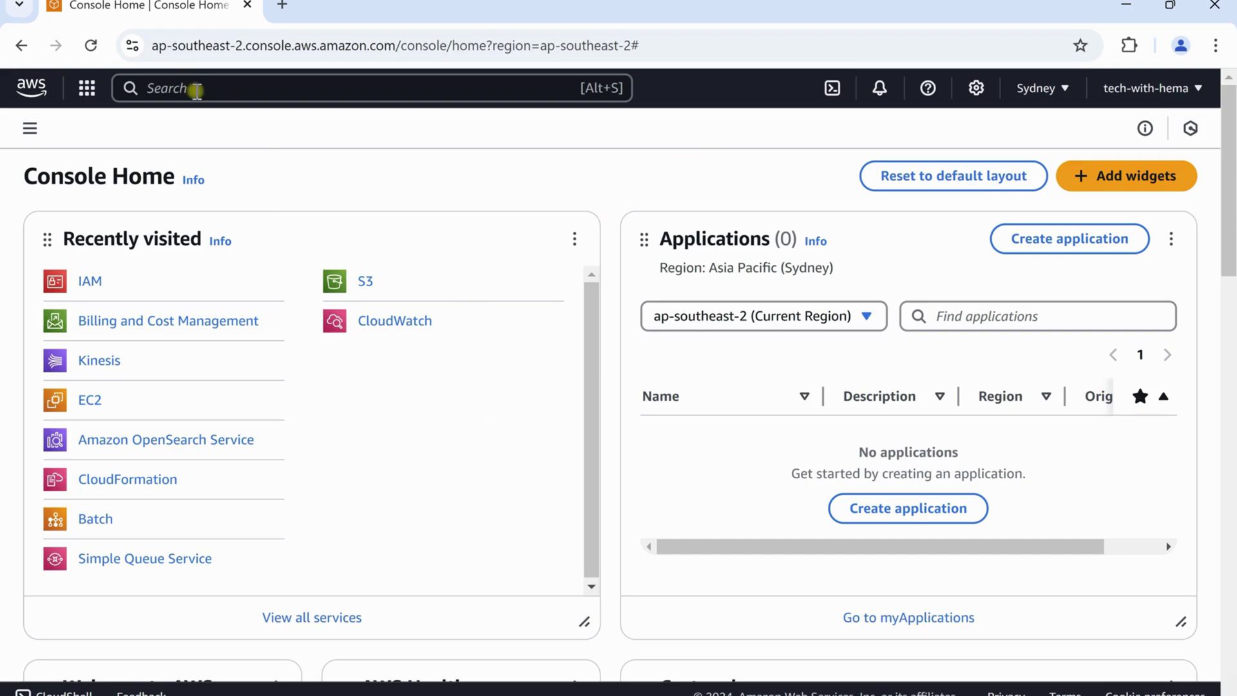
# Find IAM through the service search and start the Create user wizard from the Users list
pyautogui.click(1142, 93)
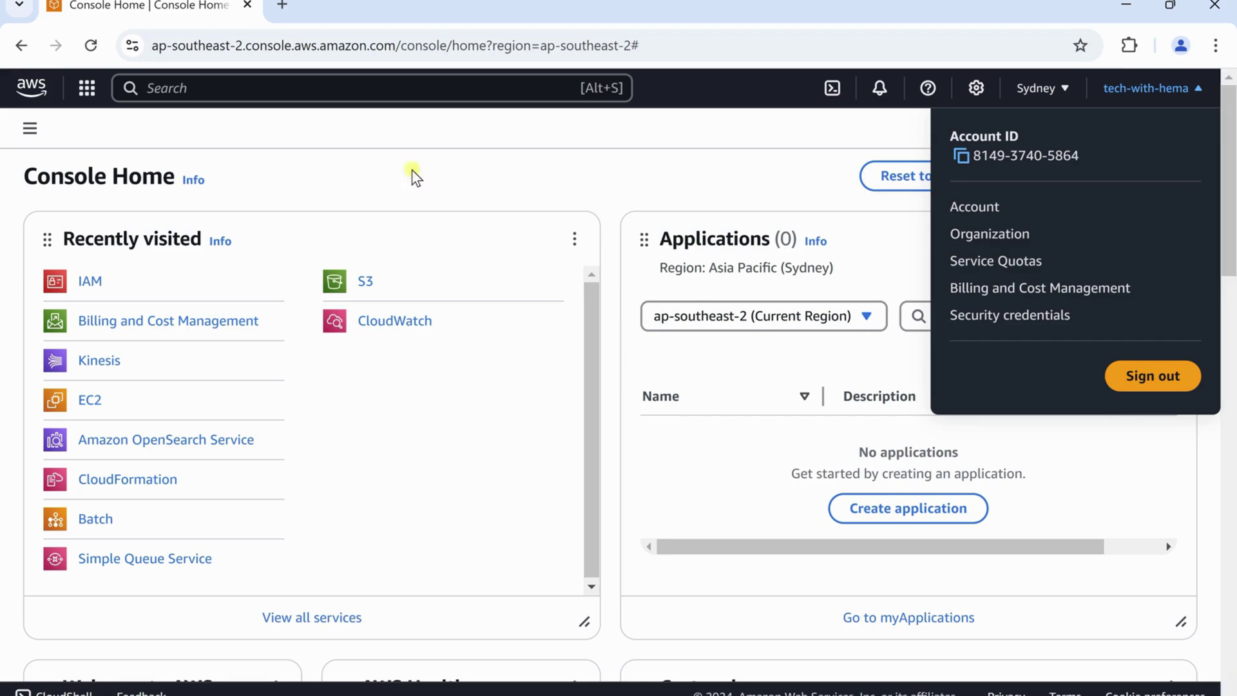
pyautogui.click(201, 85)
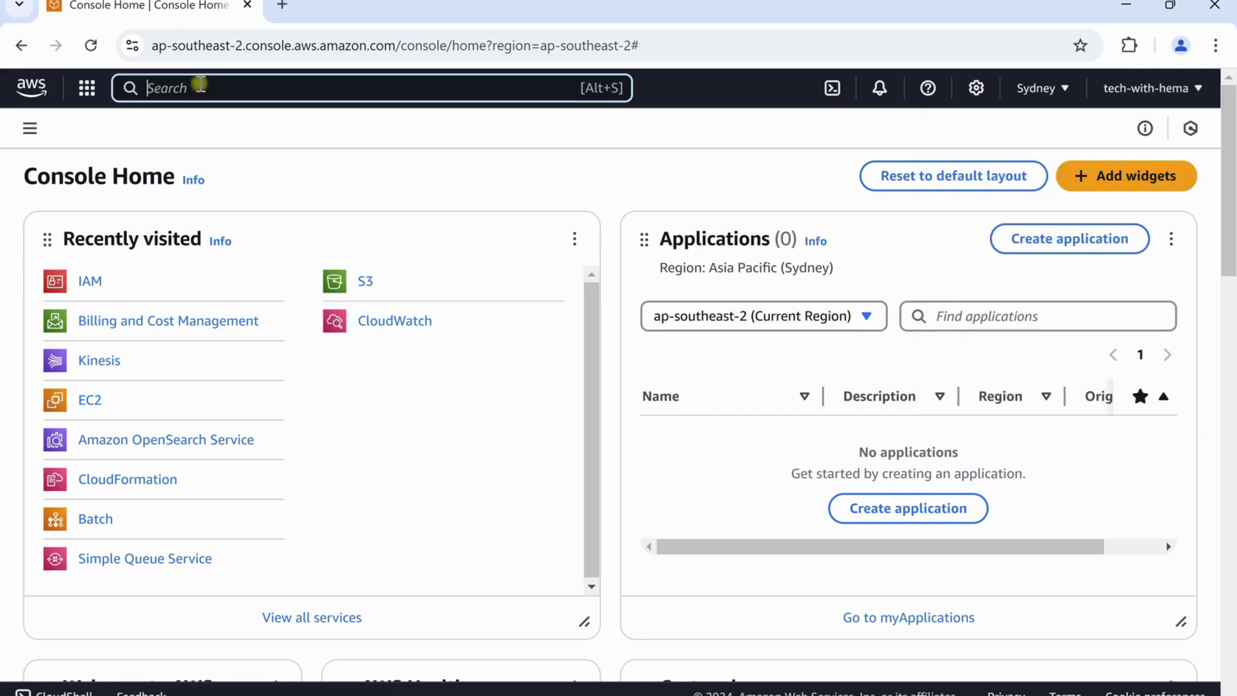
pyautogui.write('iam')
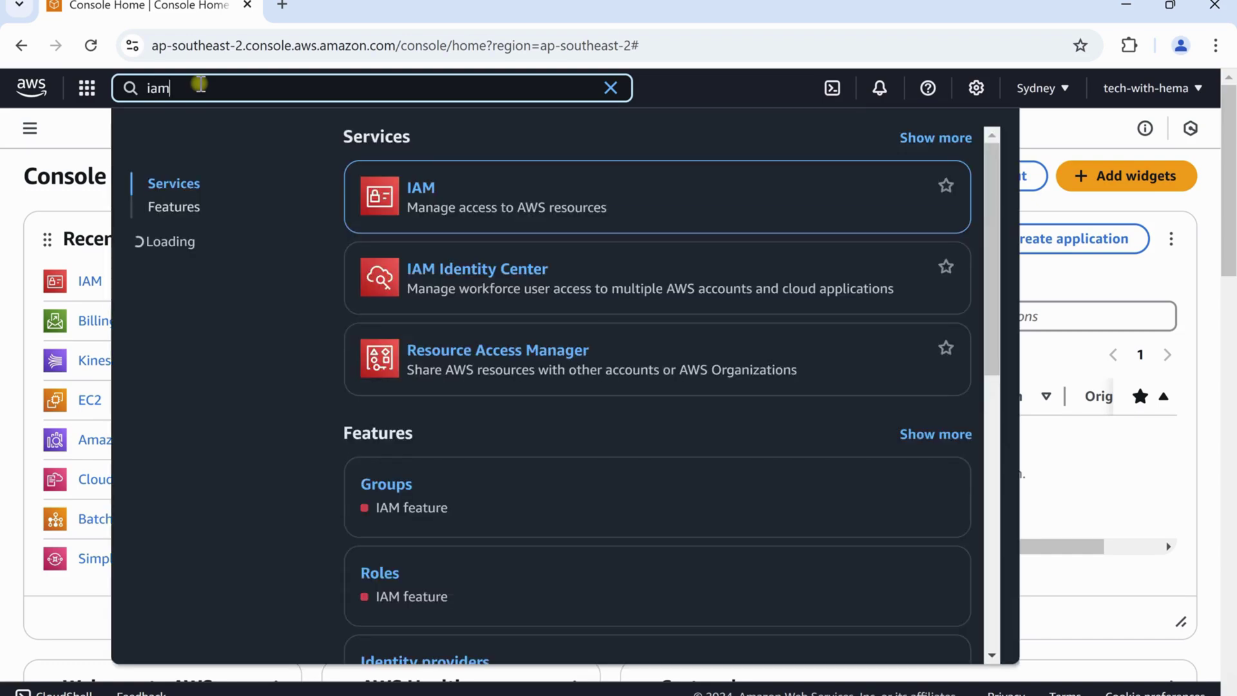
pyautogui.click(419, 193)
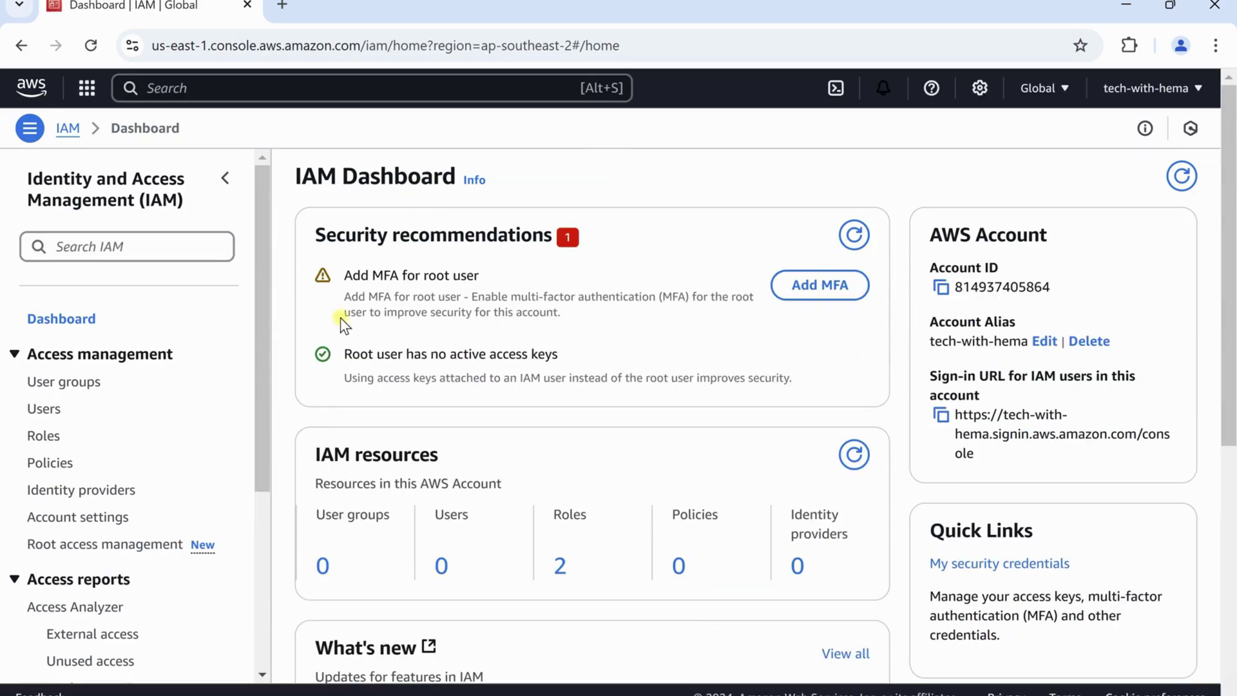
pyautogui.click(45, 409)
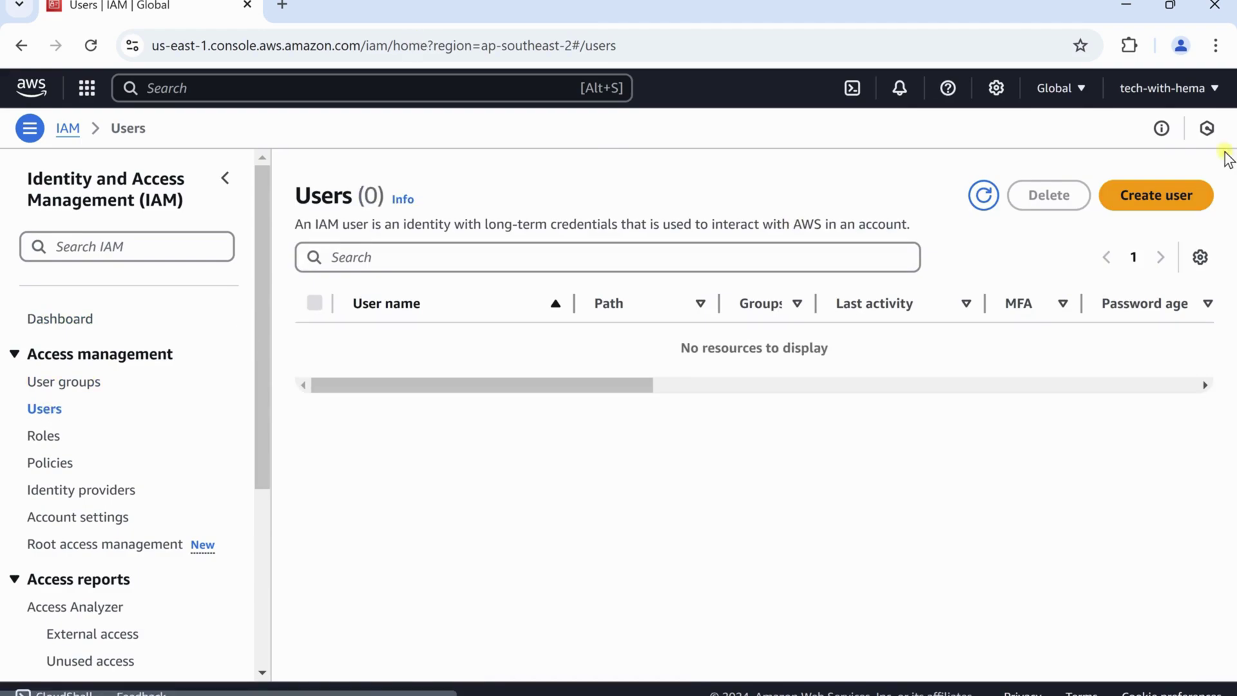
pyautogui.click(1159, 195)
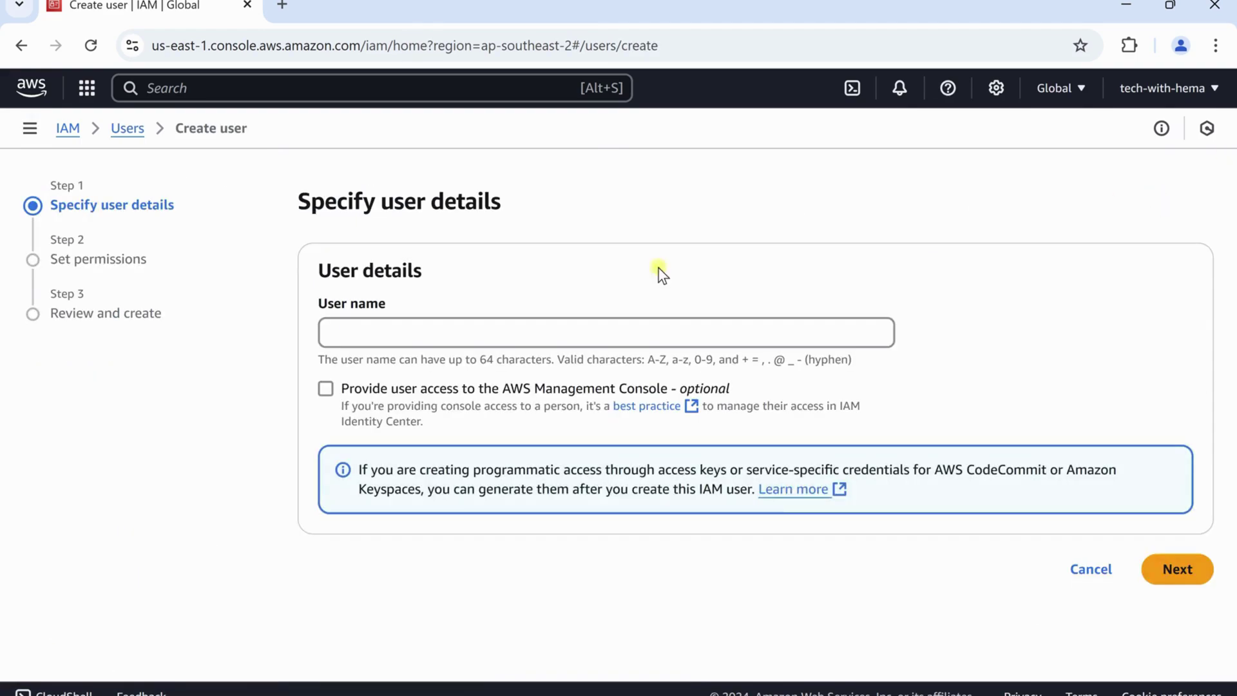
# Name the user 'hema', grant console access, and choose to create an IAM user
pyautogui.click(429, 329)
pyautogui.write('hema')
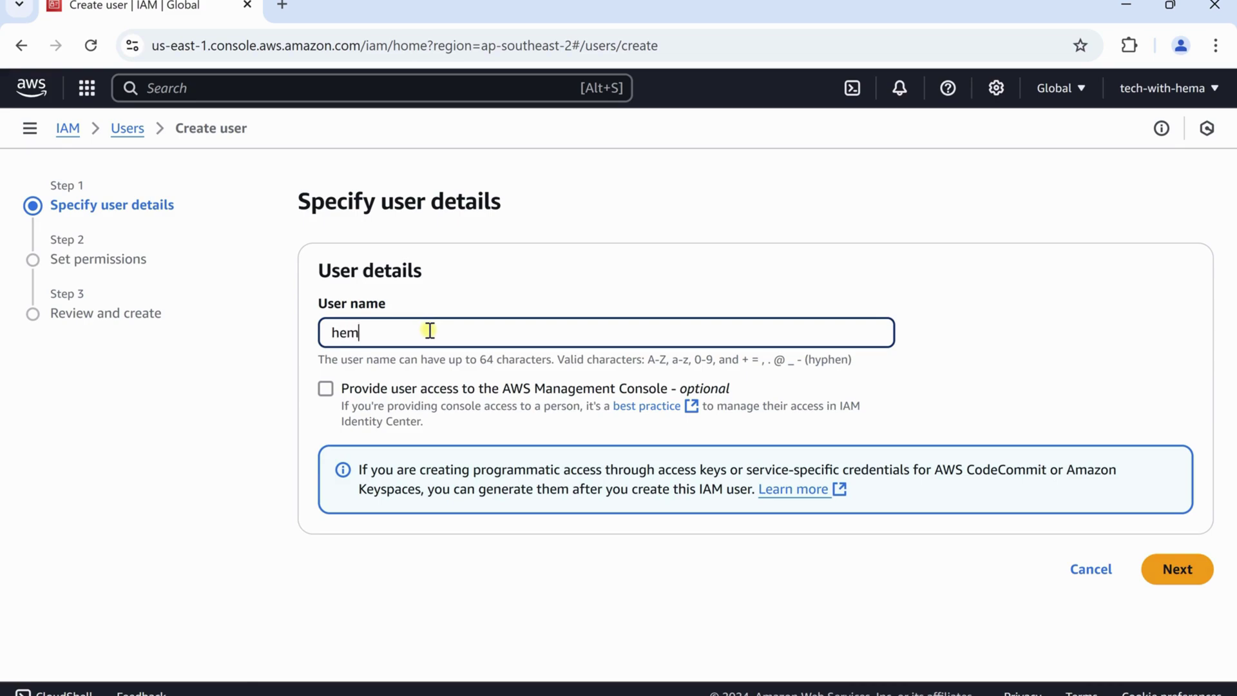
pyautogui.click(325, 399)
pyautogui.click(324, 393)
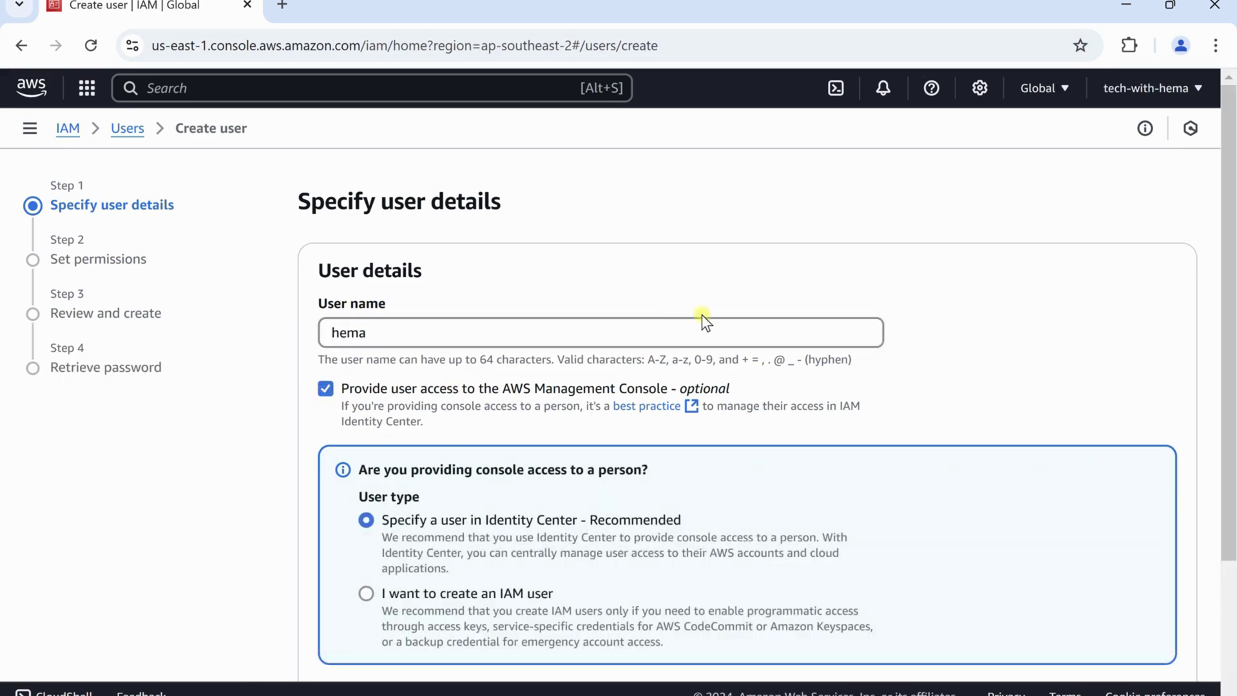
pyautogui.scroll(-2, 701, 320)
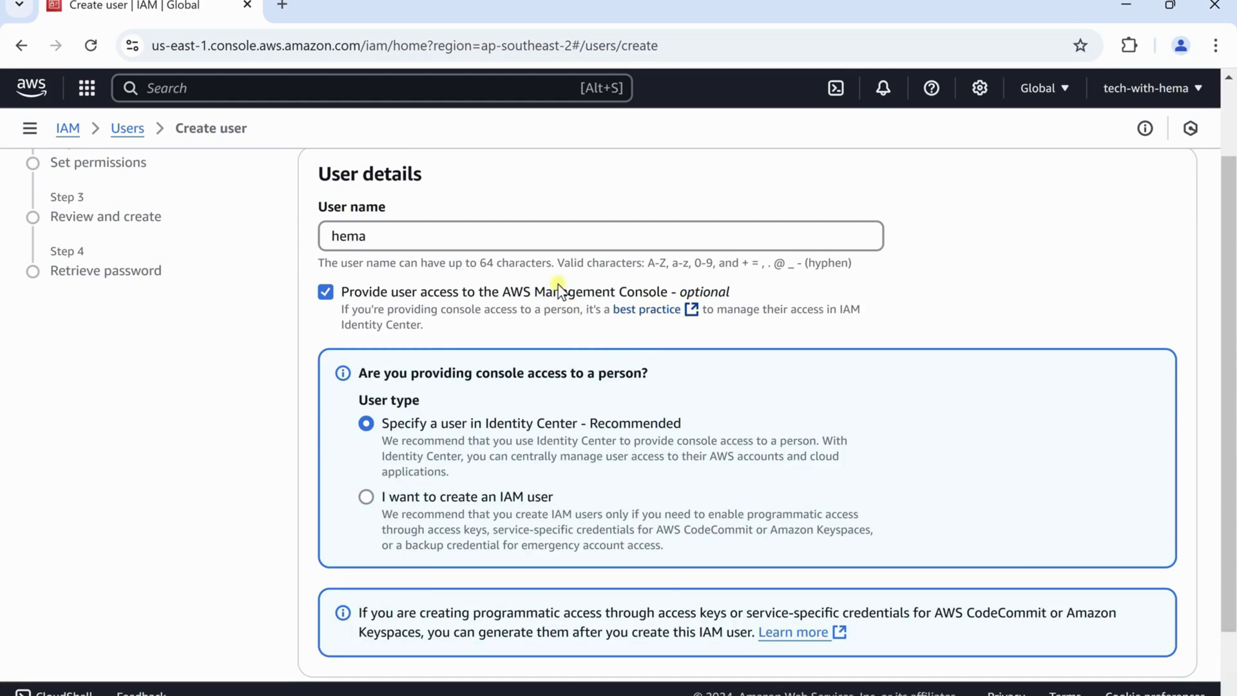
pyautogui.scroll(-1, 554, 290)
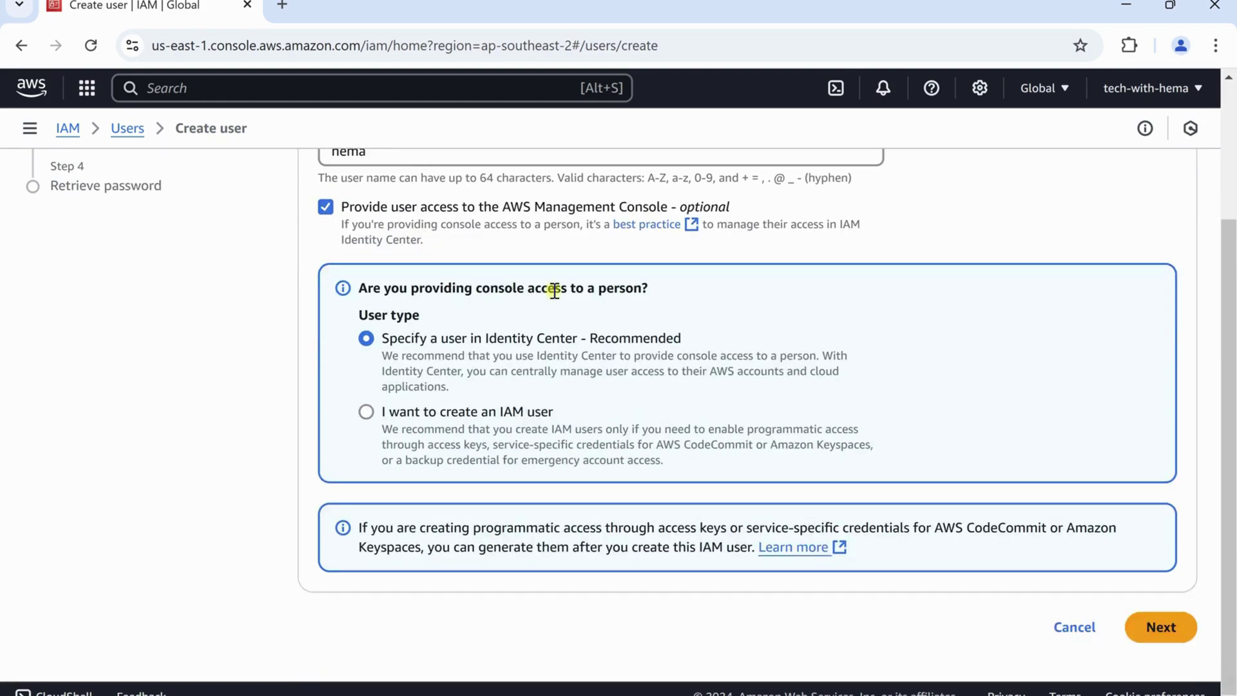
pyautogui.click(421, 410)
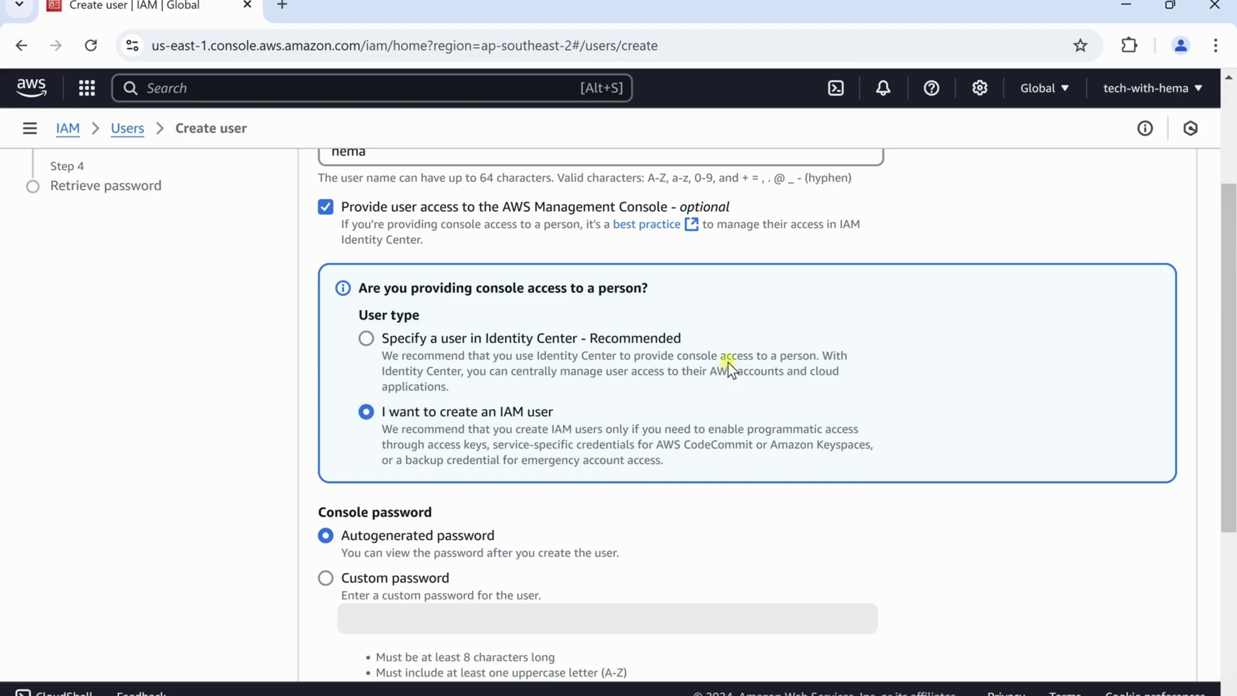
# Set a custom console password without a forced reset at next sign-in, then continue
pyautogui.scroll(-3, 732, 367)
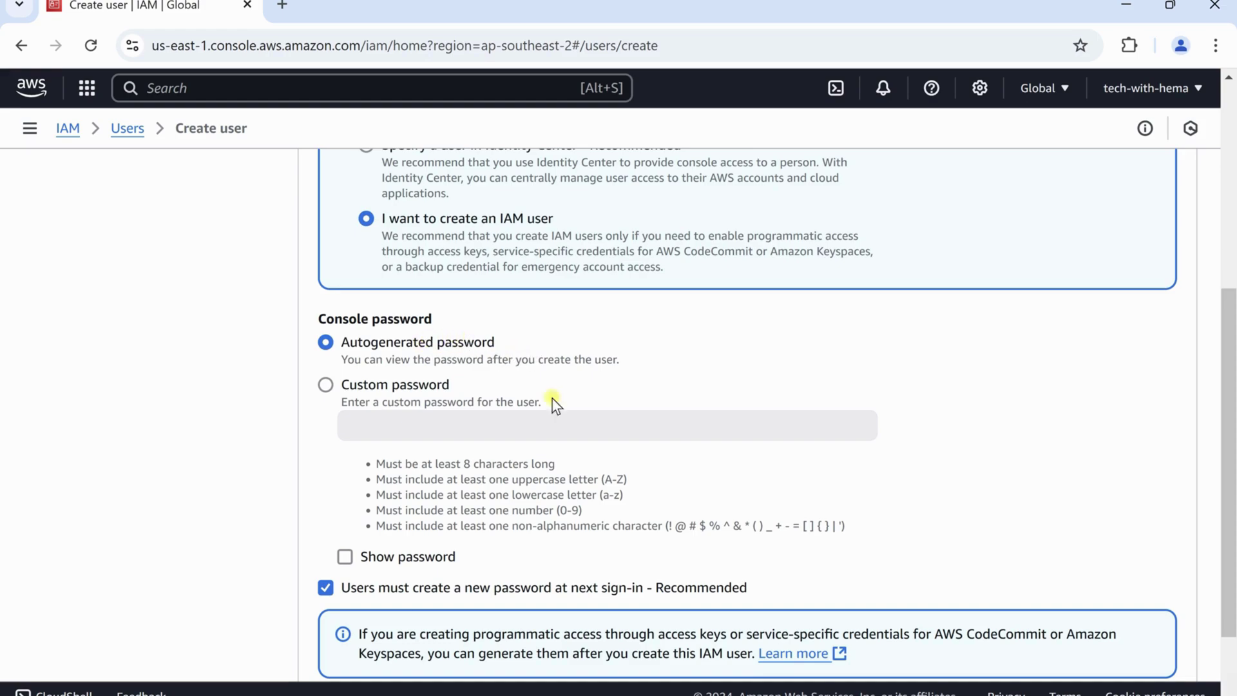
pyautogui.scroll(-2, 525, 533)
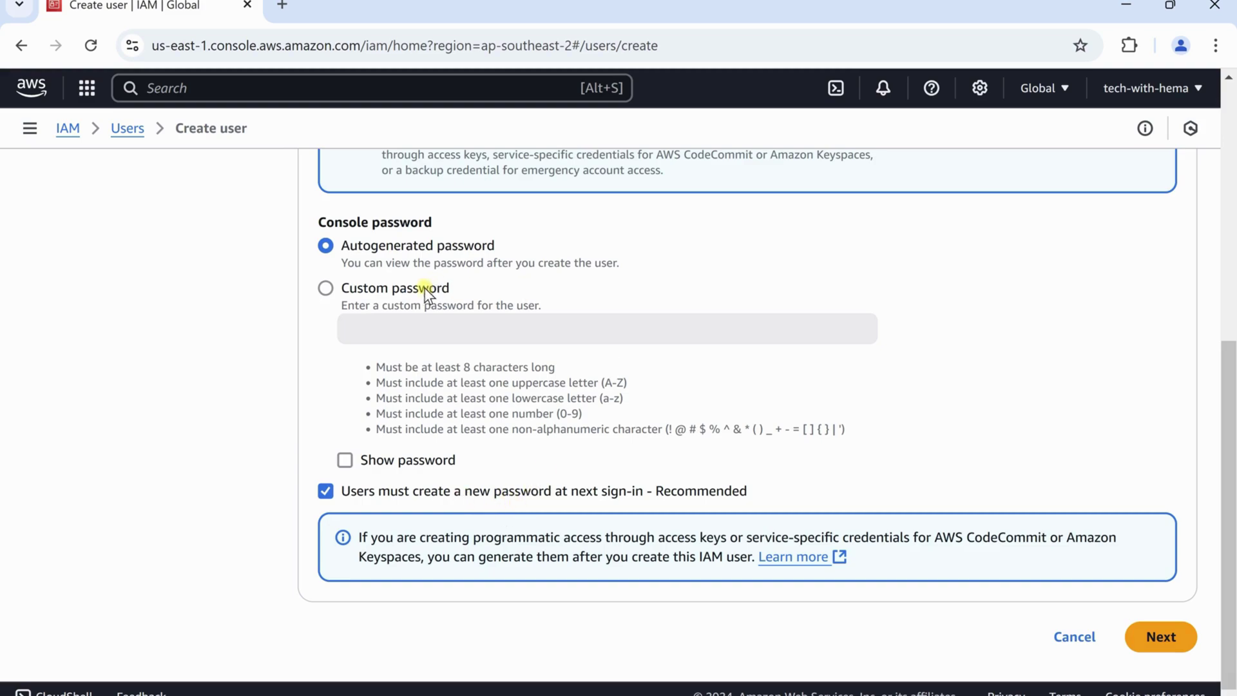
pyautogui.click(374, 287)
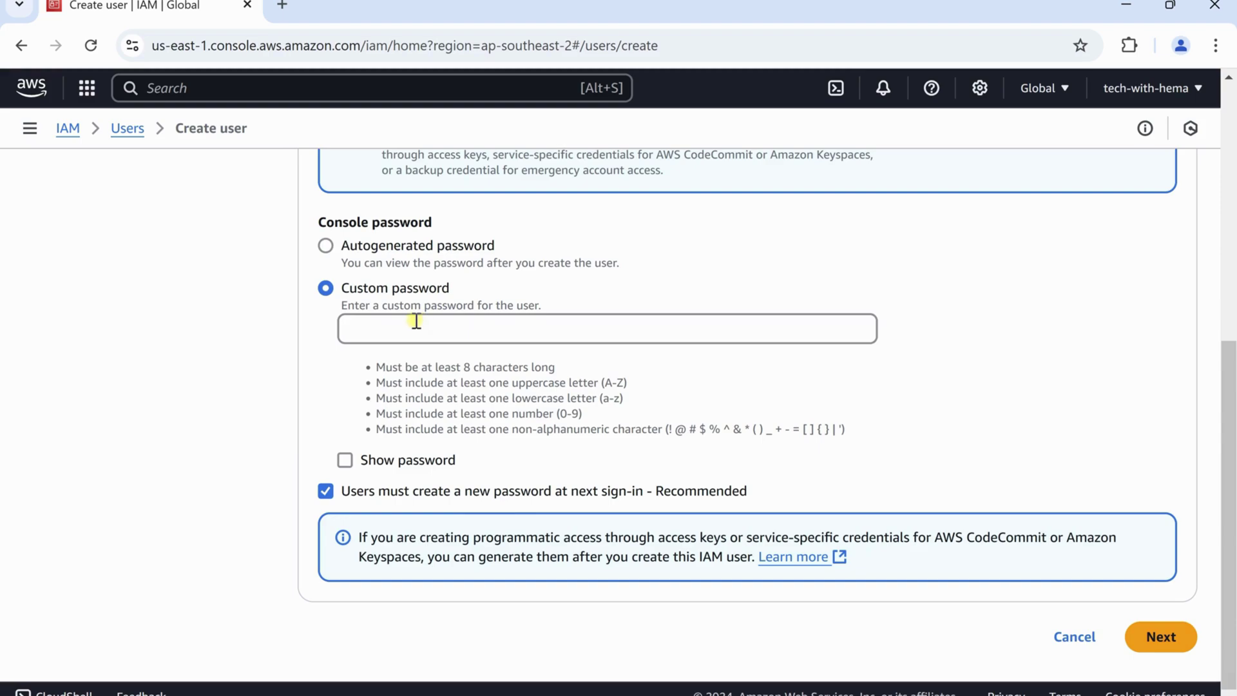
pyautogui.click(415, 325)
pyautogui.click(325, 493)
pyautogui.click(406, 331)
pyautogui.write('••••••••')
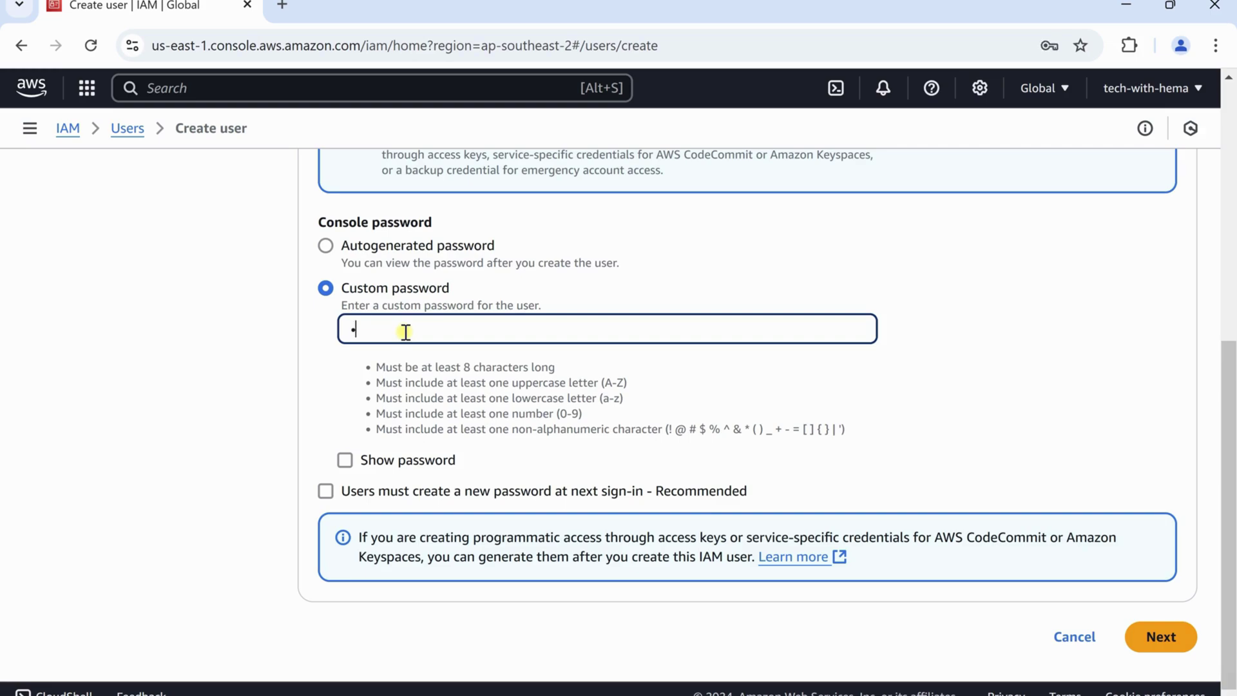
pyautogui.write('•••••••••••••')
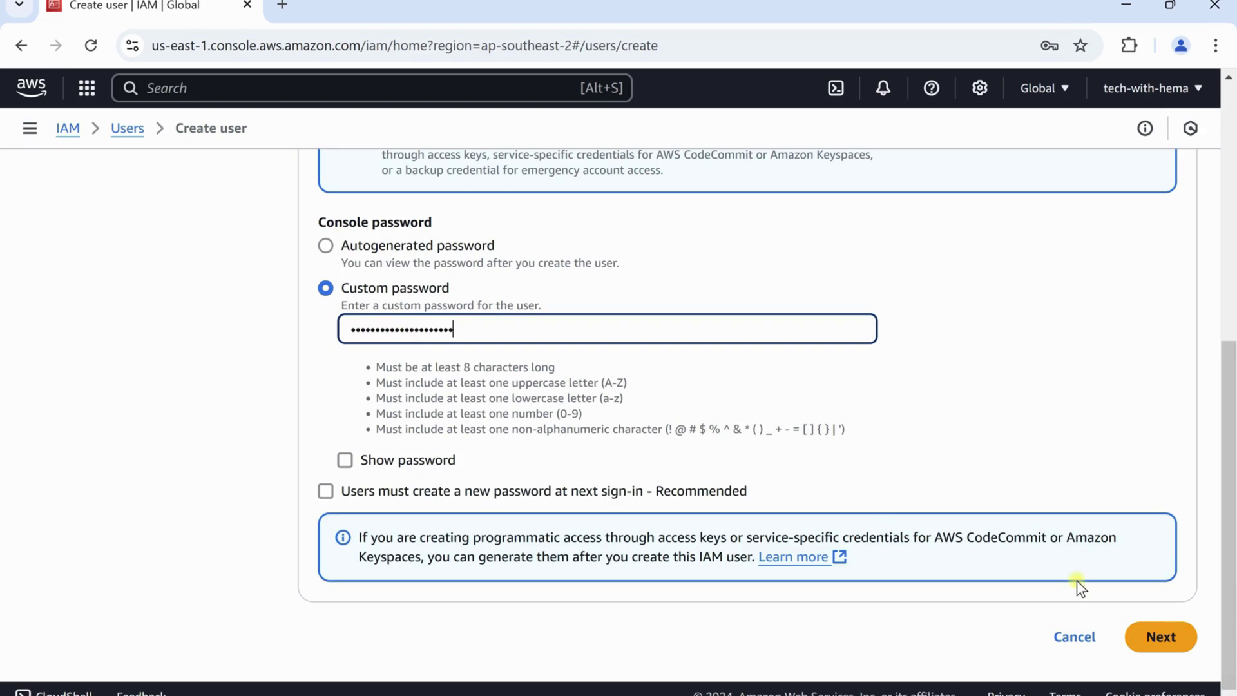
pyautogui.click(1167, 638)
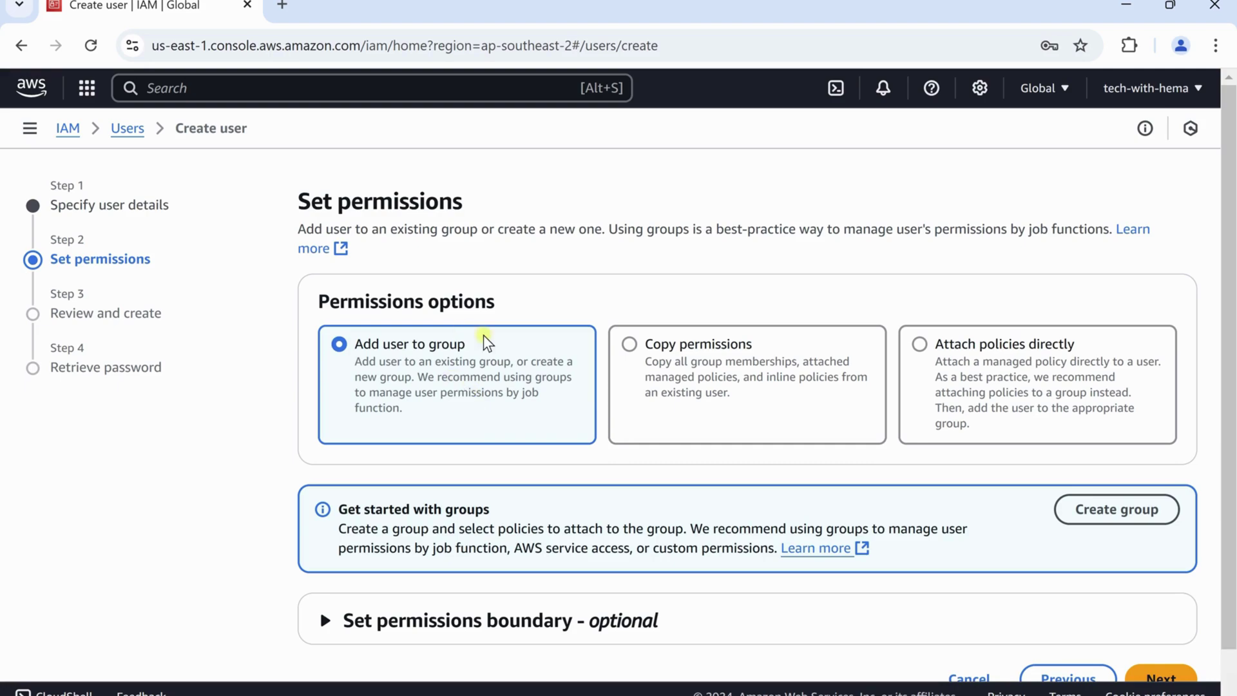
# Create a user group named 'admin' with the AdministratorAccess policy attached
pyautogui.click(1107, 522)
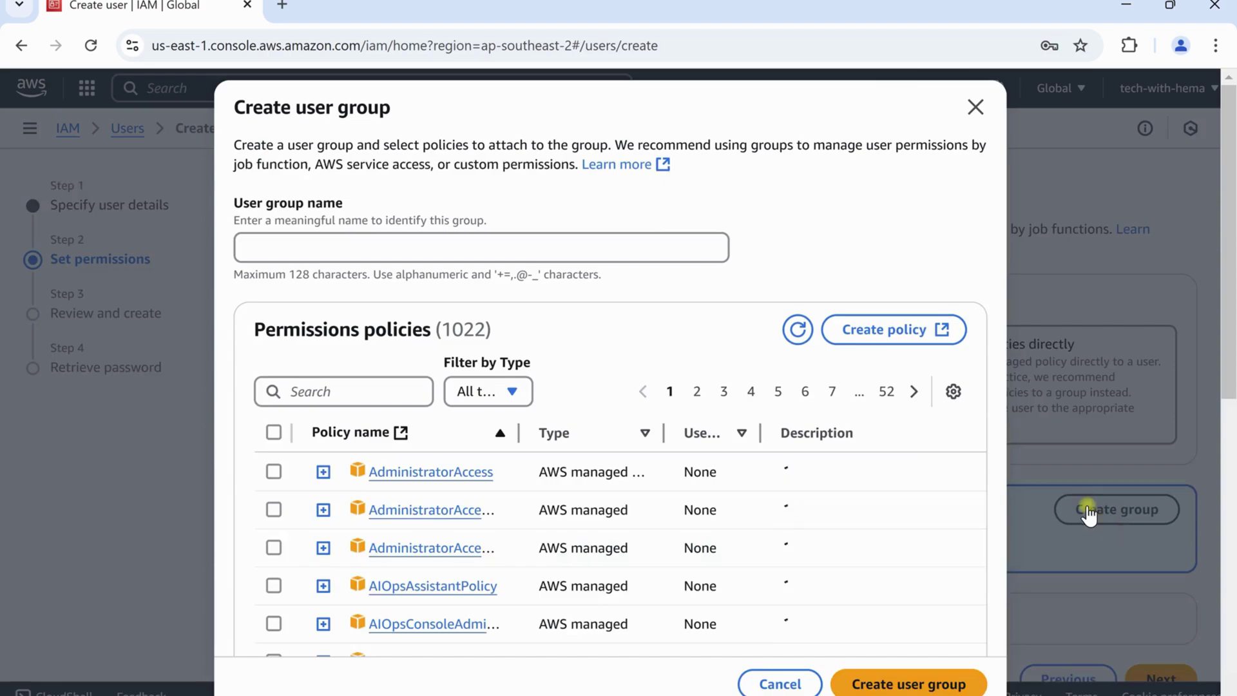
pyautogui.click(499, 249)
pyautogui.write('admin')
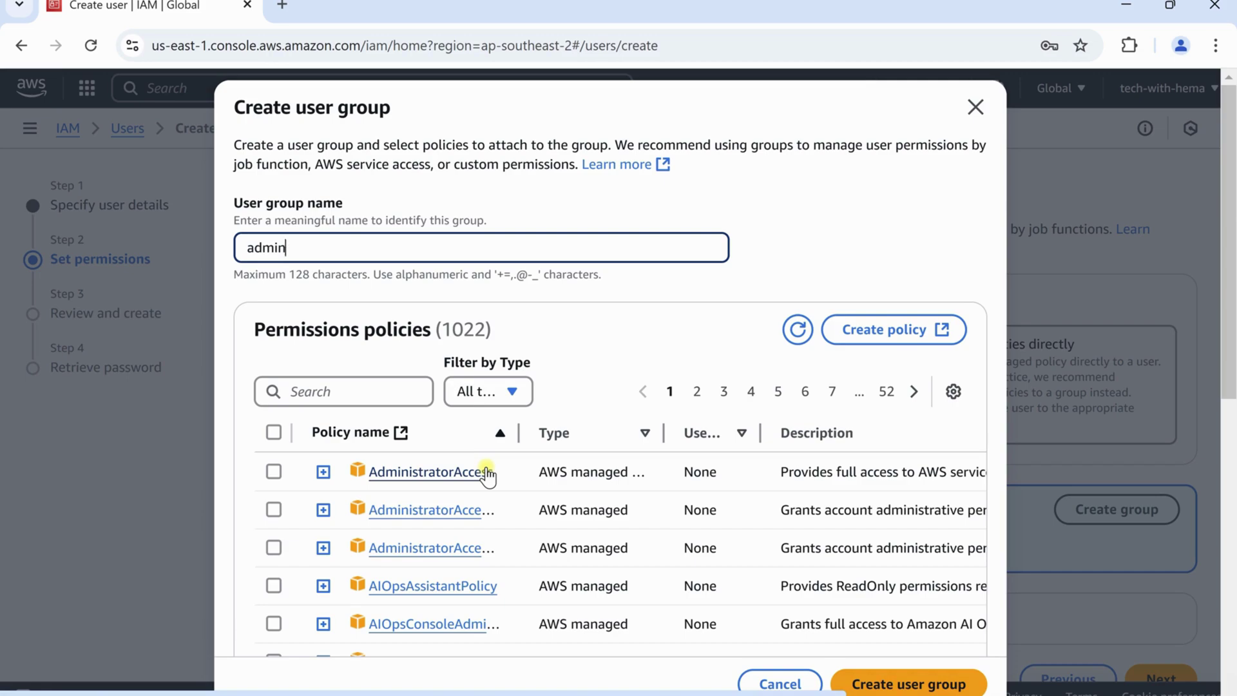
pyautogui.click(274, 471)
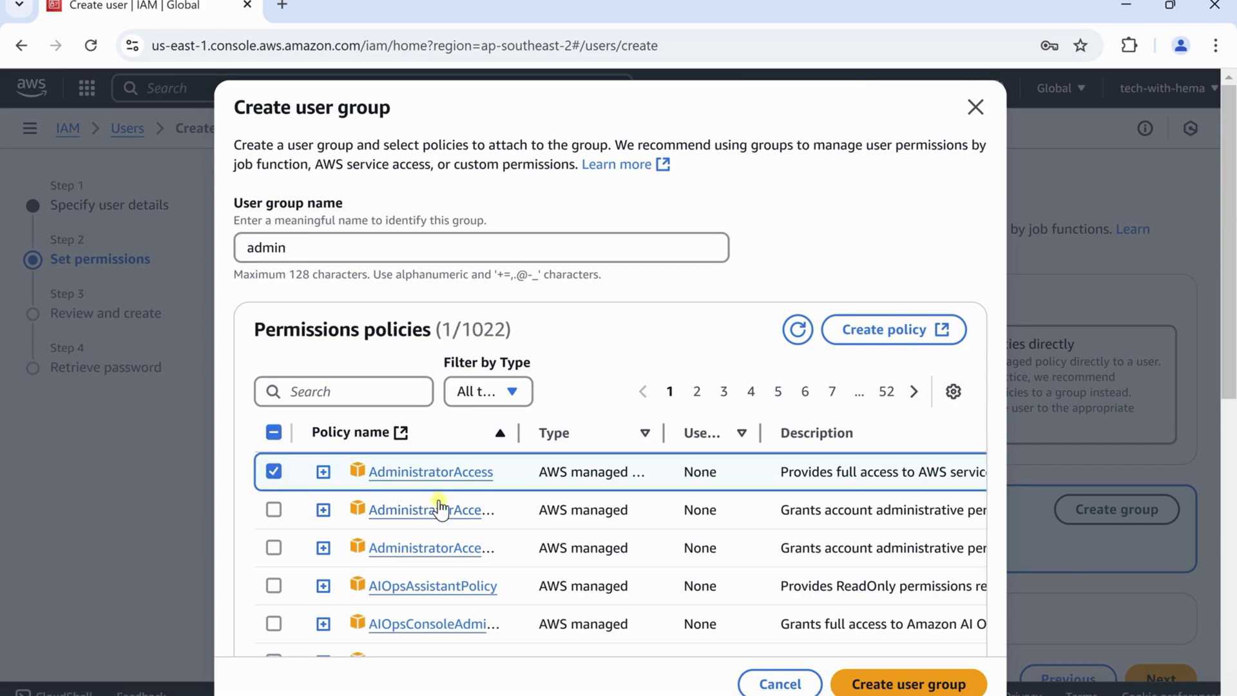
pyautogui.click(908, 679)
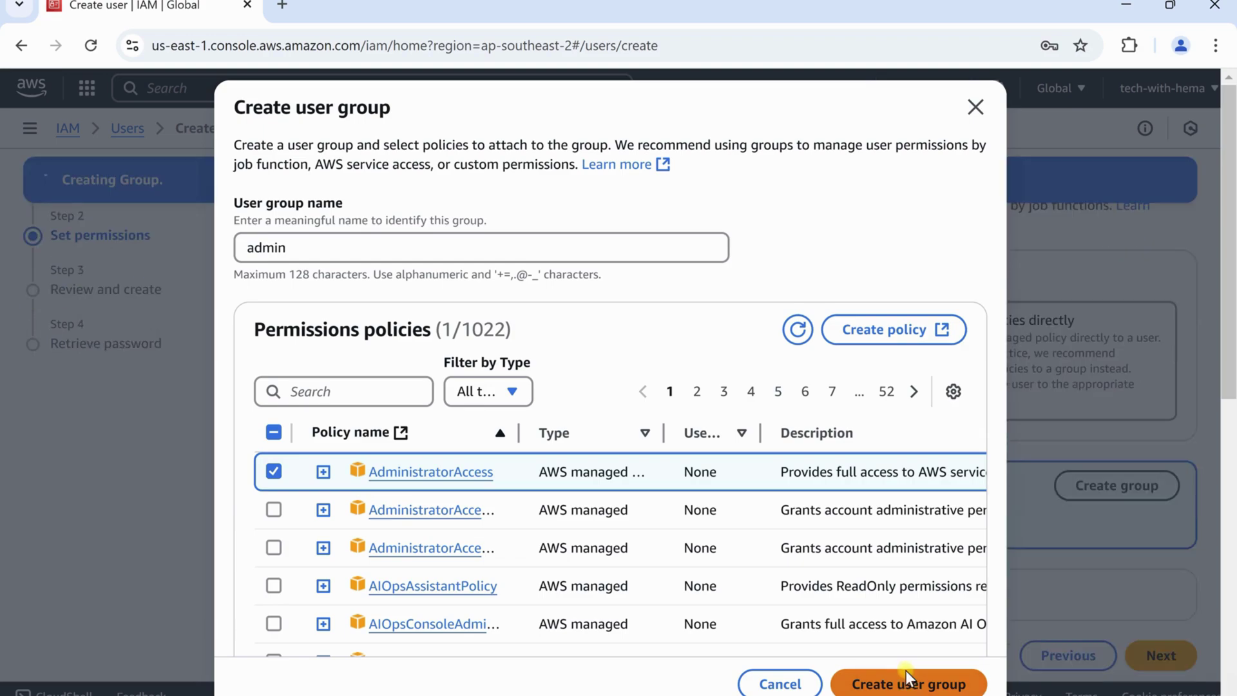
pyautogui.scroll(-1, 732, 538)
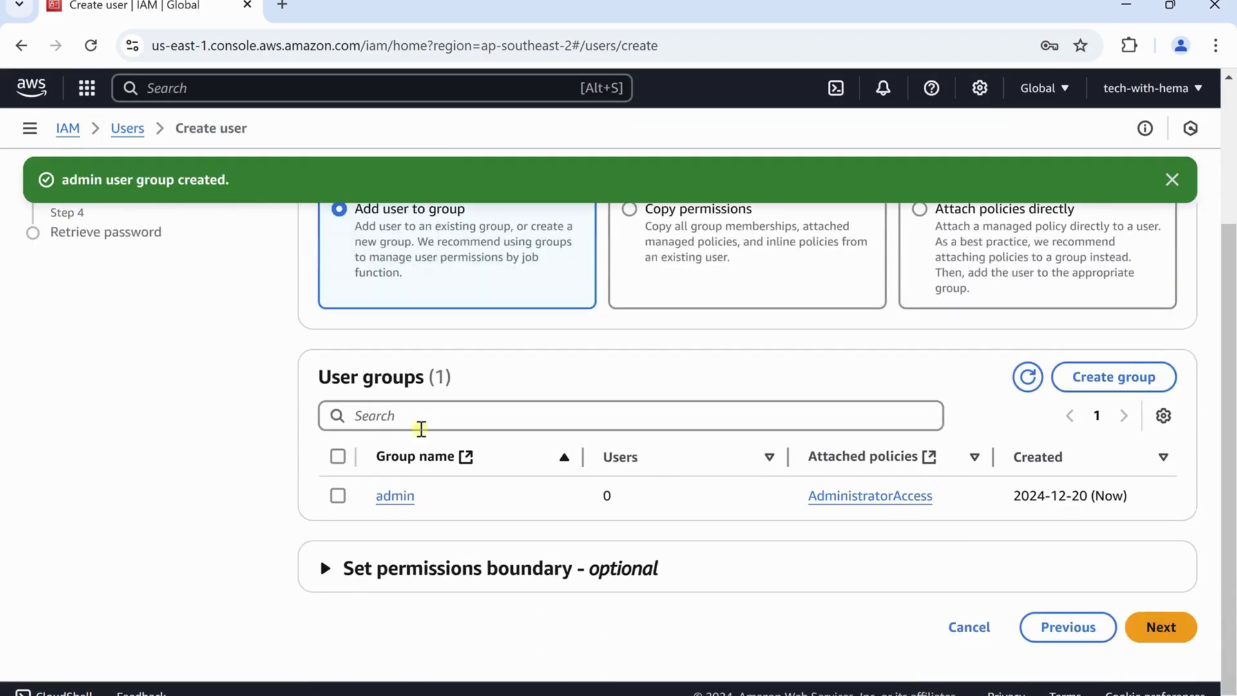
# Add hema to the admin group and look over the review page
pyautogui.click(338, 496)
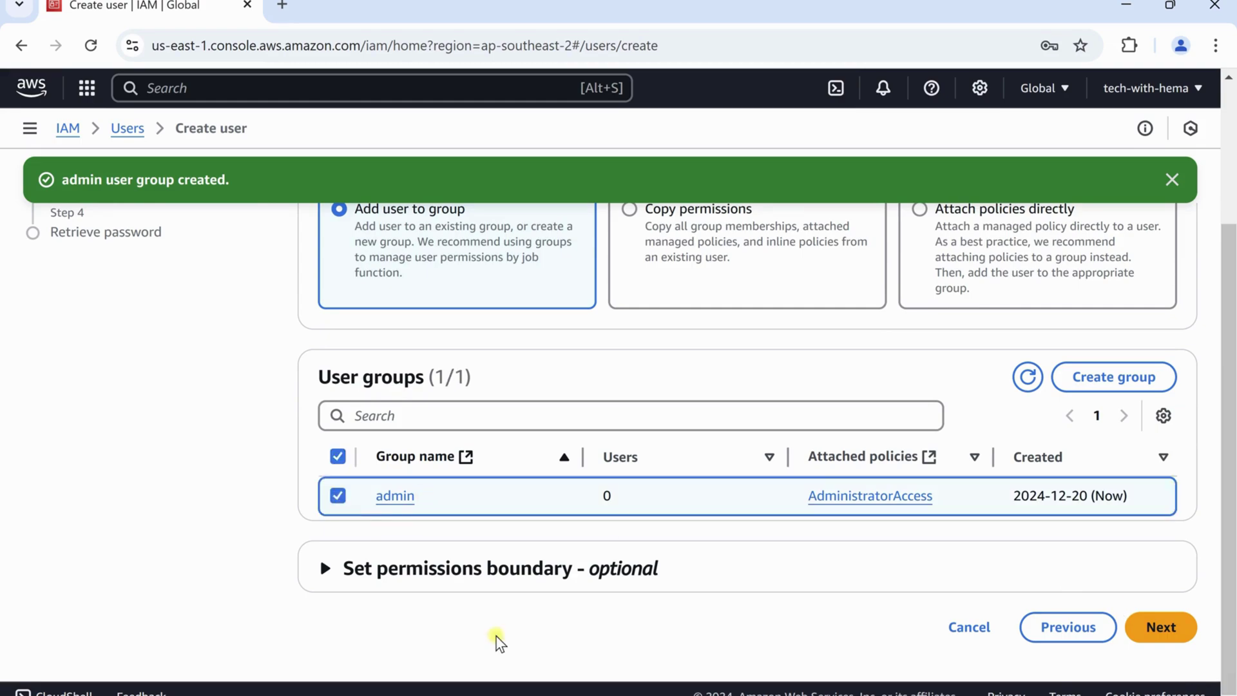
pyautogui.click(1153, 626)
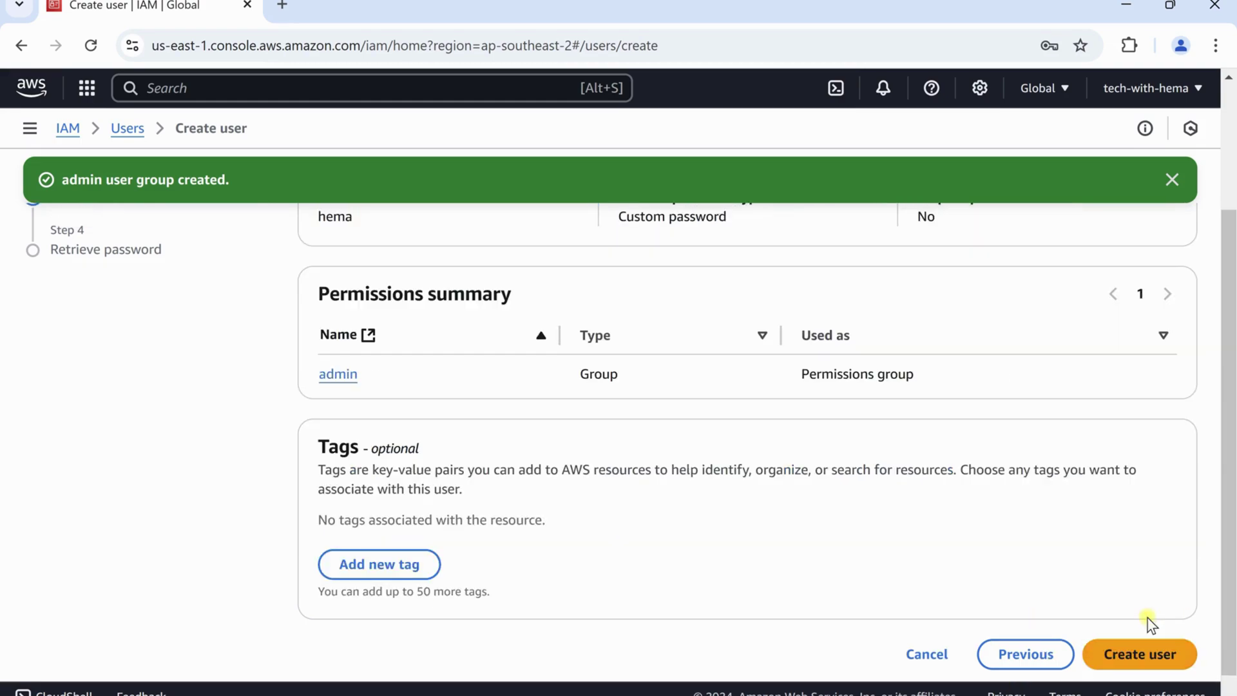
pyautogui.scroll(3, 898, 484)
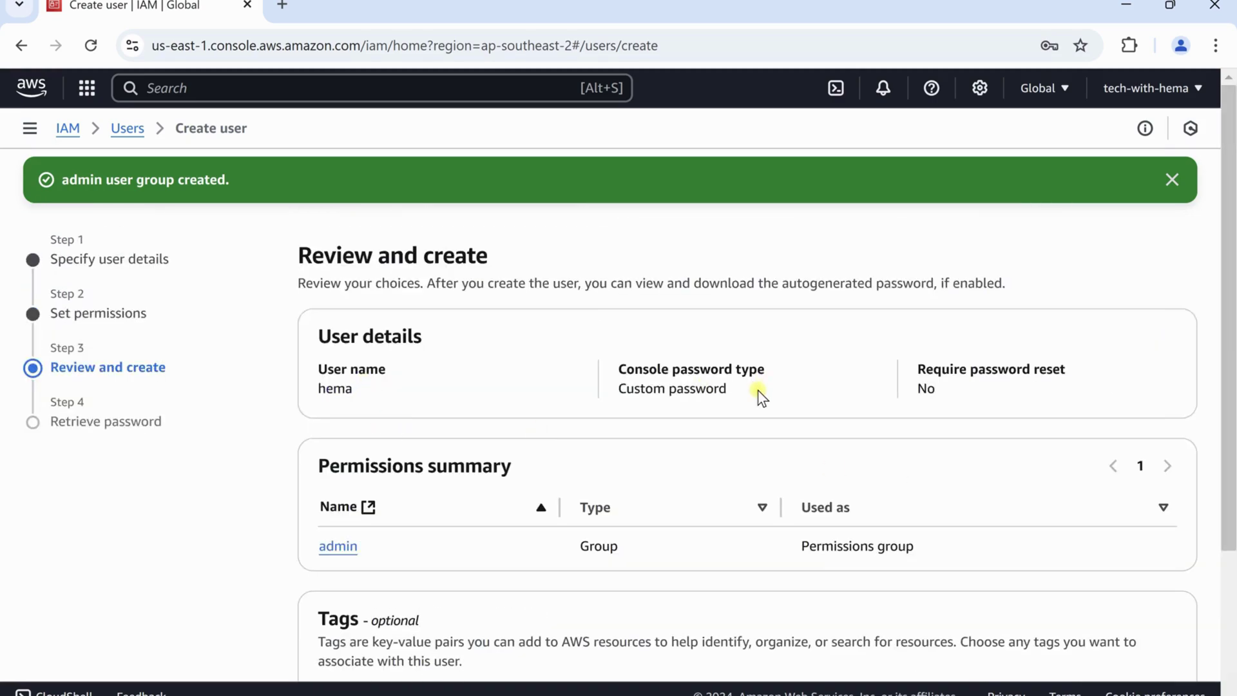
pyautogui.scroll(-3, 492, 525)
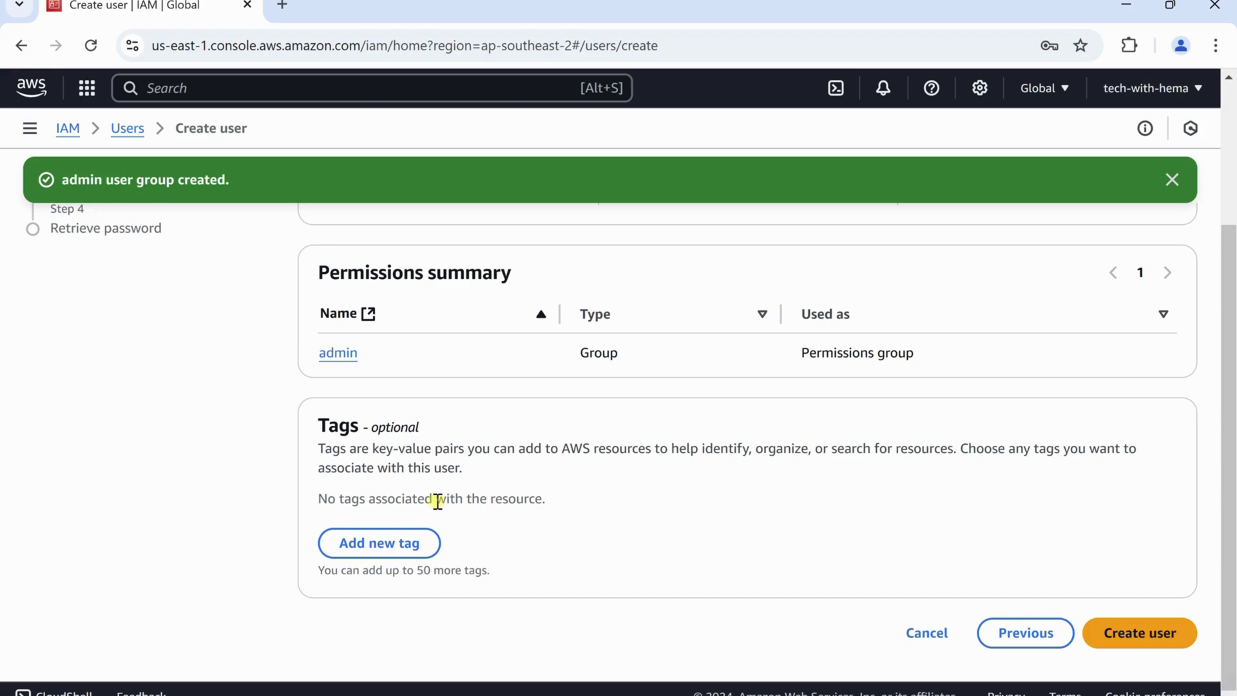
# Tag the new user with key Department and value IT
pyautogui.click(400, 543)
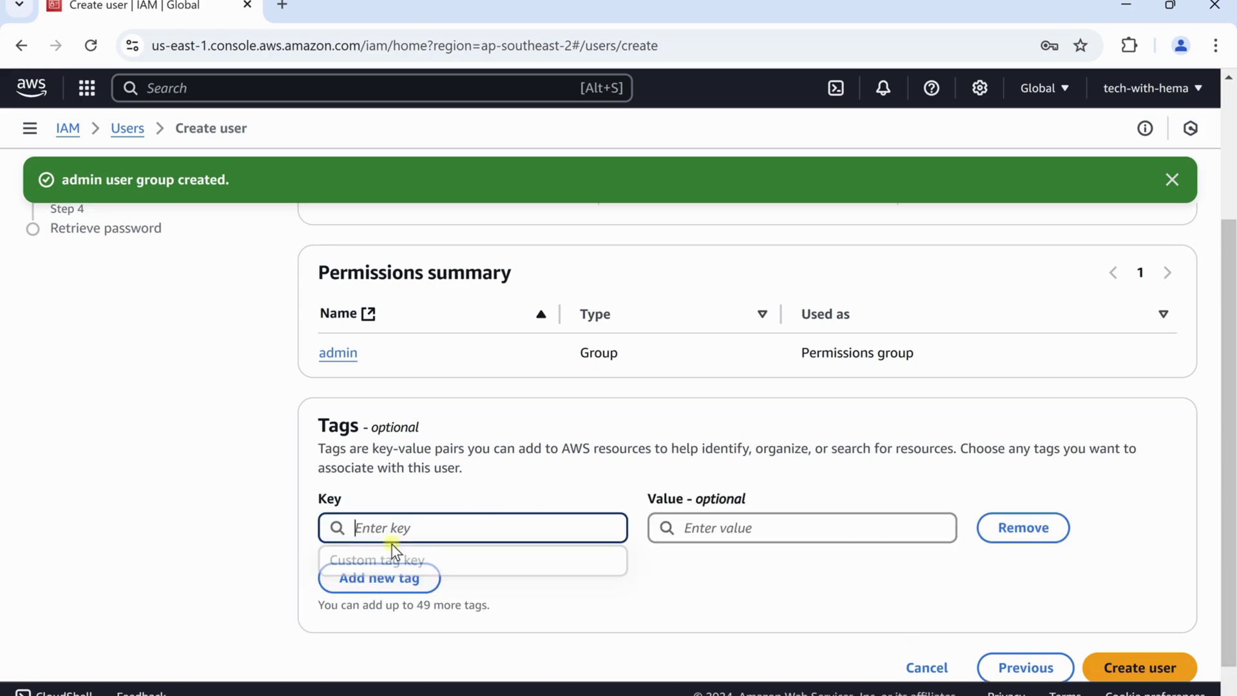
pyautogui.write('Department')
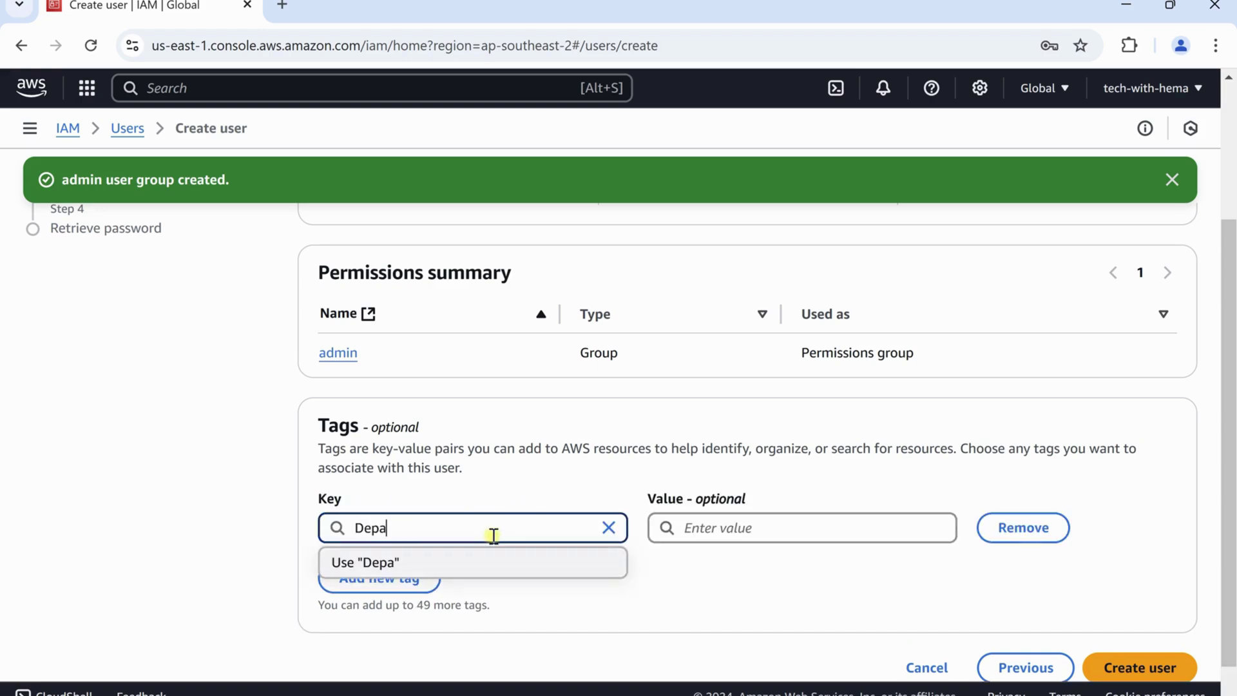
pyautogui.click(711, 528)
pyautogui.write('IT')
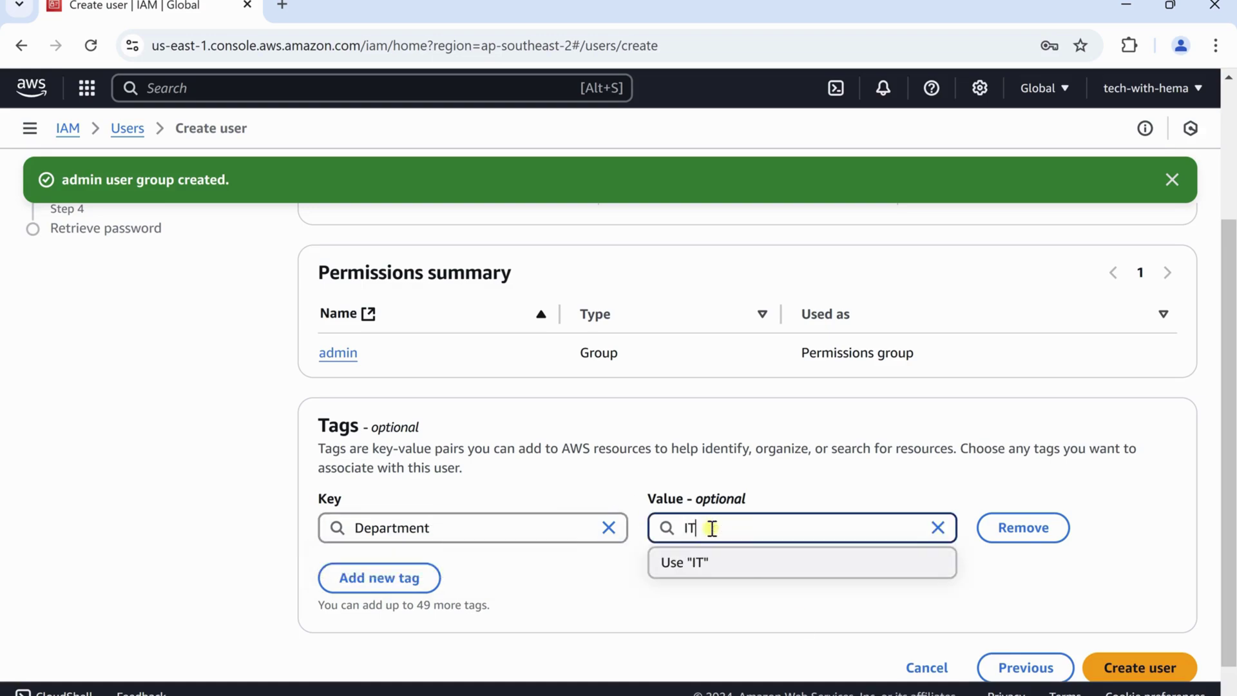
pyautogui.click(786, 612)
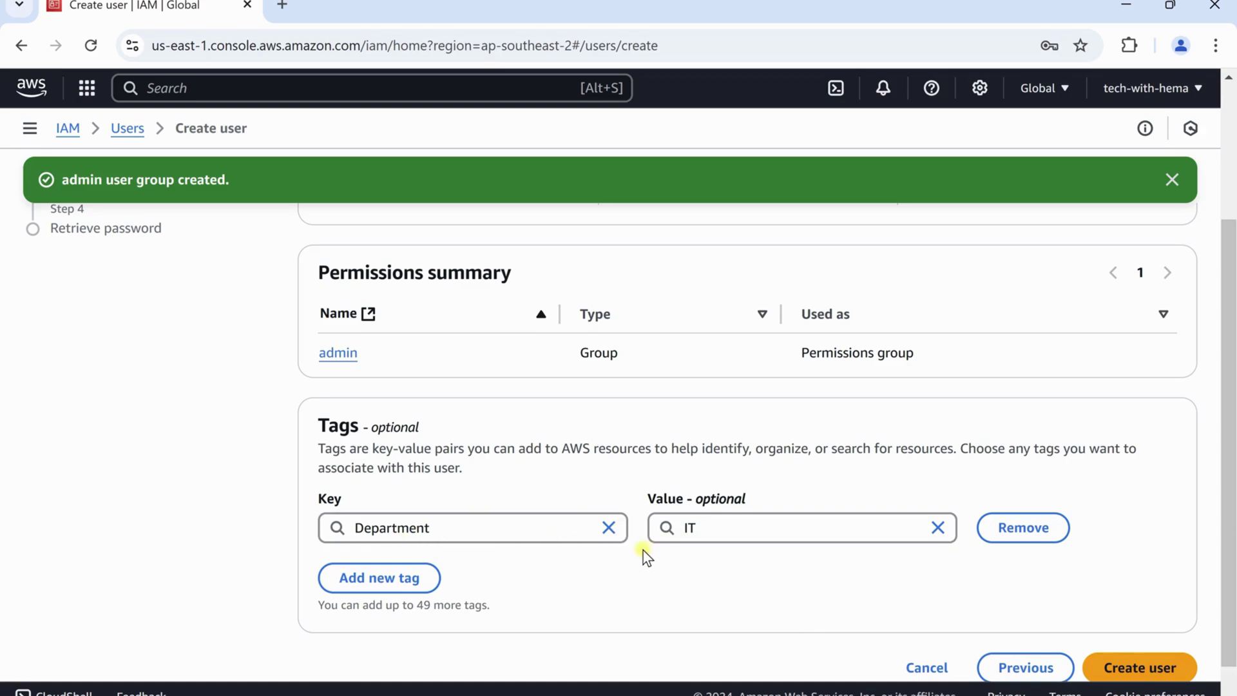
# Create user hema and return to the Users list without downloading the password
pyautogui.click(1126, 666)
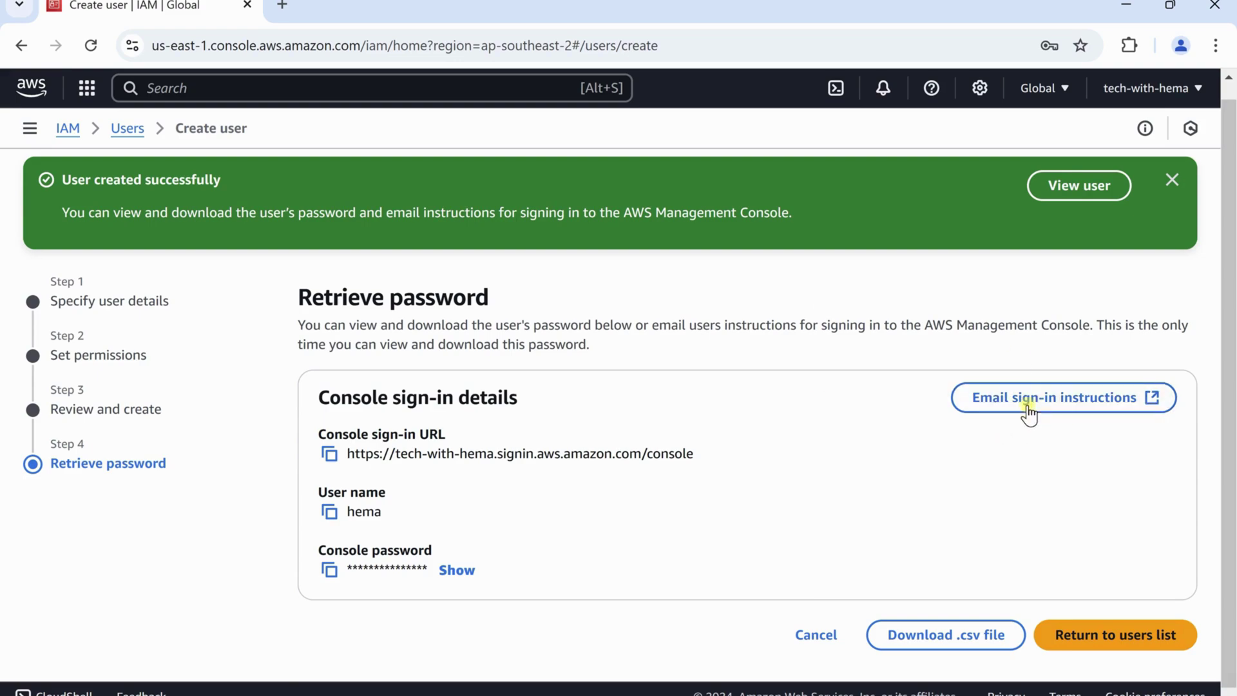
pyautogui.click(1050, 406)
pyautogui.click(1104, 631)
pyautogui.click(850, 495)
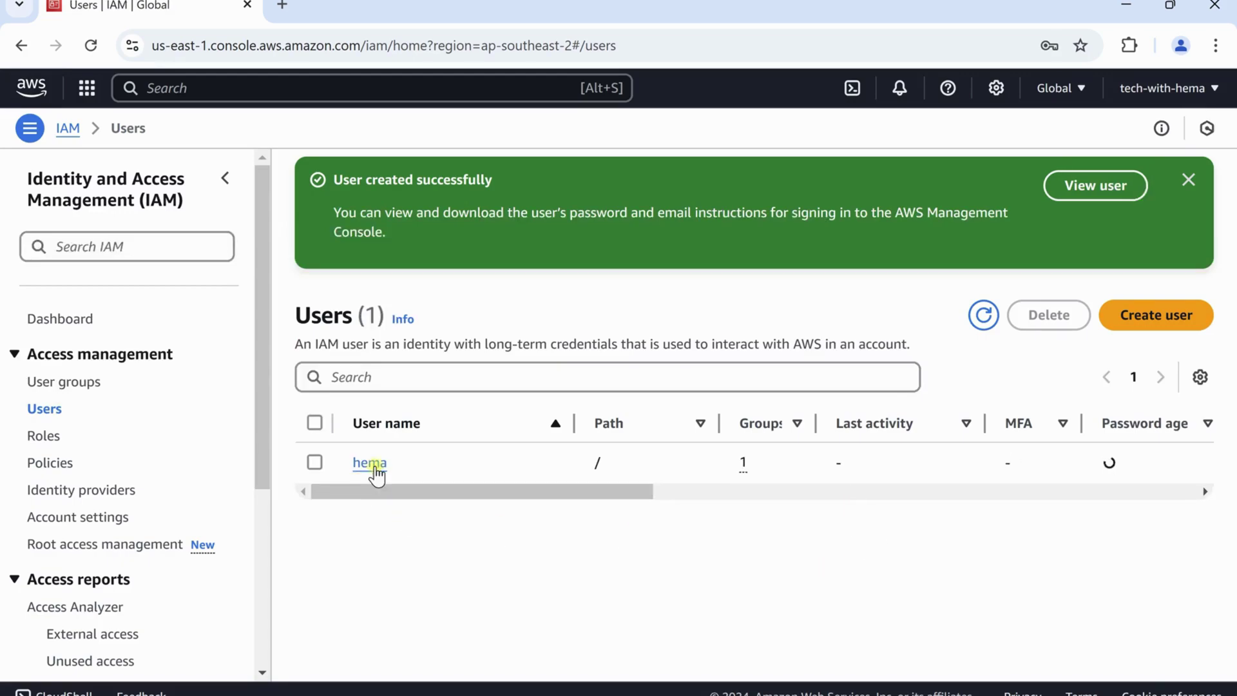
# Check hema's groups, tags and permissions, then go to the IAM Dashboard
pyautogui.click(374, 464)
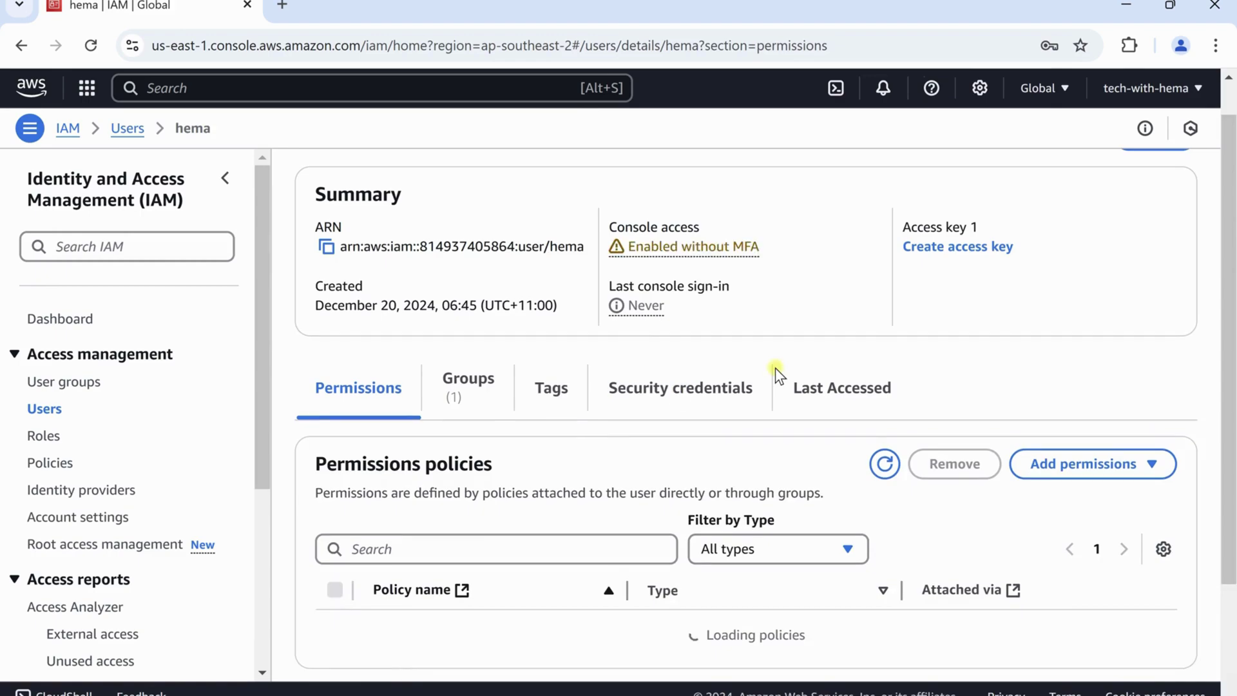
pyautogui.scroll(-1, 651, 423)
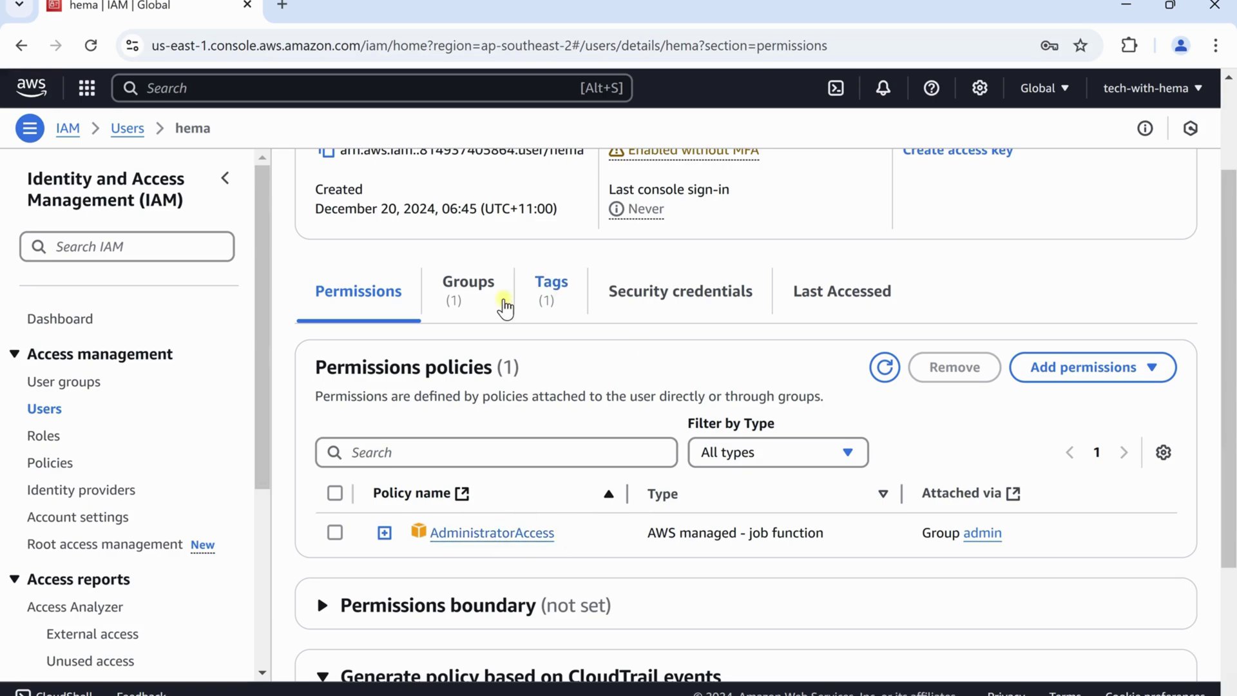
pyautogui.click(482, 289)
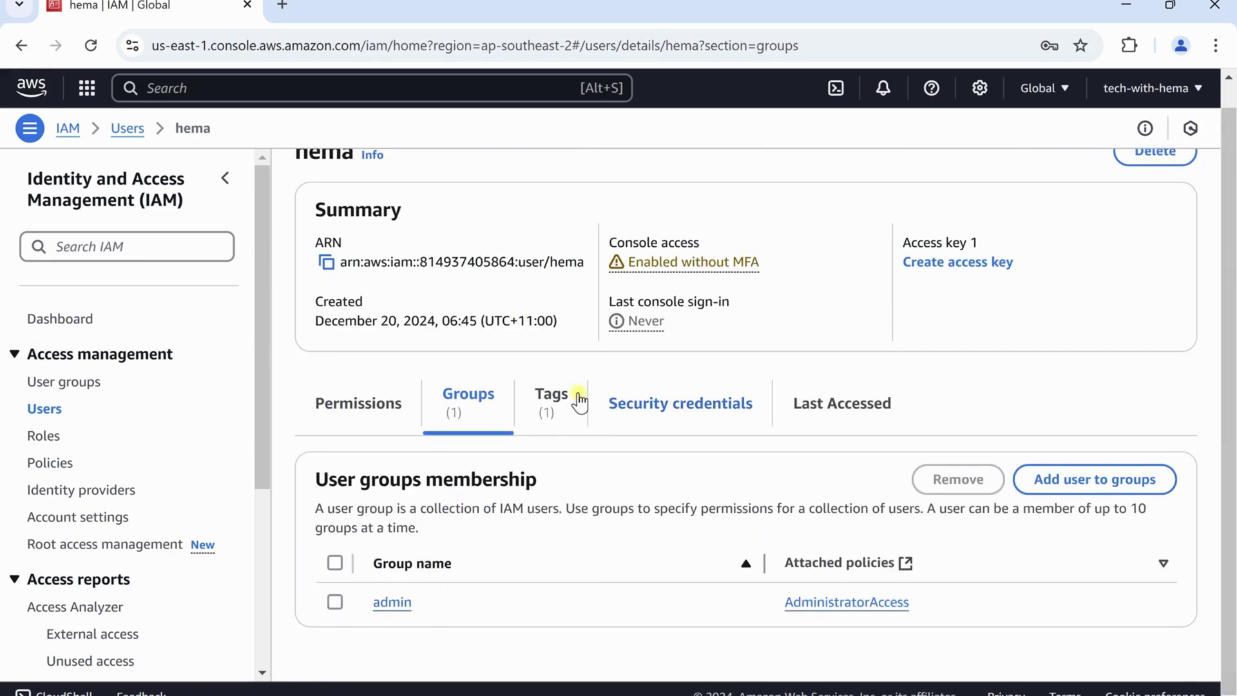
pyautogui.click(549, 405)
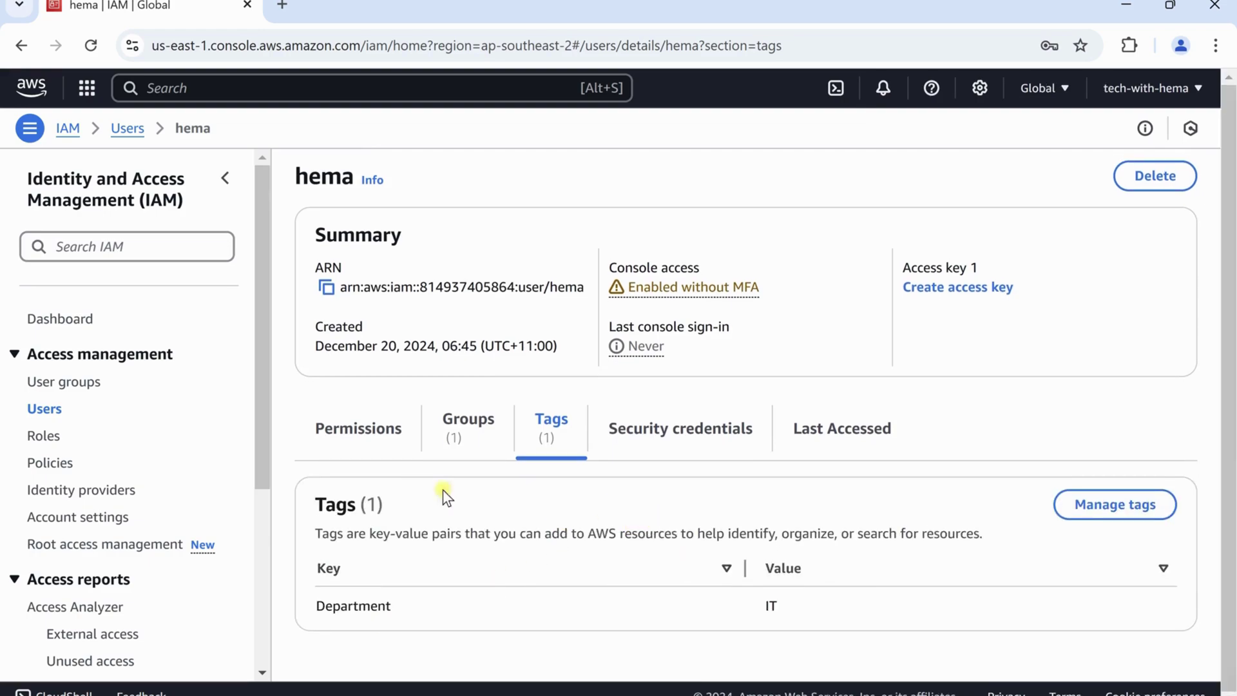
pyautogui.click(348, 449)
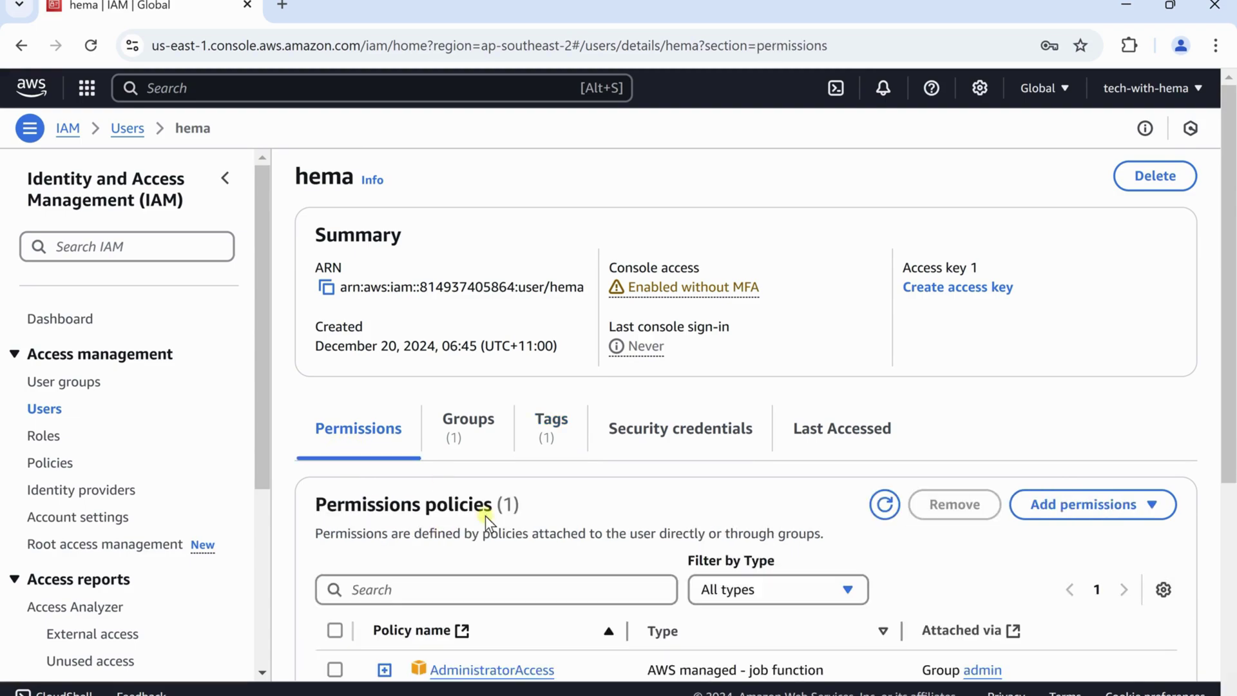
pyautogui.click(1175, 96)
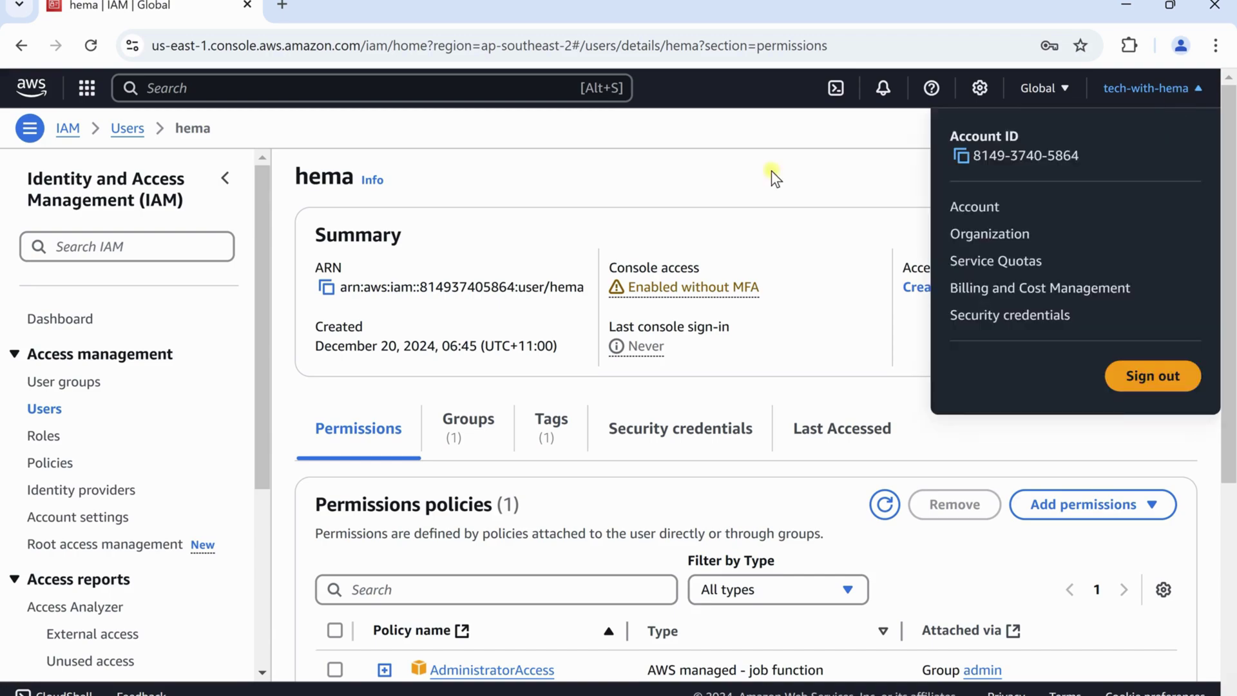
pyautogui.click(85, 324)
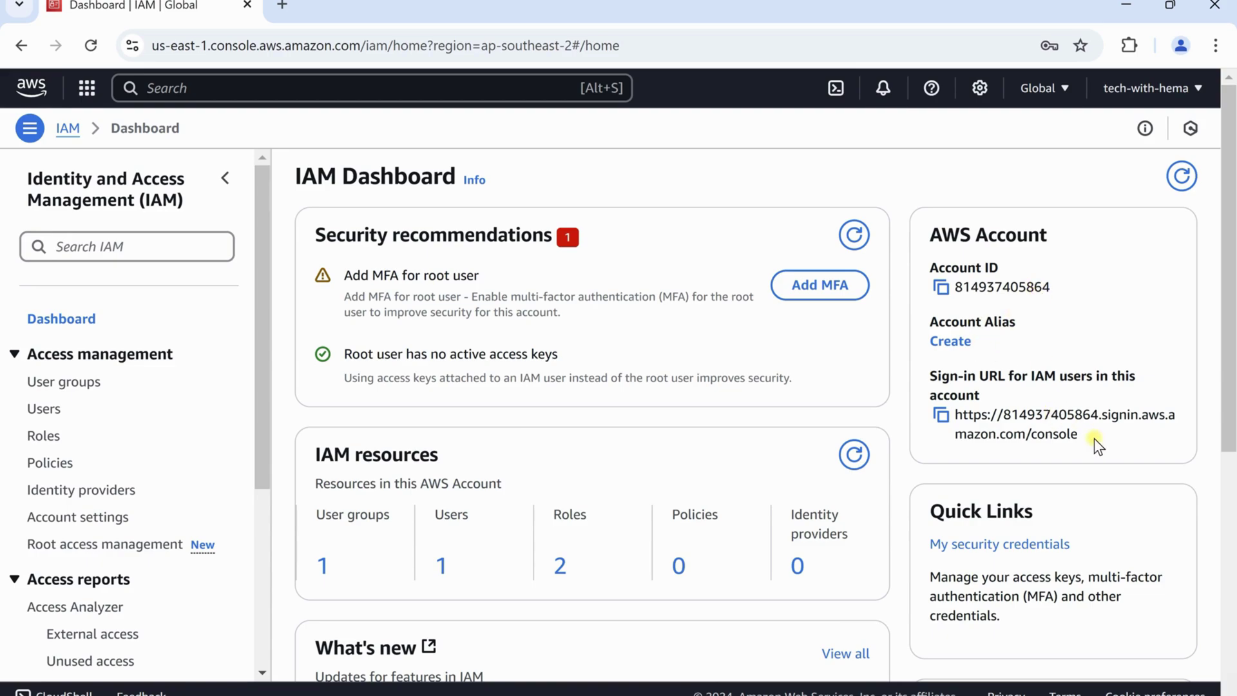
# Create the account alias 'tech-with-hema' for the IAM users sign-in URL
pyautogui.moveTo(1074, 431); pyautogui.dragTo(958, 414)
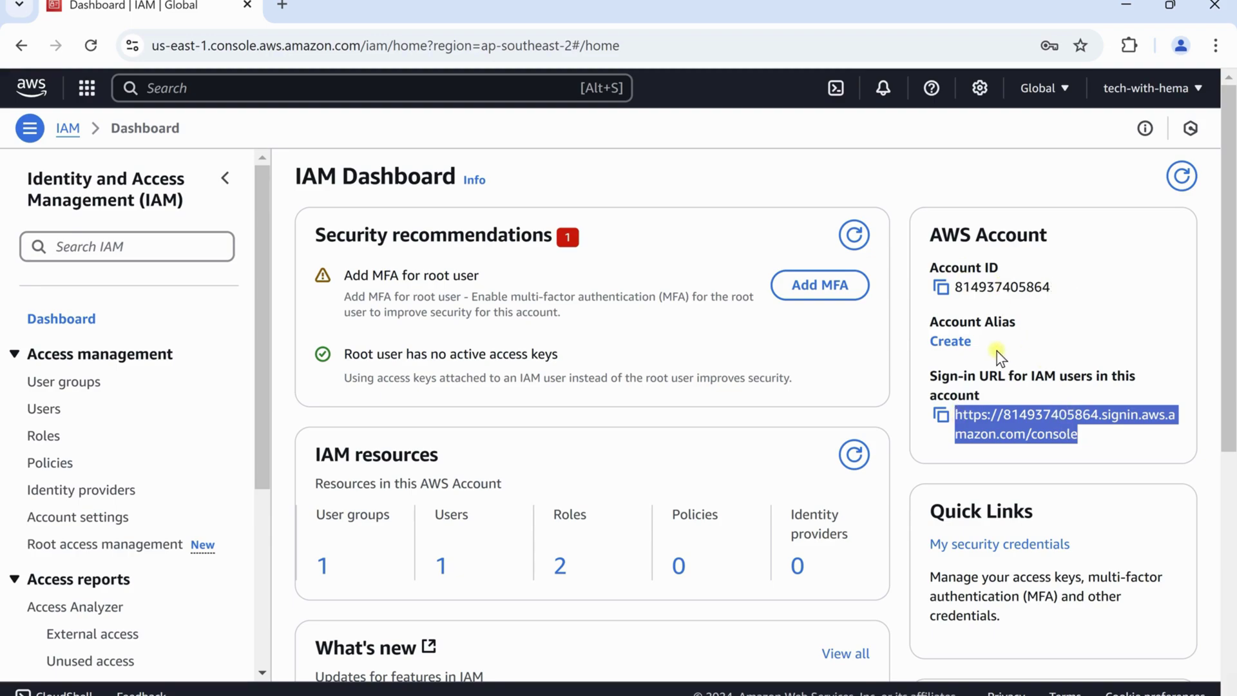
pyautogui.click(951, 344)
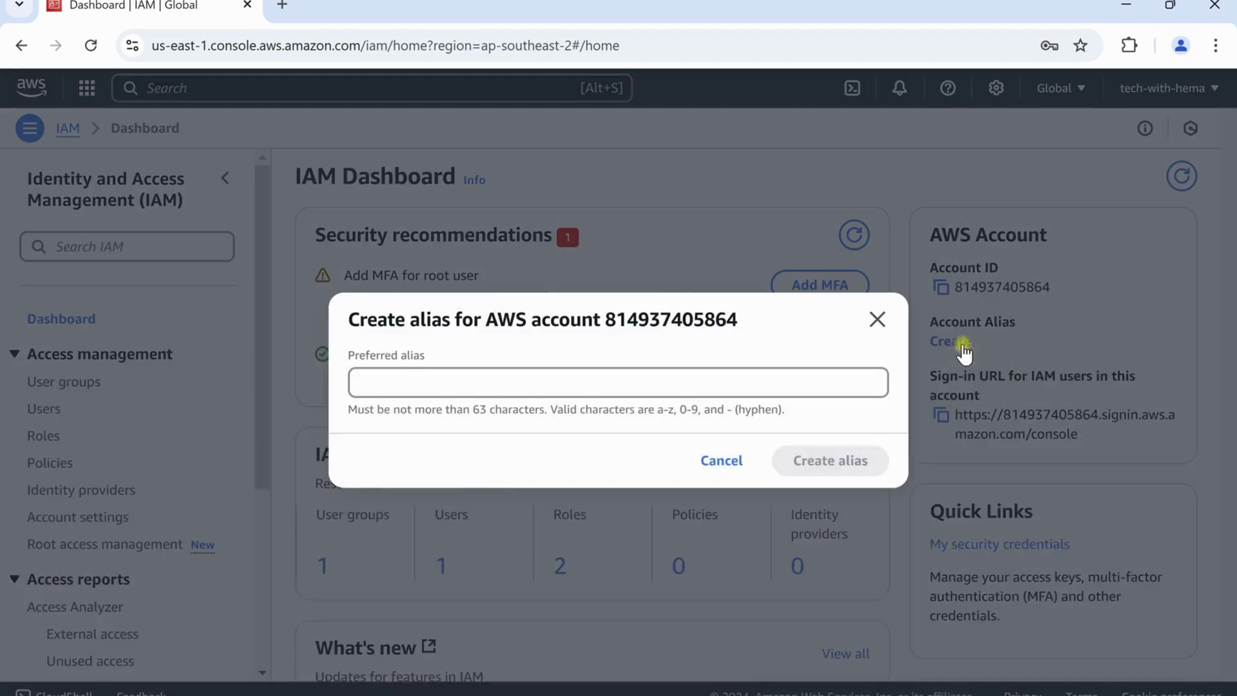
pyautogui.click(626, 380)
pyautogui.write('tech-')
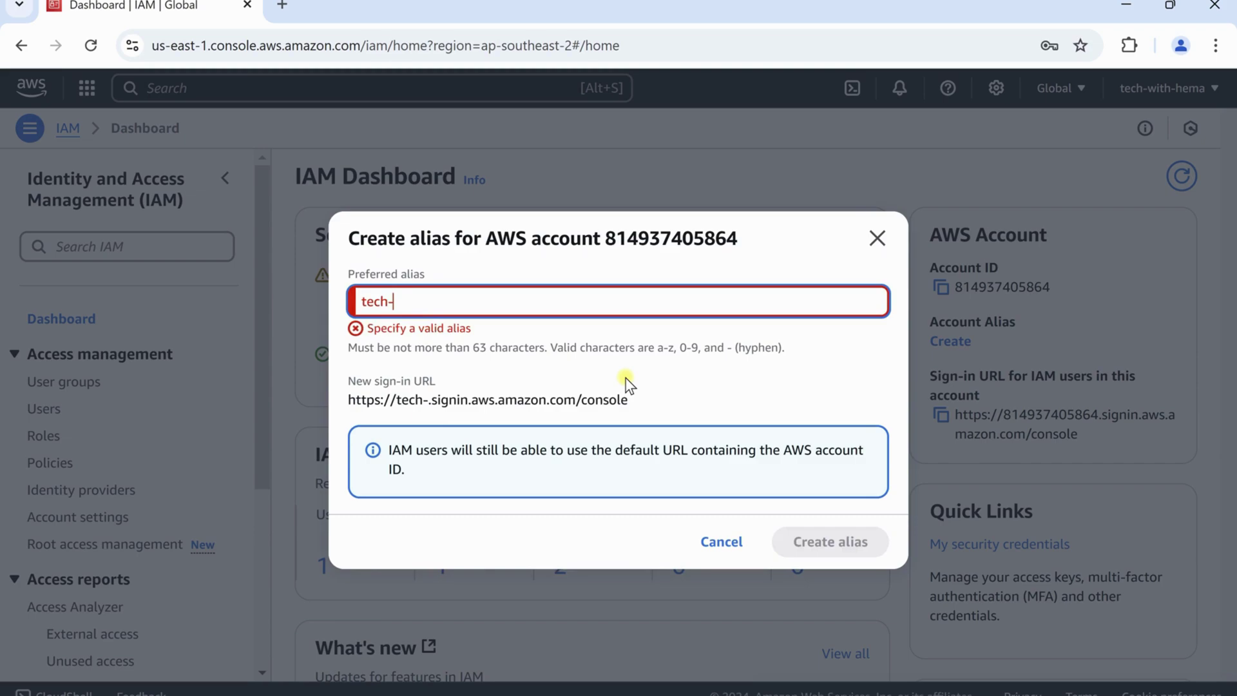
pyautogui.write('with-')
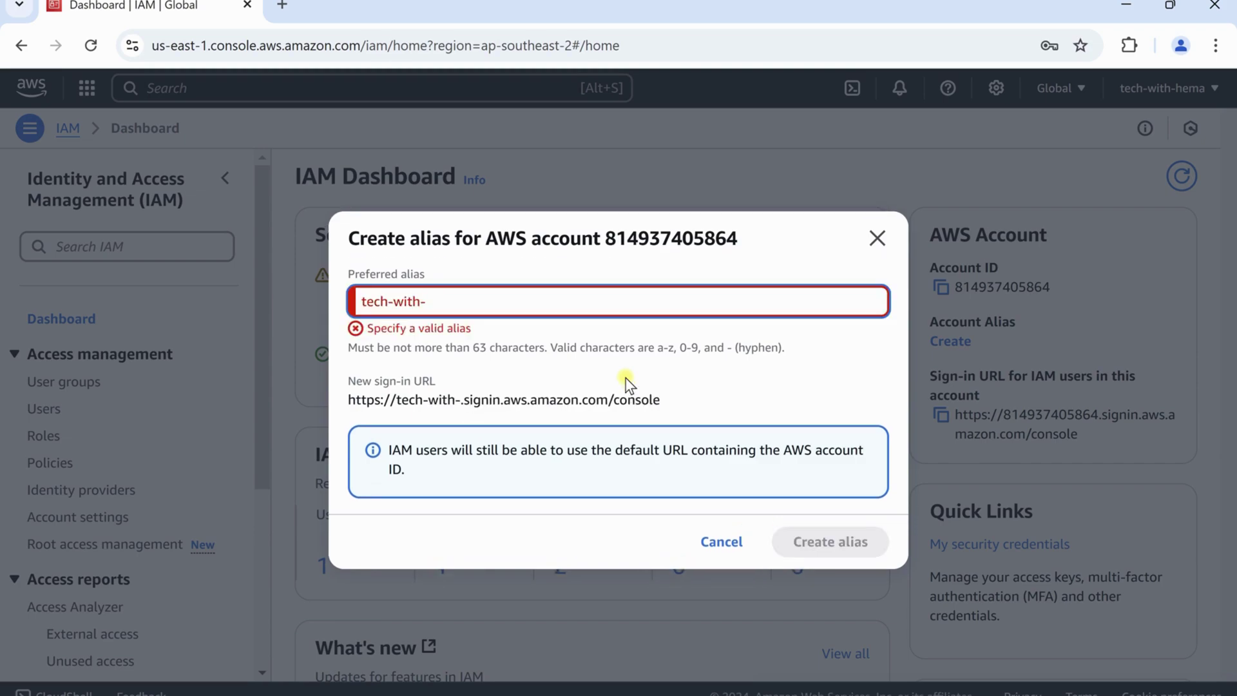
pyautogui.write('hema')
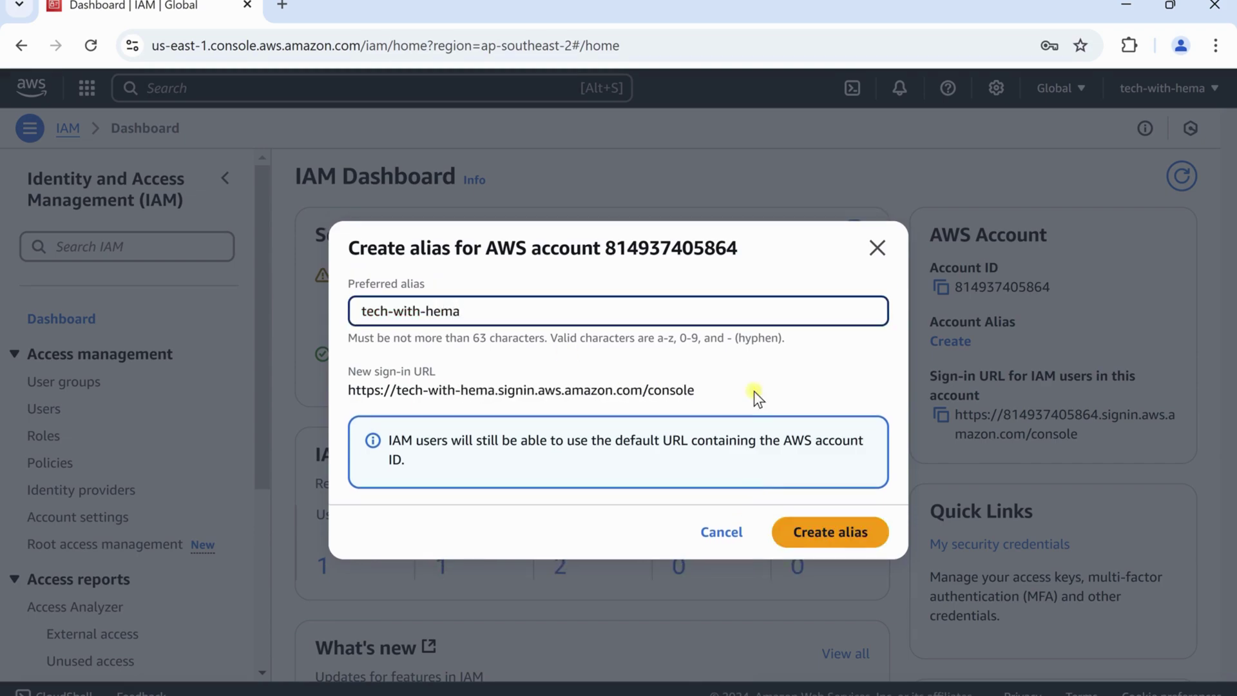
pyautogui.click(829, 535)
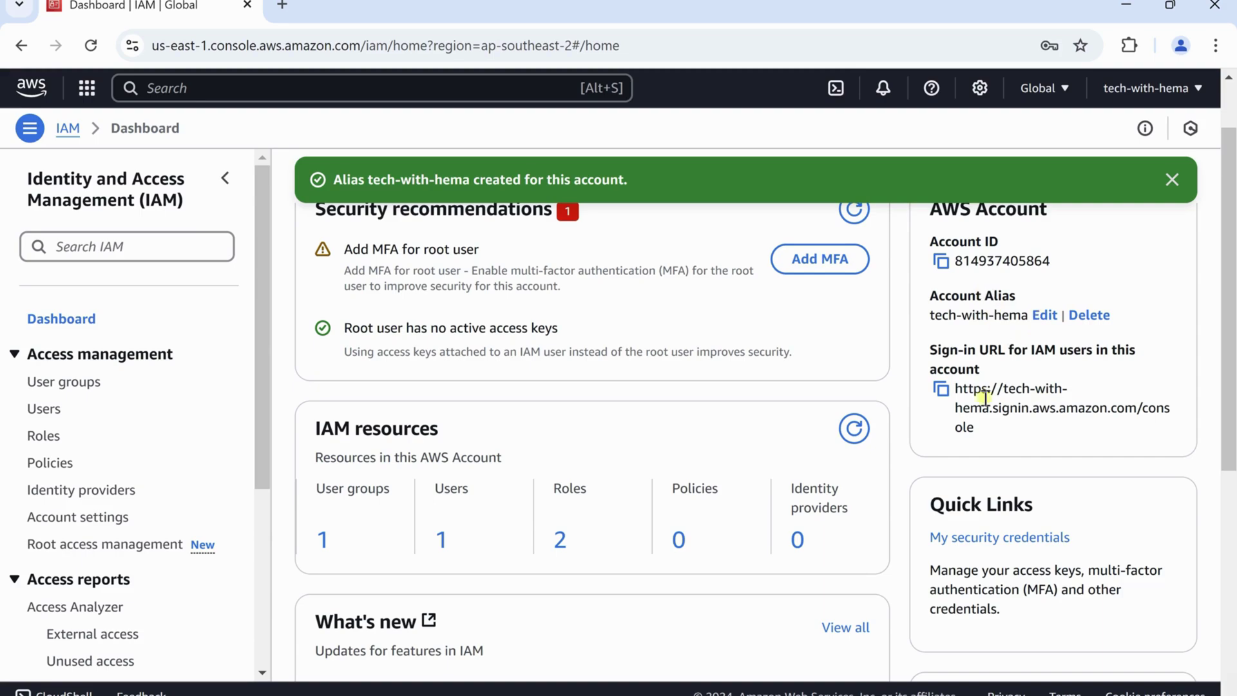
# Copy the alias-based IAM users sign-in URL from the dashboard
pyautogui.scroll(-2, 1018, 431)
pyautogui.scroll(3, 1063, 451)
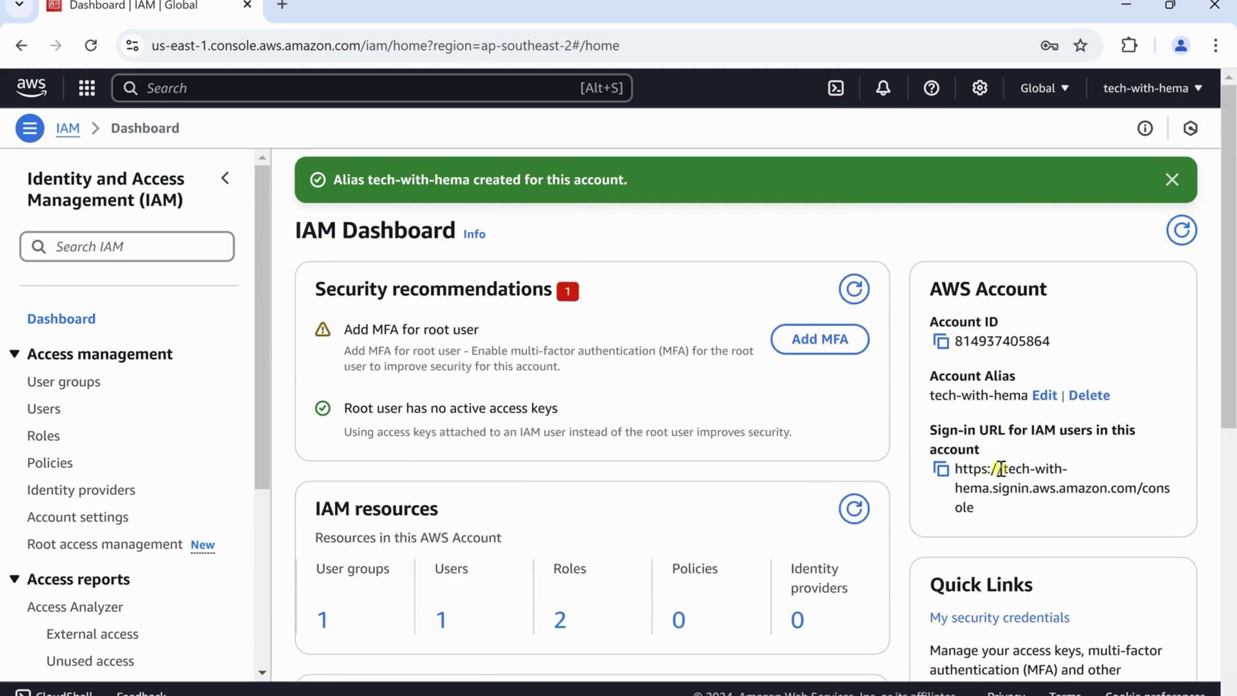
pyautogui.click(942, 472)
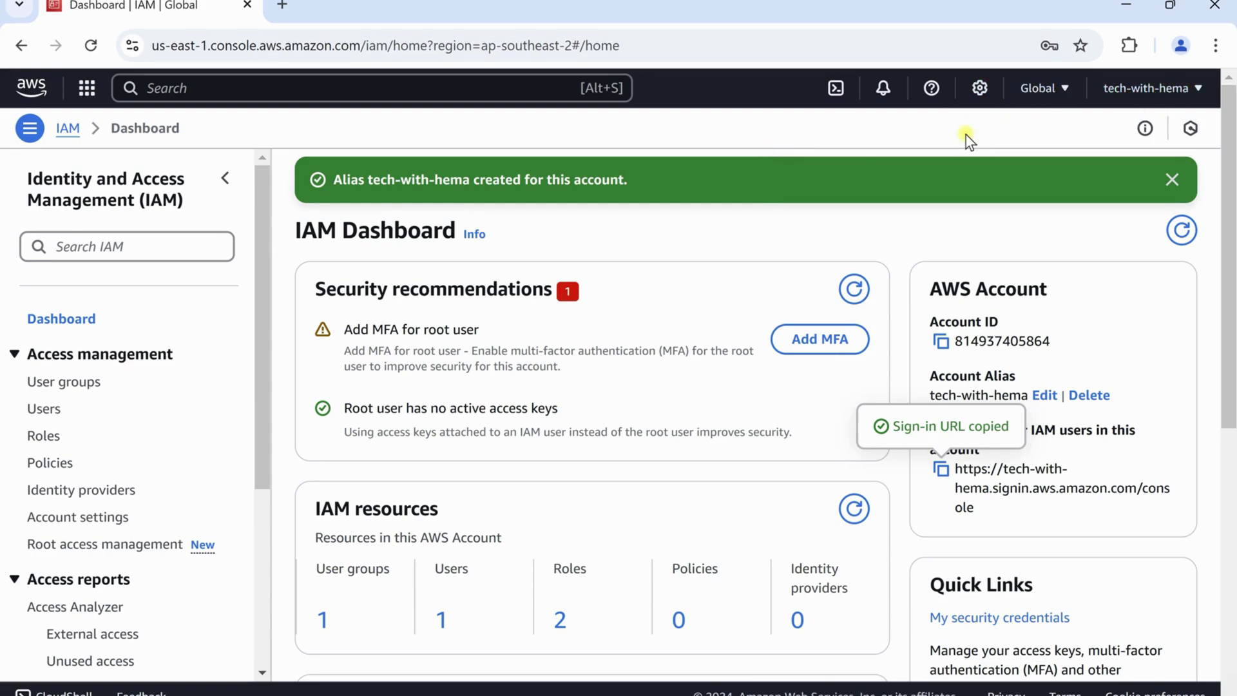
pyautogui.click(1214, 46)
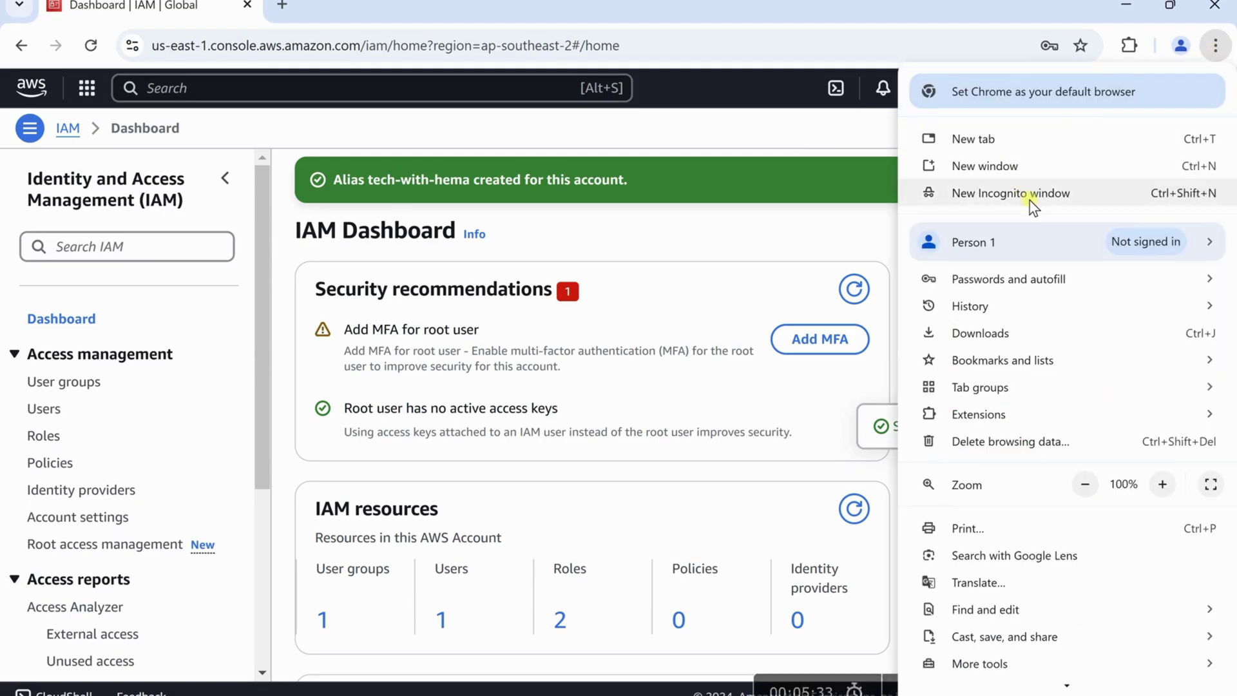
# Load the copied sign-in URL in a new incognito window
pyautogui.click(1030, 201)
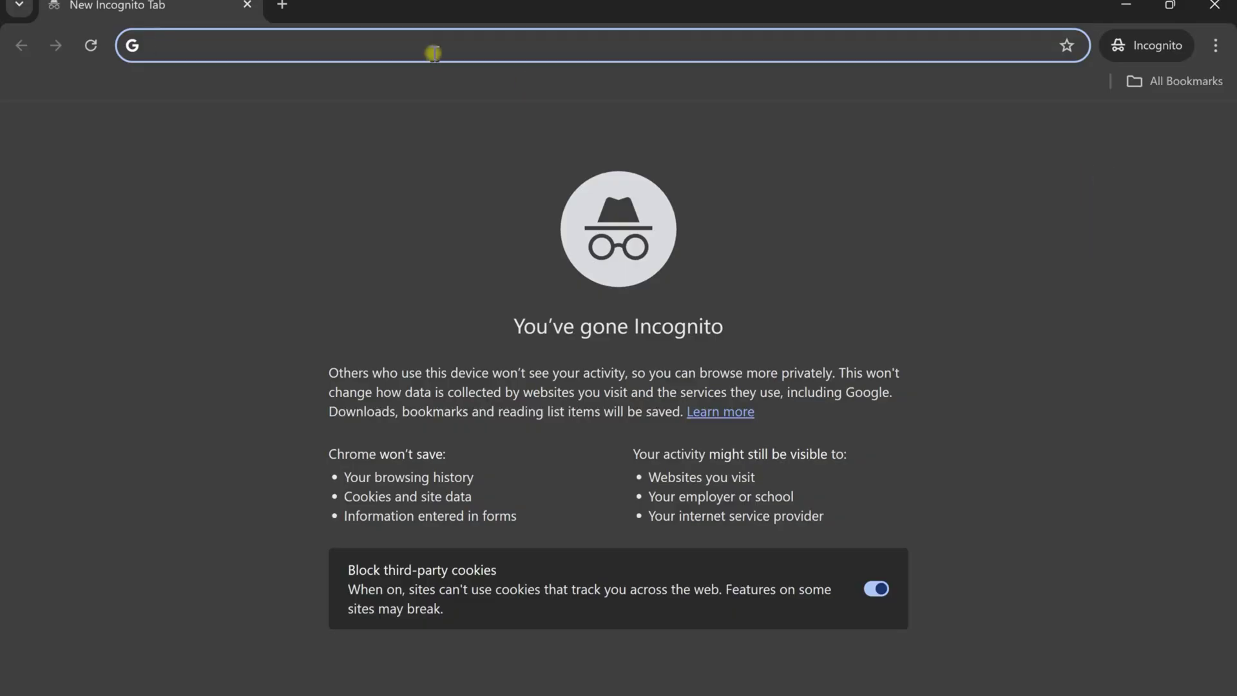
pyautogui.hotkey('ctrl', 'v')
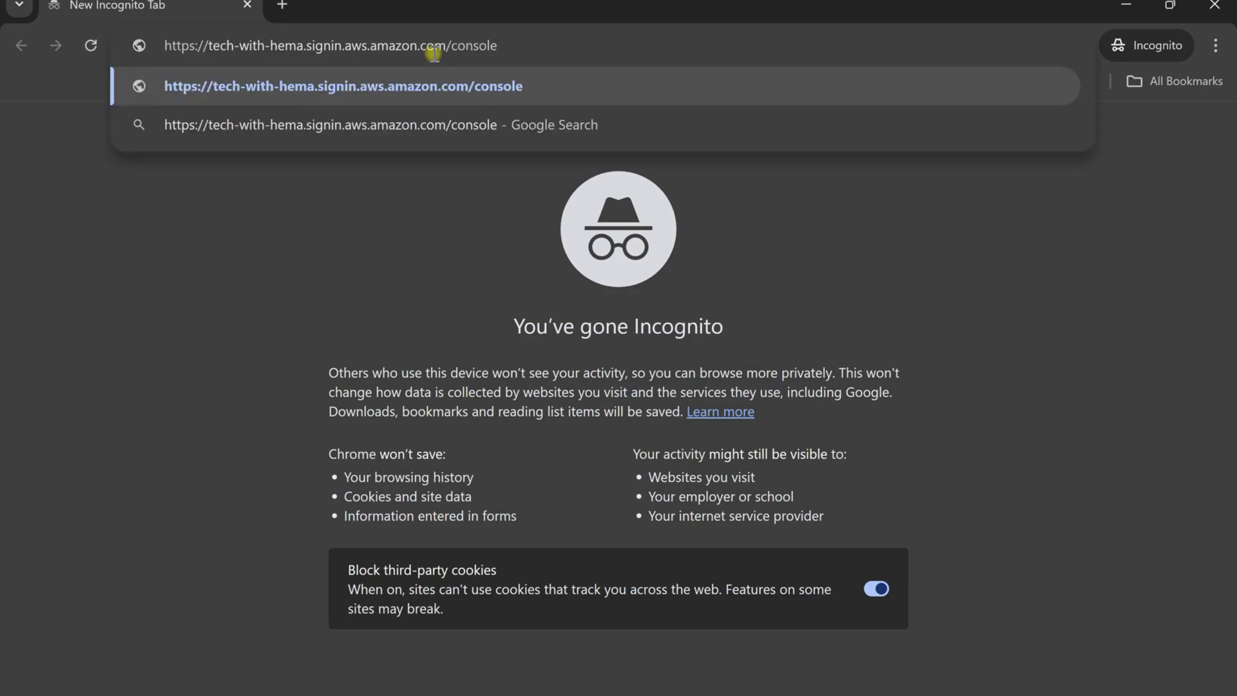
pyautogui.press('Return')
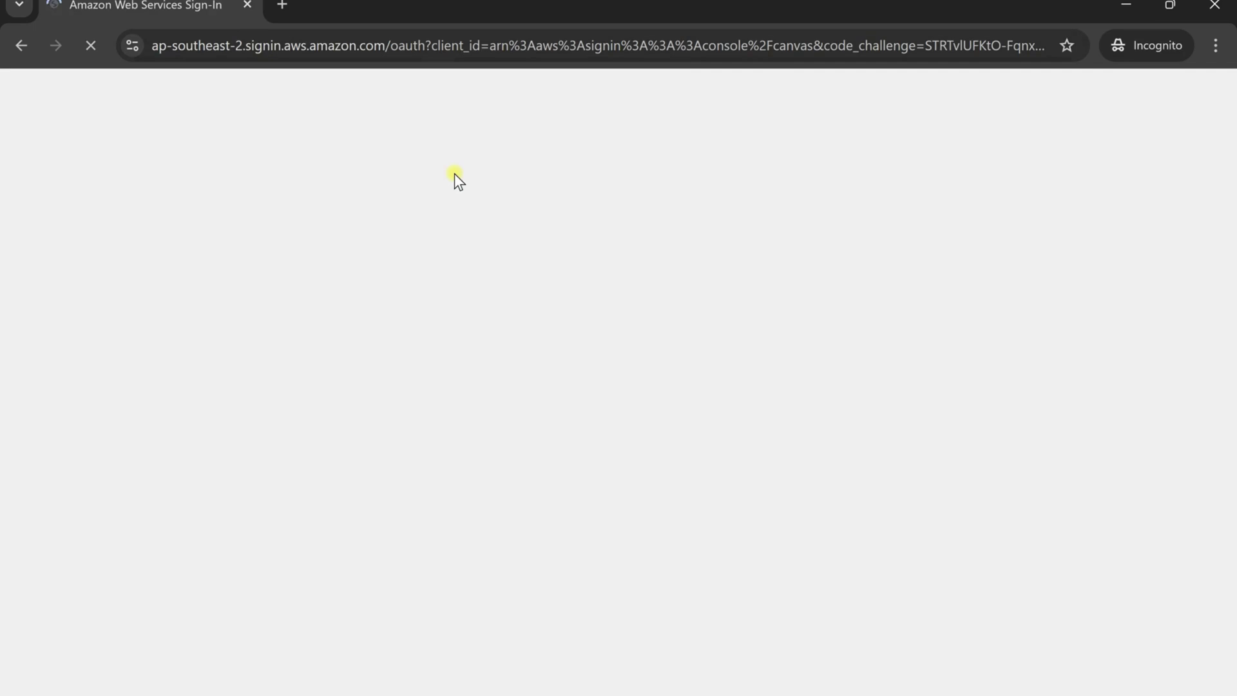
# Enter the IAM username and password and sign in as the new user
pyautogui.scroll(-1, 312, 258)
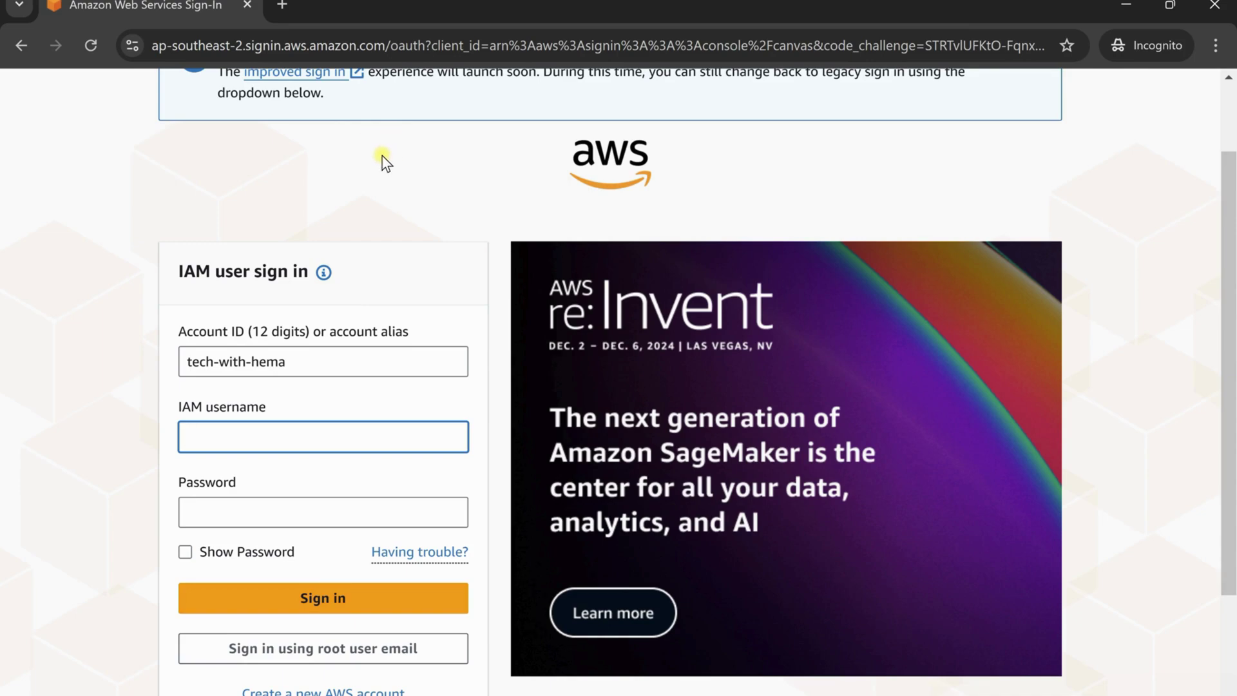
pyautogui.moveTo(304, 356); pyautogui.dragTo(144, 345)
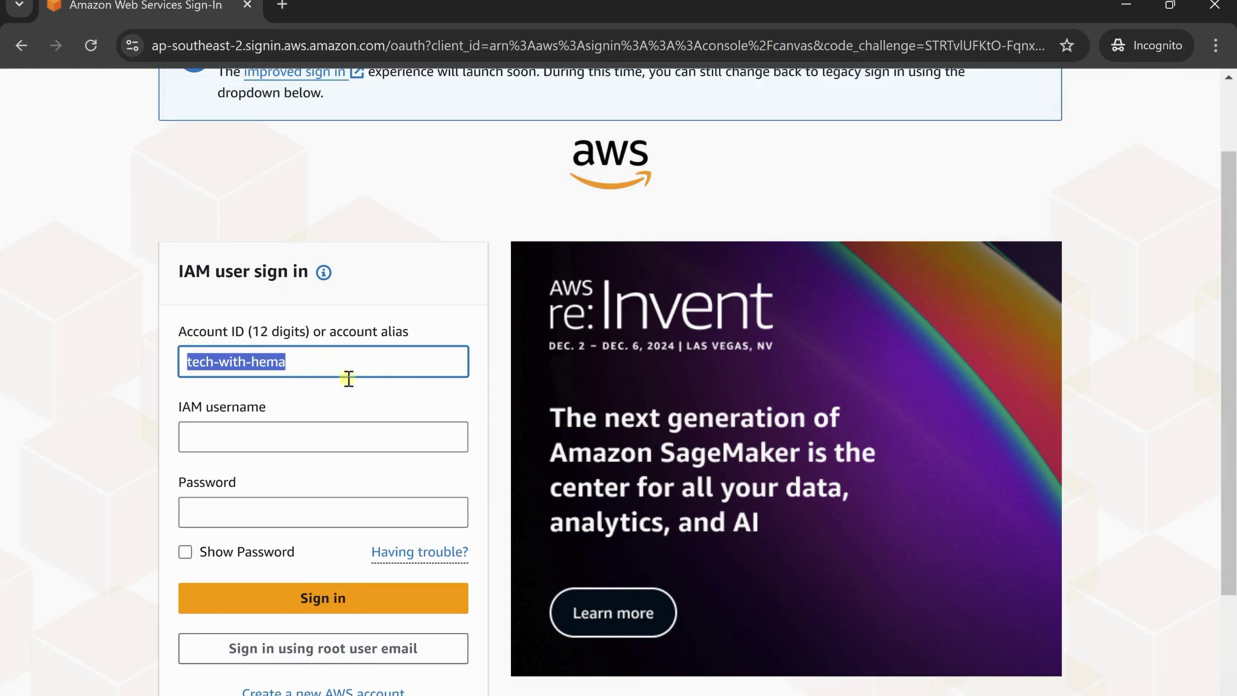
pyautogui.scroll(-2, 338, 354)
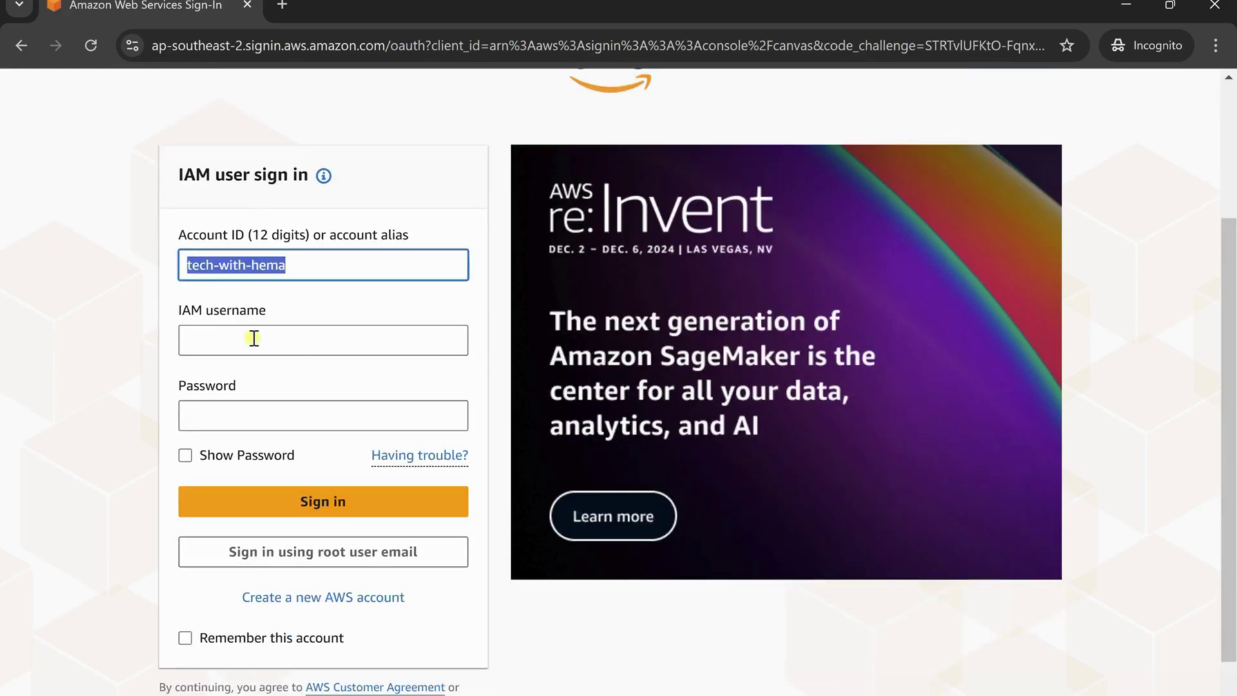
pyautogui.click(254, 339)
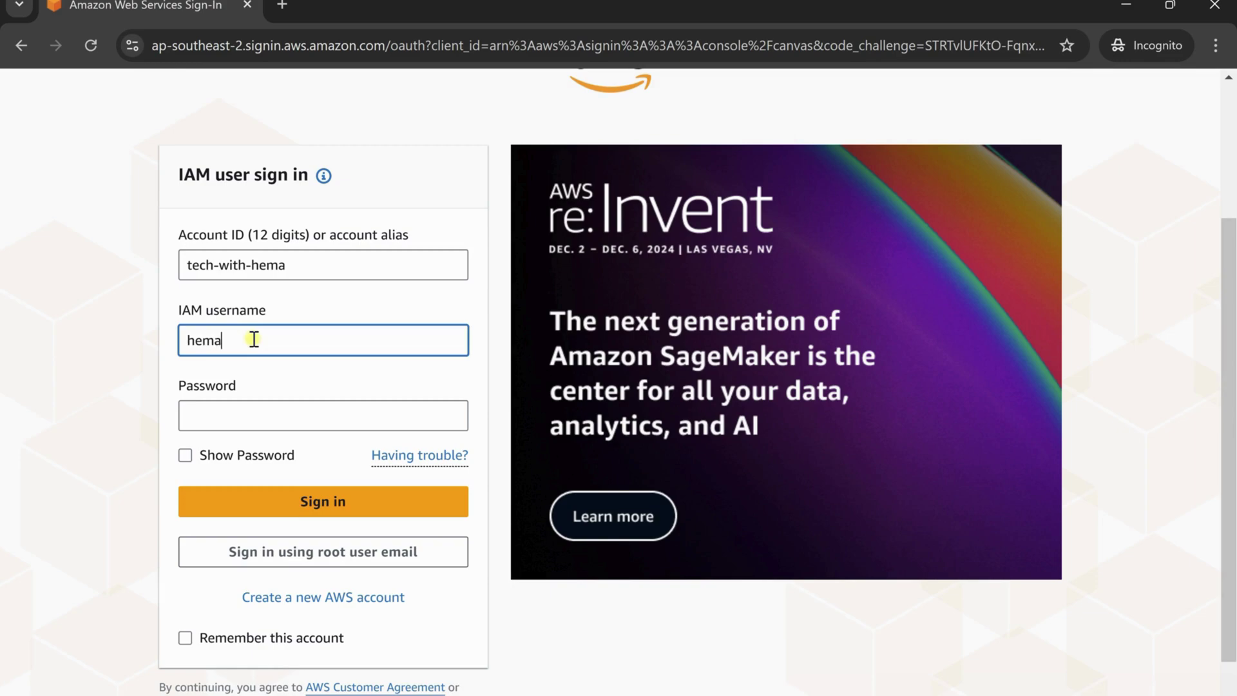
pyautogui.press('Tab')
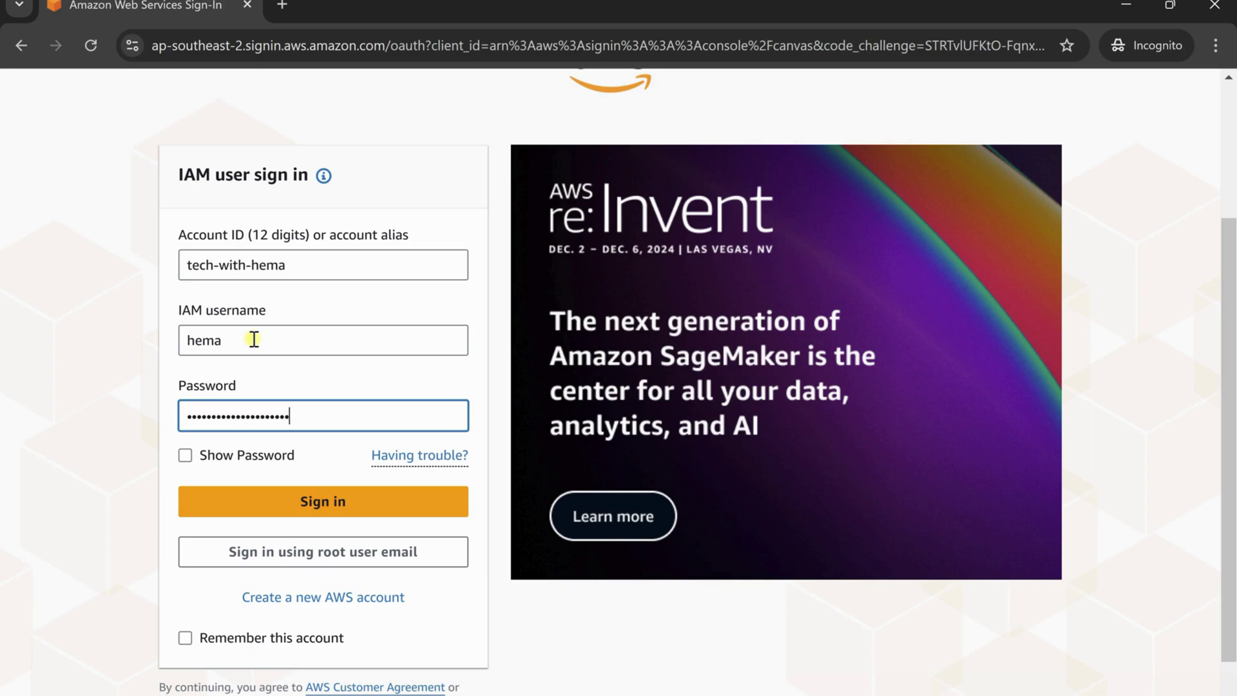
pyautogui.click(299, 497)
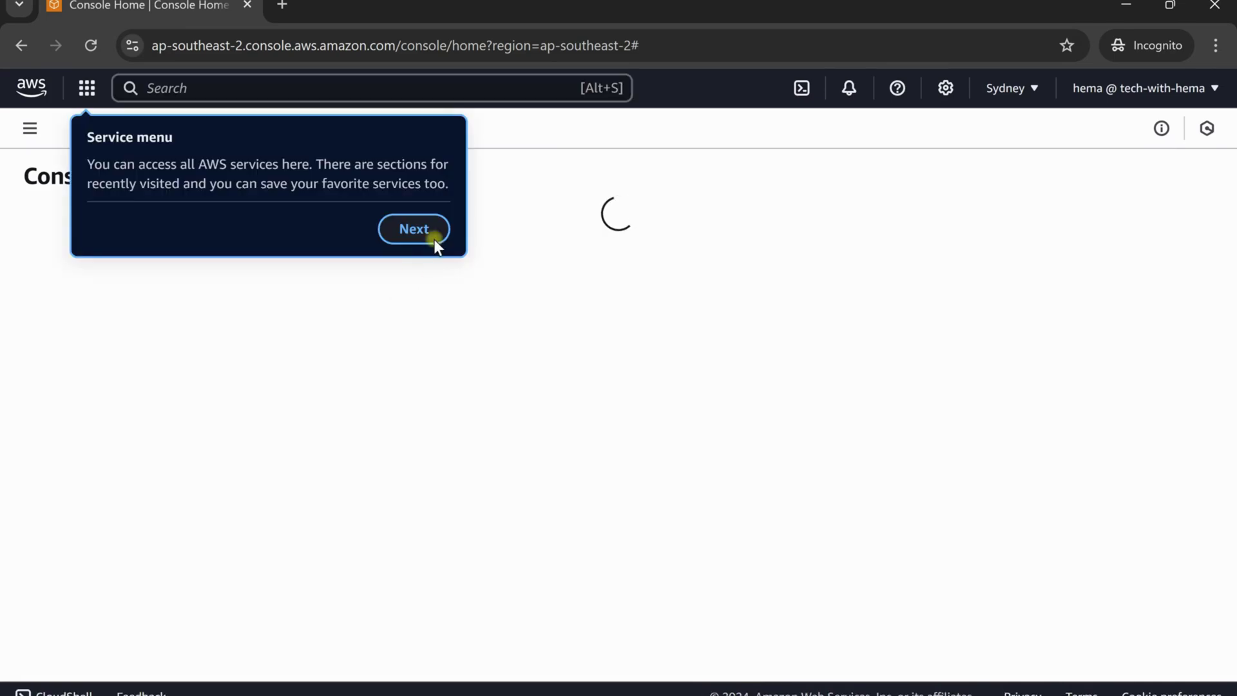
pyautogui.click(438, 230)
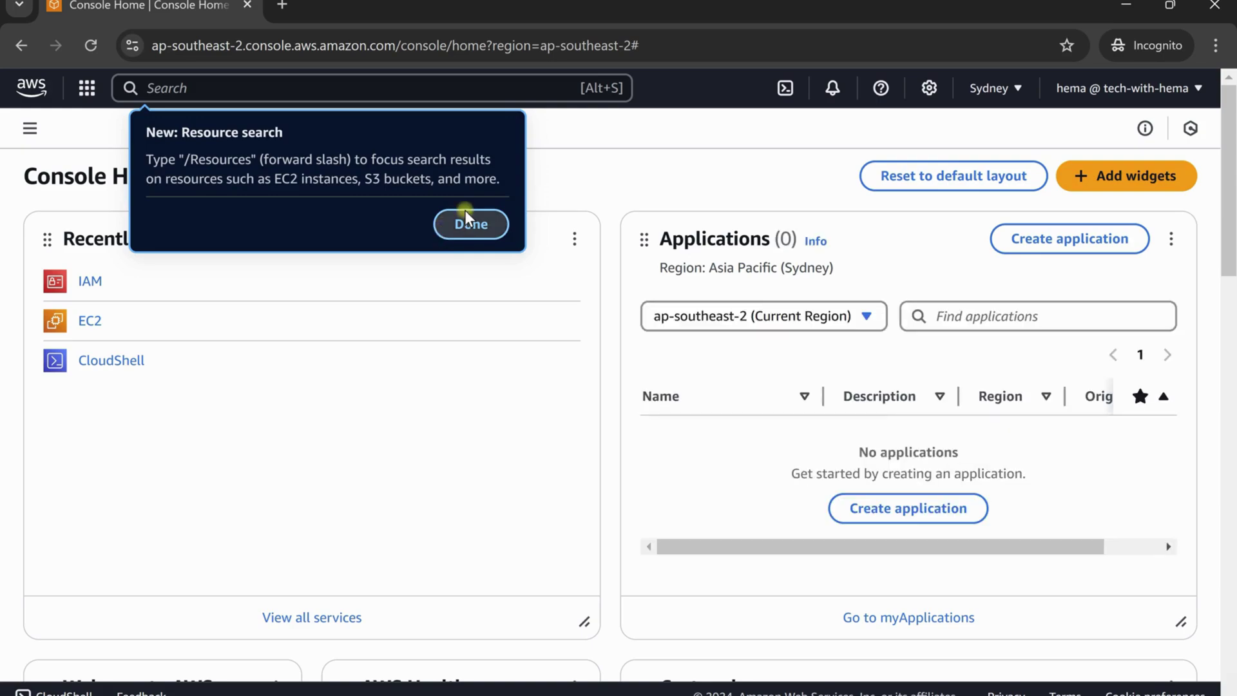
pyautogui.click(467, 222)
pyautogui.click(1151, 238)
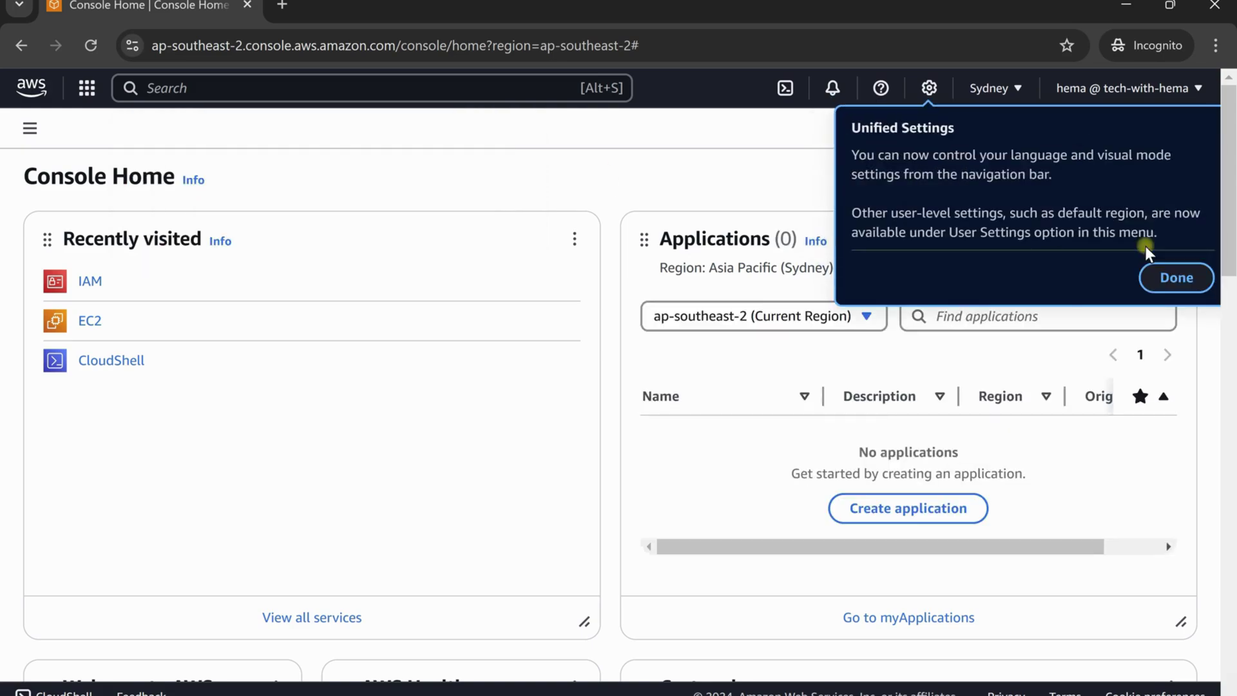
pyautogui.click(1163, 278)
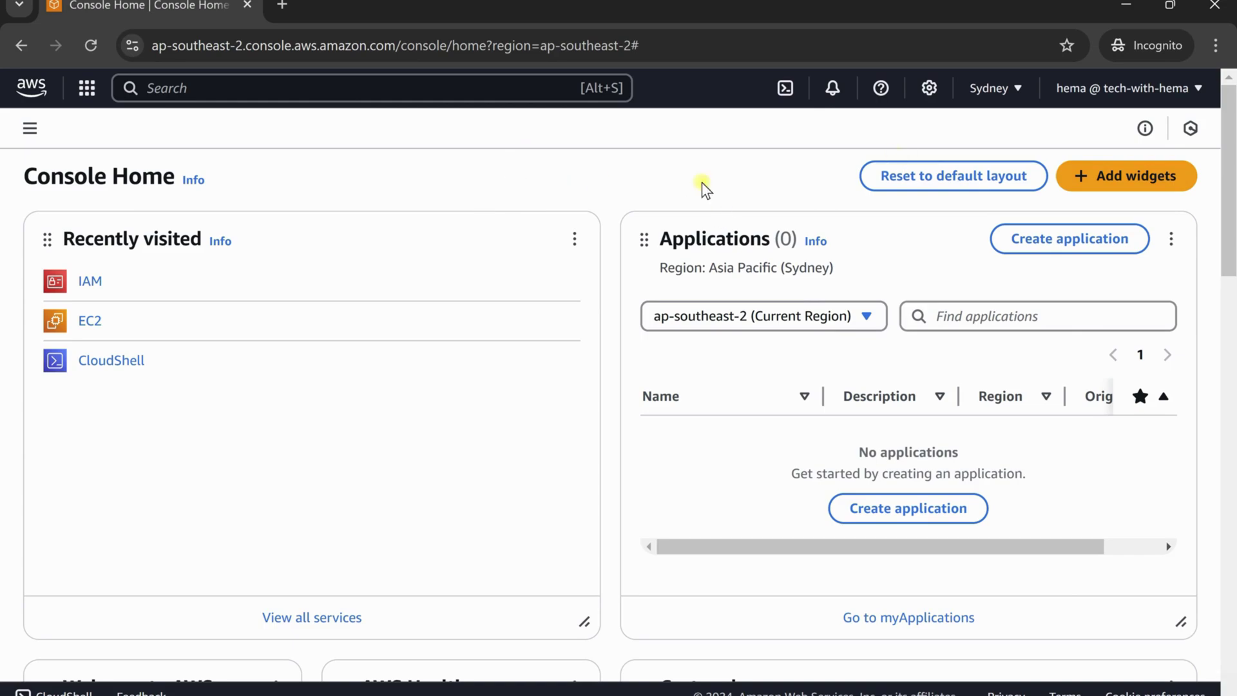
pyautogui.click(1134, 88)
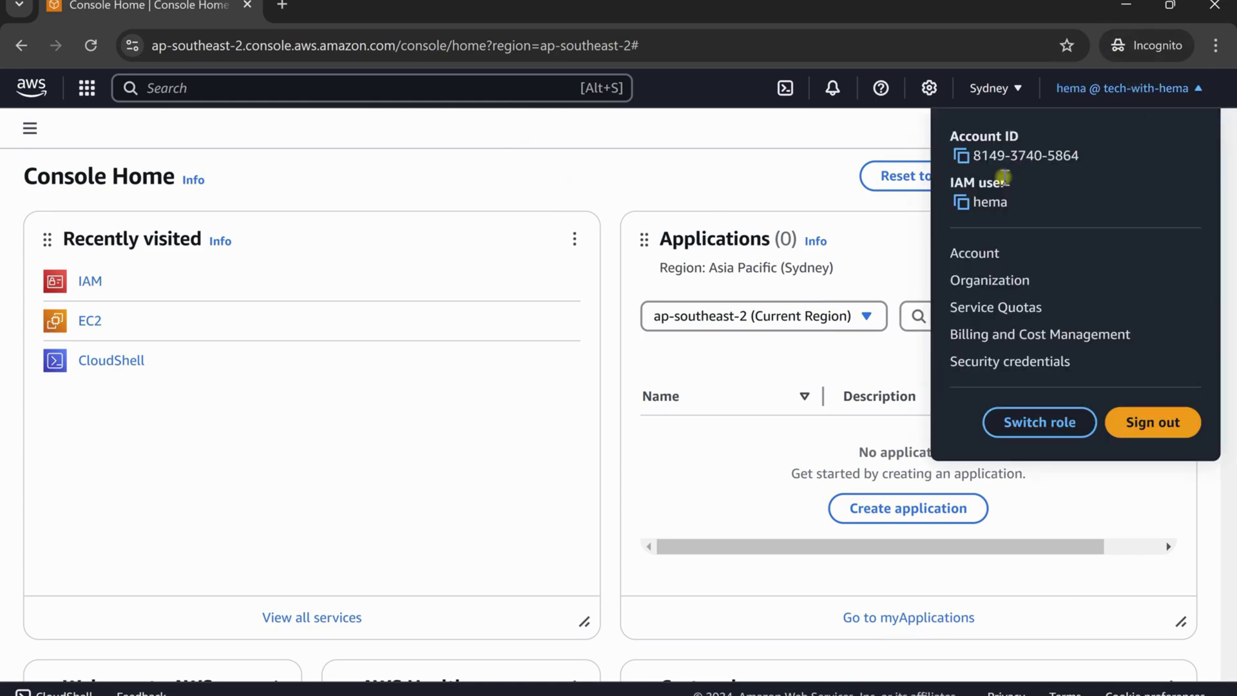
pyautogui.click(961, 202)
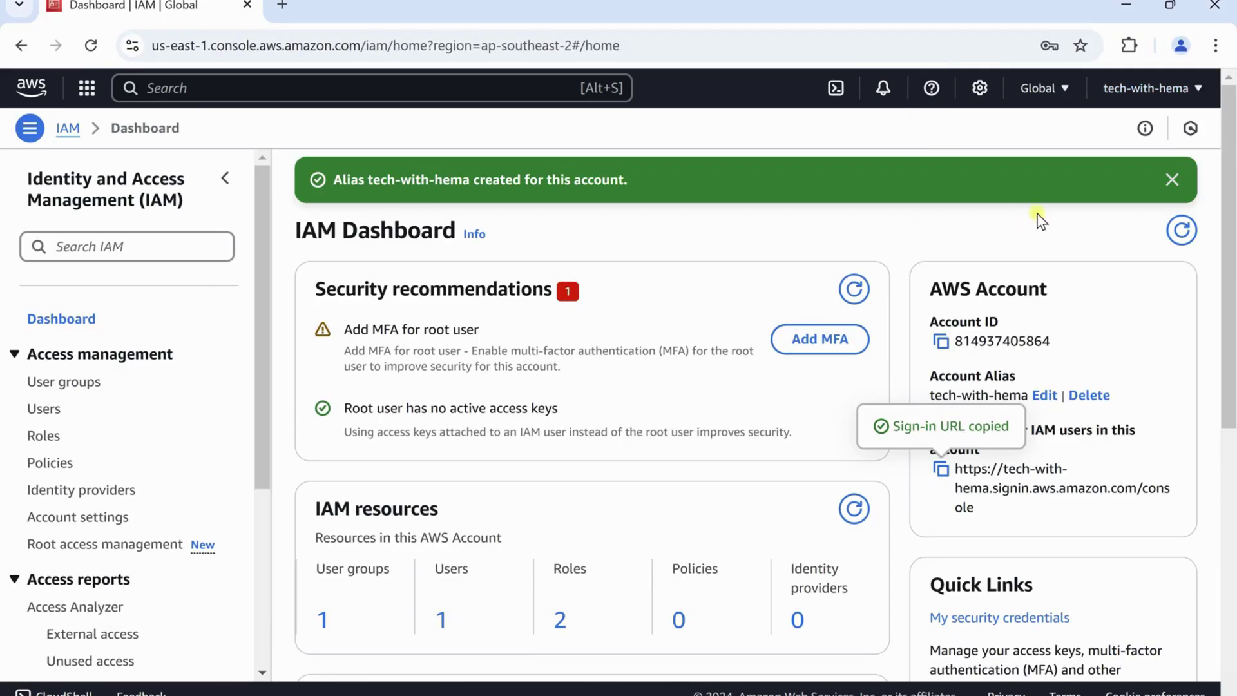
pyautogui.click(1153, 89)
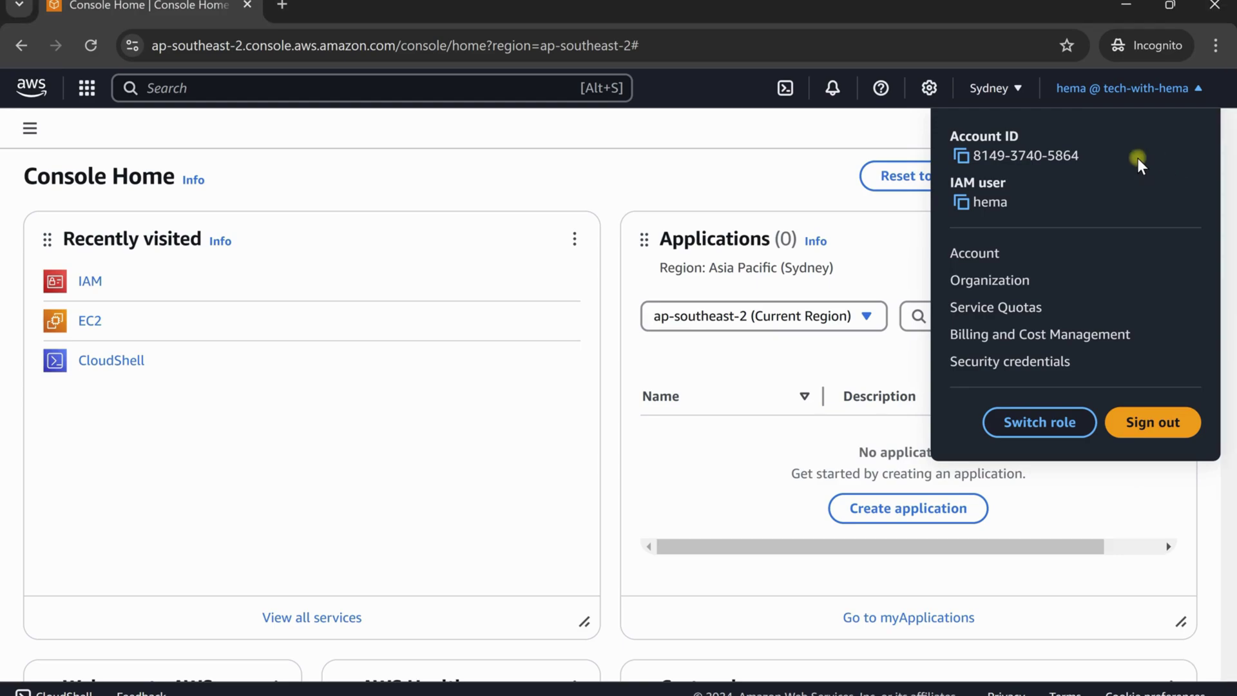
pyautogui.click(786, 188)
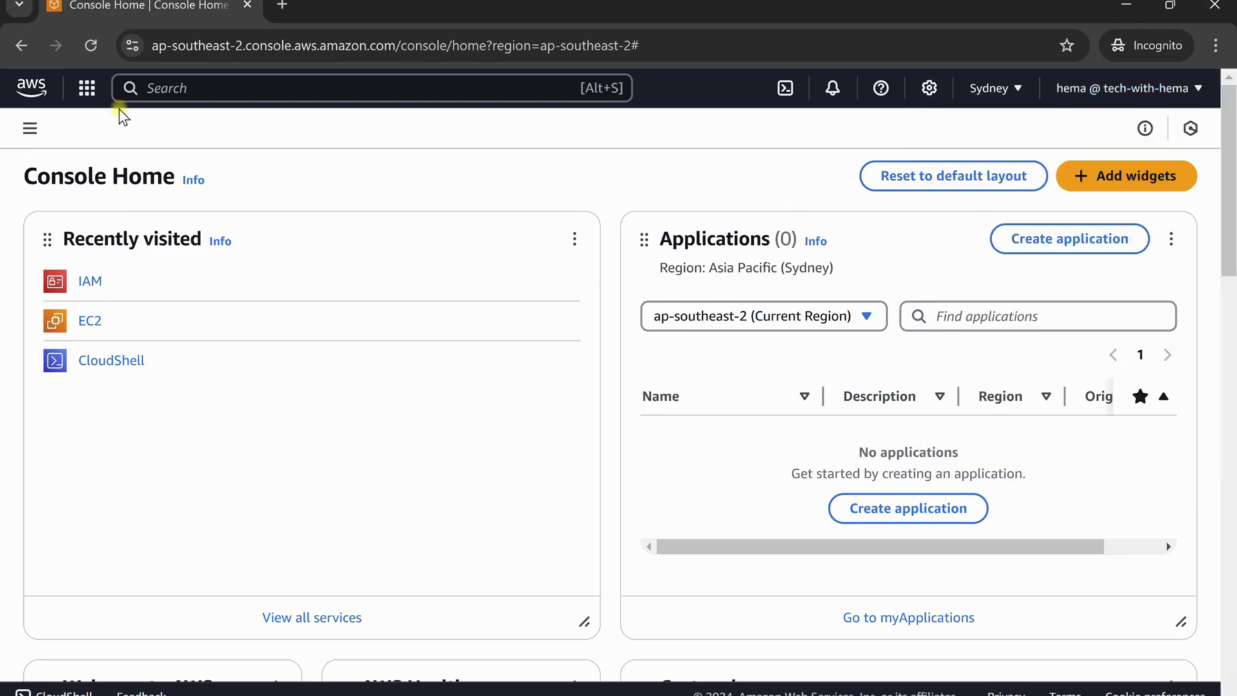
# In the root account window, reopen IAM via search and go to the Users list
pyautogui.click(169, 89)
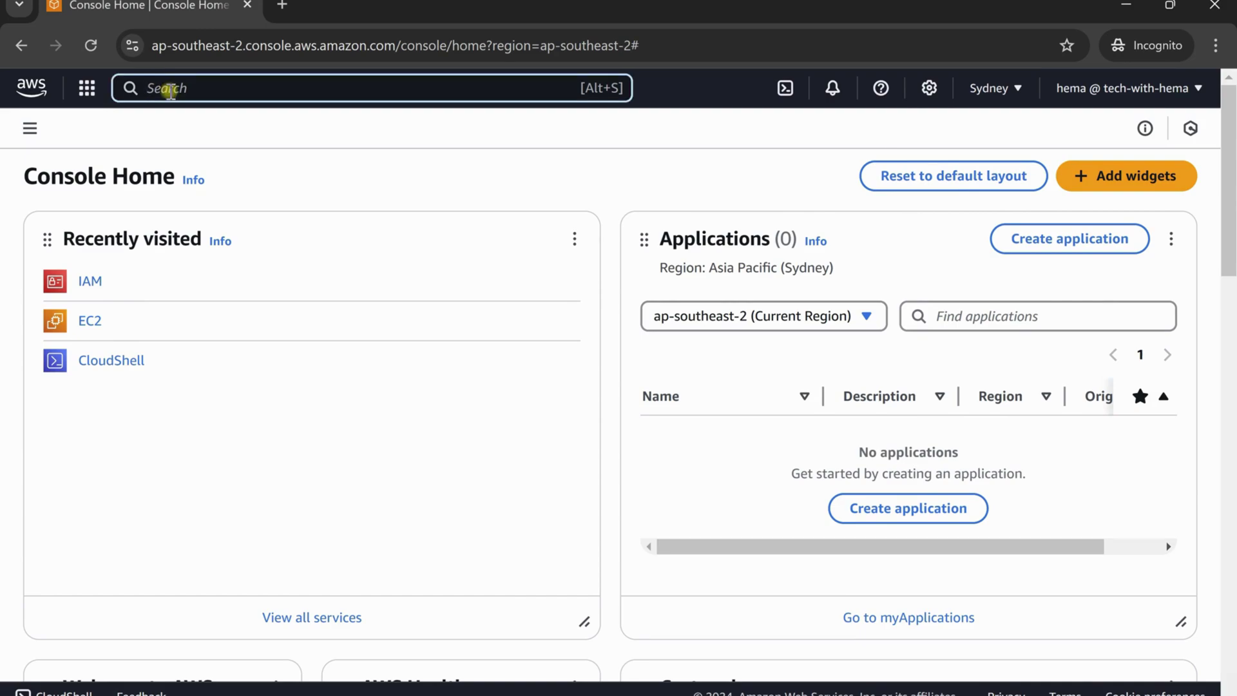
pyautogui.write('iam')
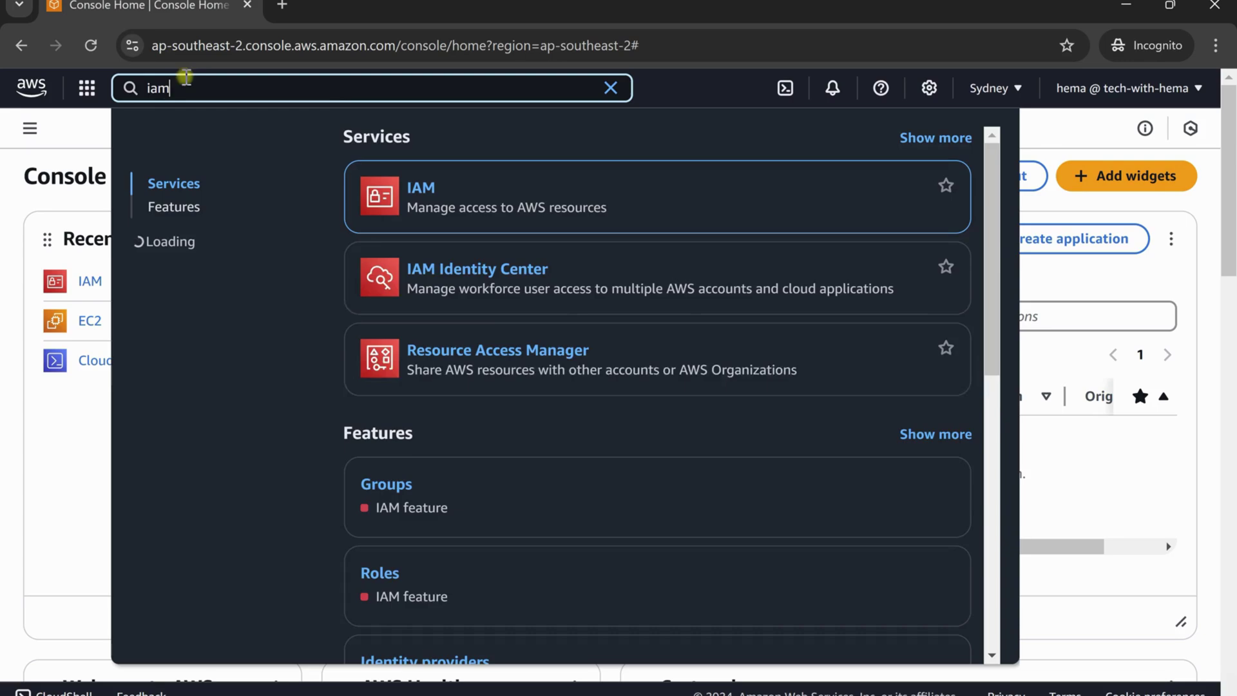
pyautogui.click(420, 193)
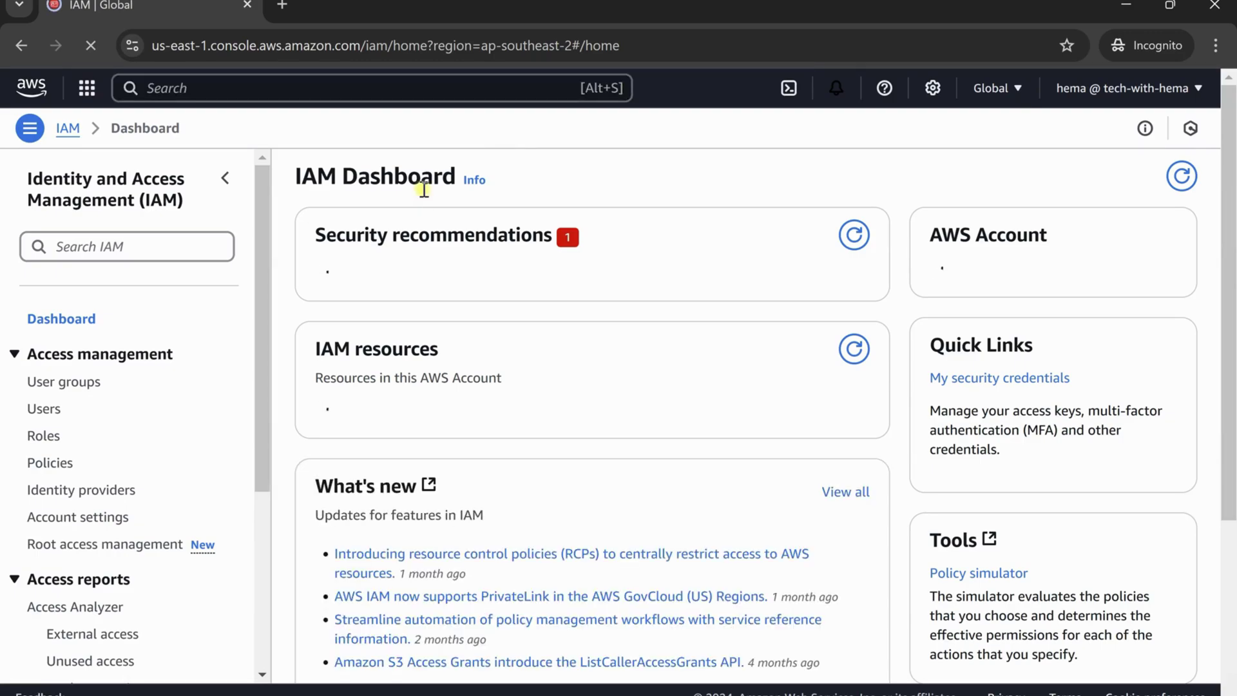
pyautogui.click(46, 408)
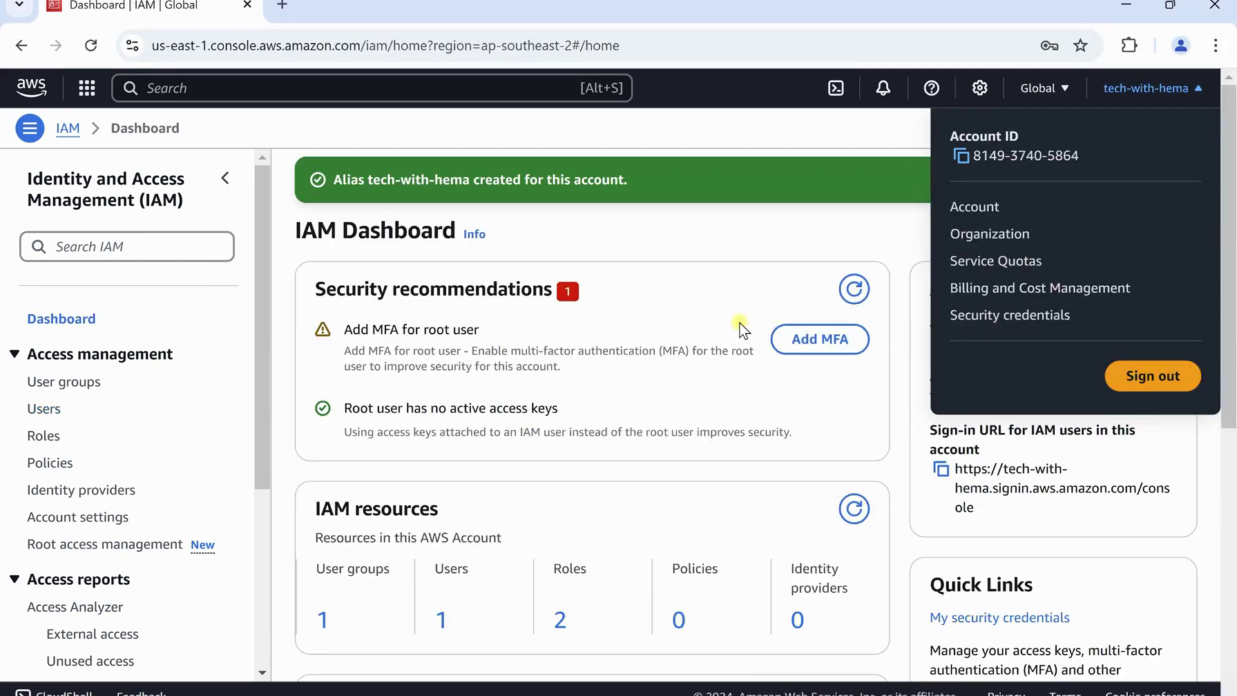
# Remove the IAM user from the admin user group's member list
pyautogui.click(47, 409)
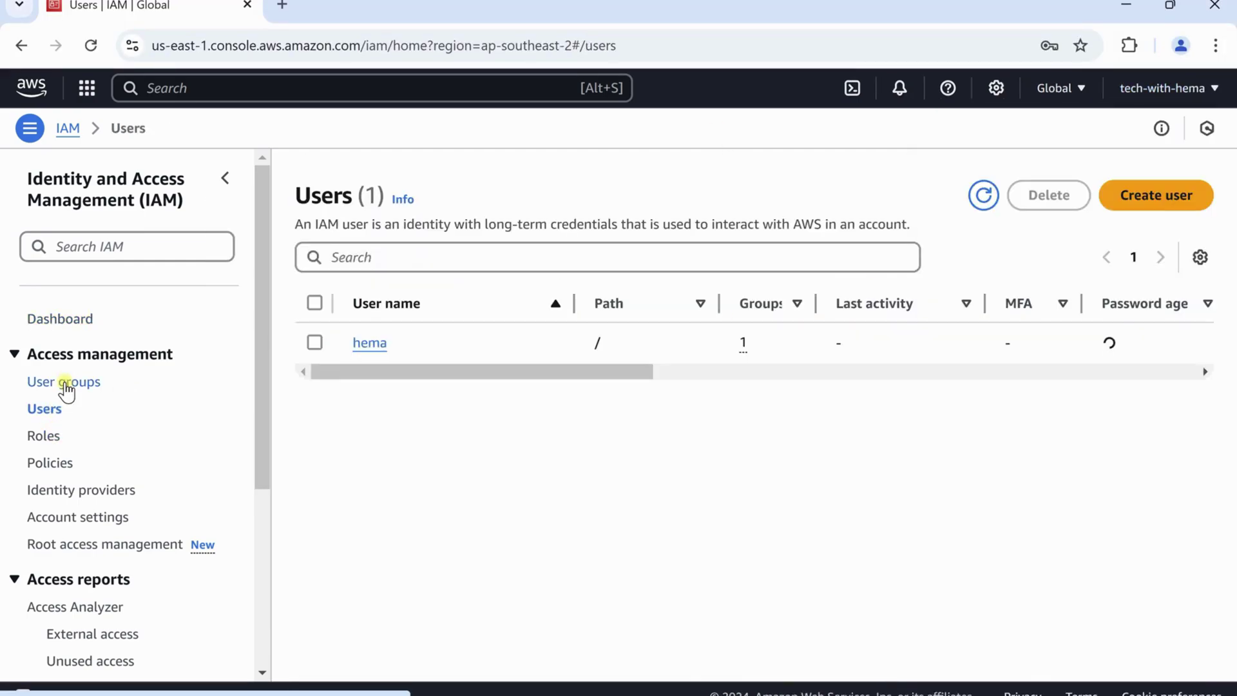
pyautogui.click(94, 384)
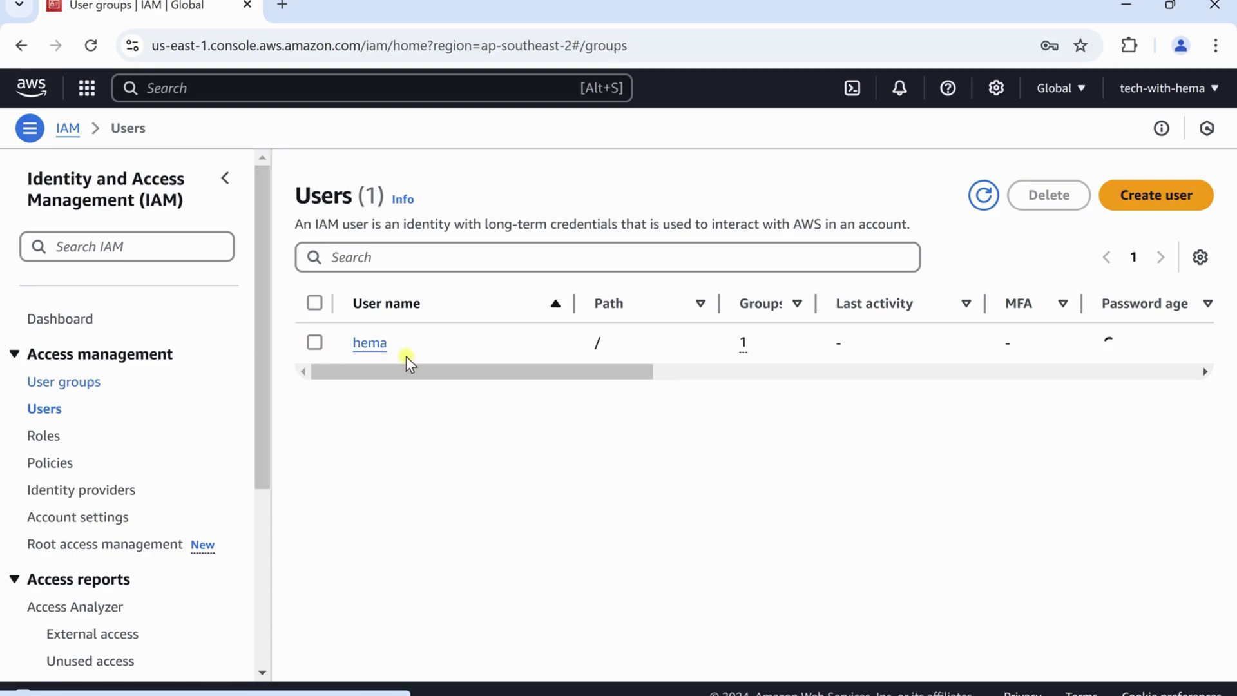
pyautogui.click(376, 326)
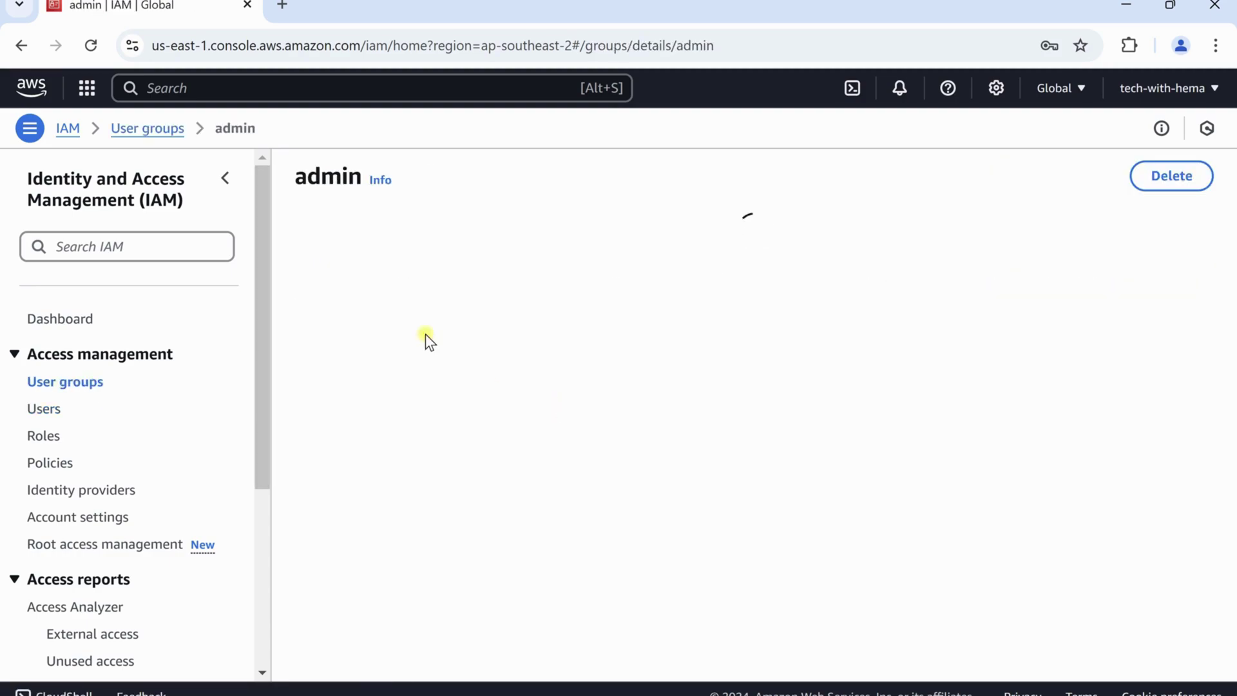
pyautogui.scroll(-1, 387, 580)
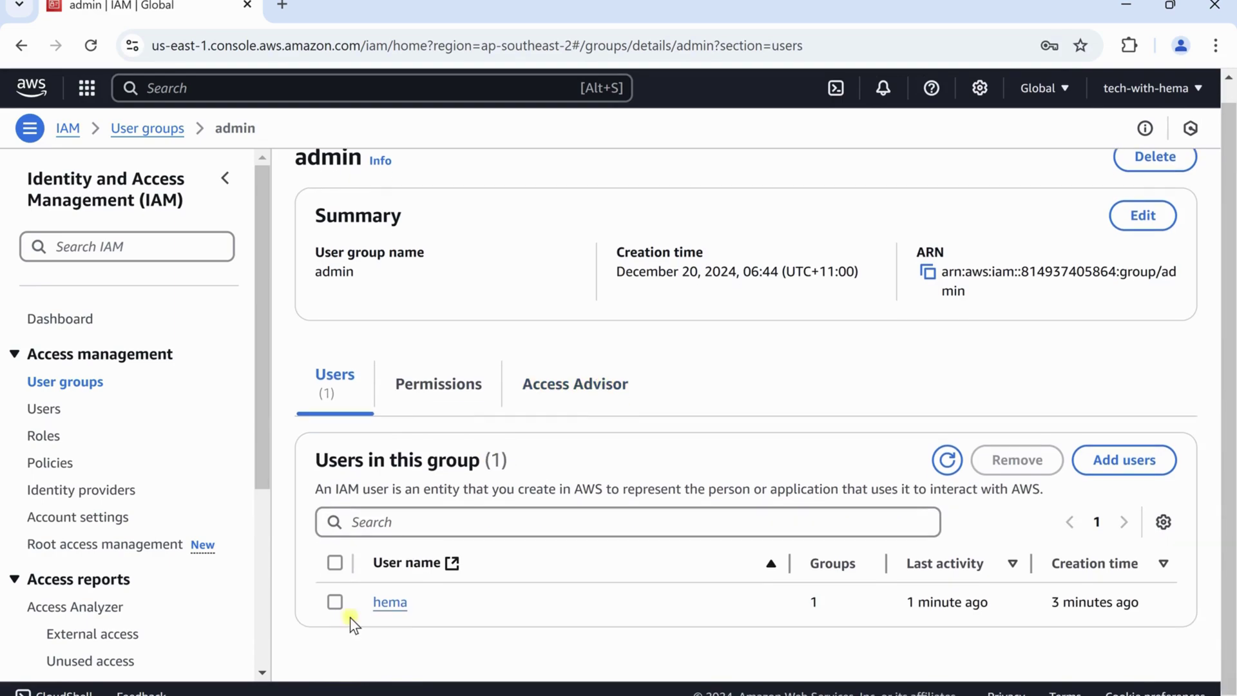
pyautogui.click(334, 601)
pyautogui.click(989, 459)
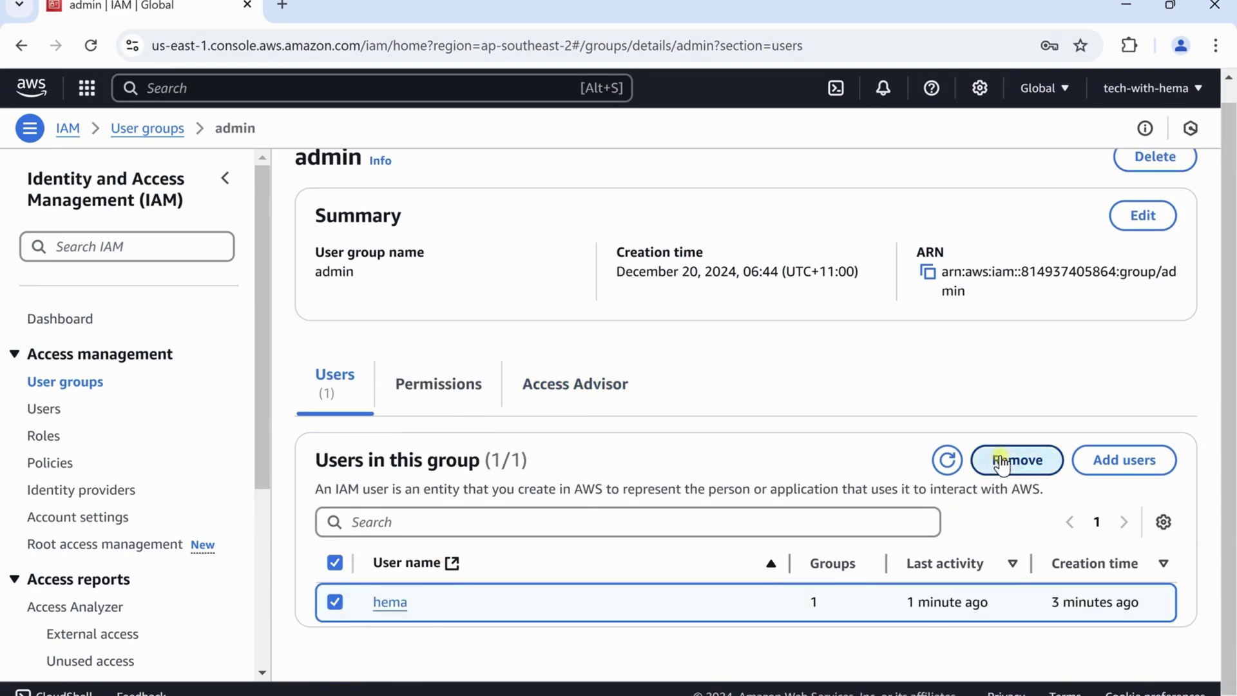
pyautogui.click(832, 435)
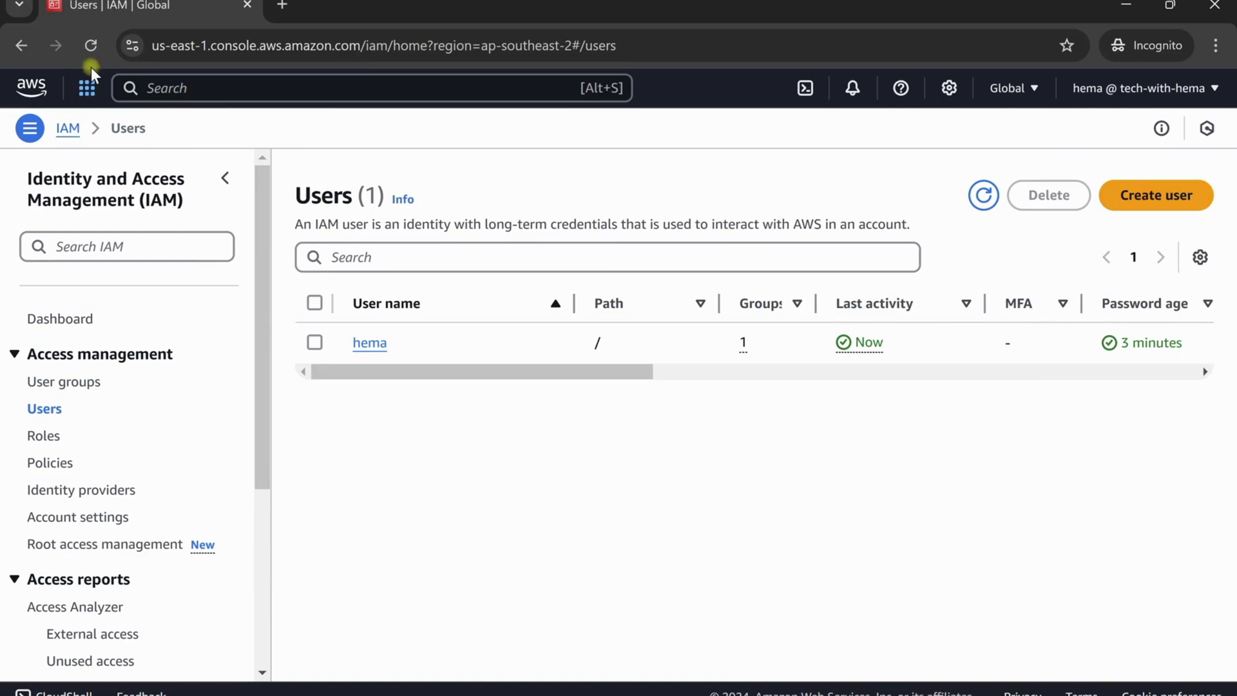
# Reload Users as the IAM user to see Access denied, then return to the admin window
pyautogui.click(92, 46)
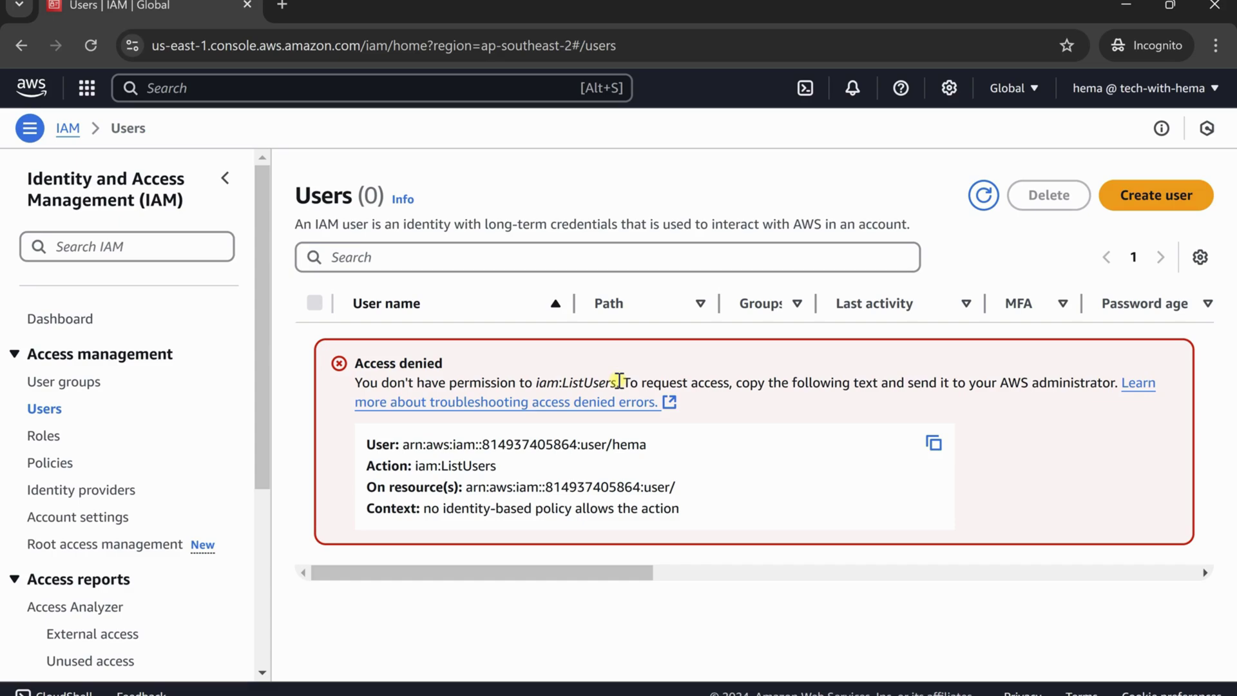
pyautogui.hotkey('alt', 'Tab')
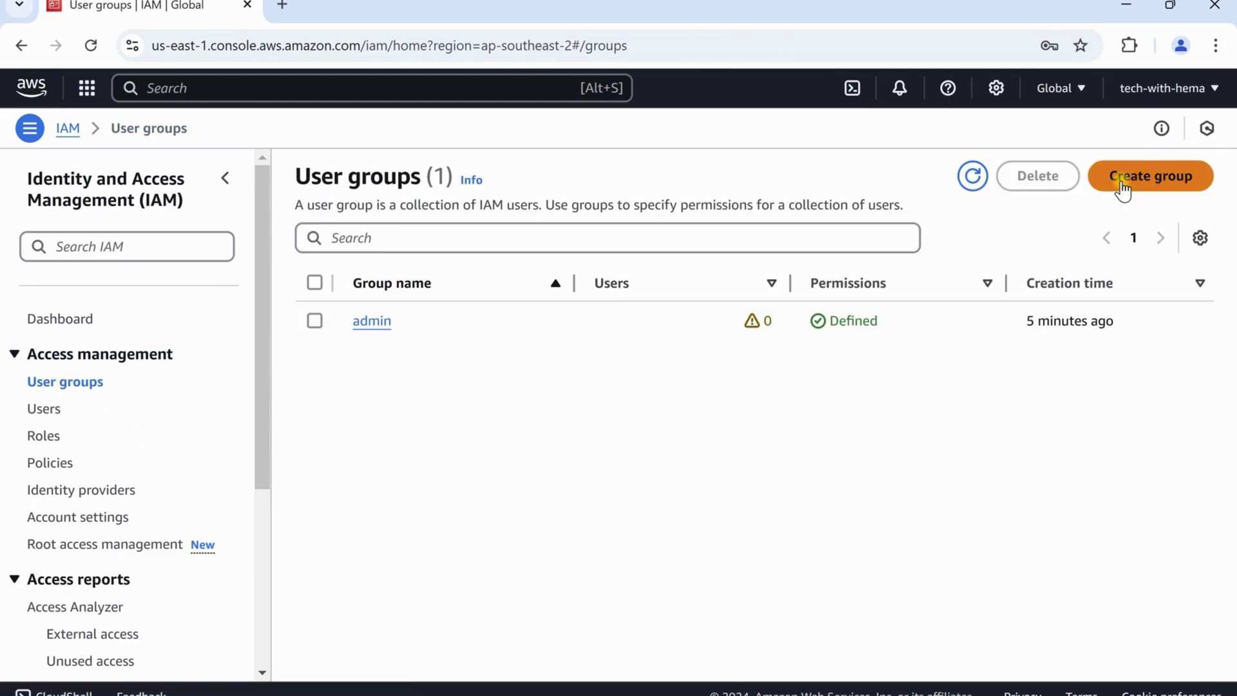
# Create user group 'developers' with the IAM user as member and the IAMReadOnlyAccess policy attached
pyautogui.click(1120, 185)
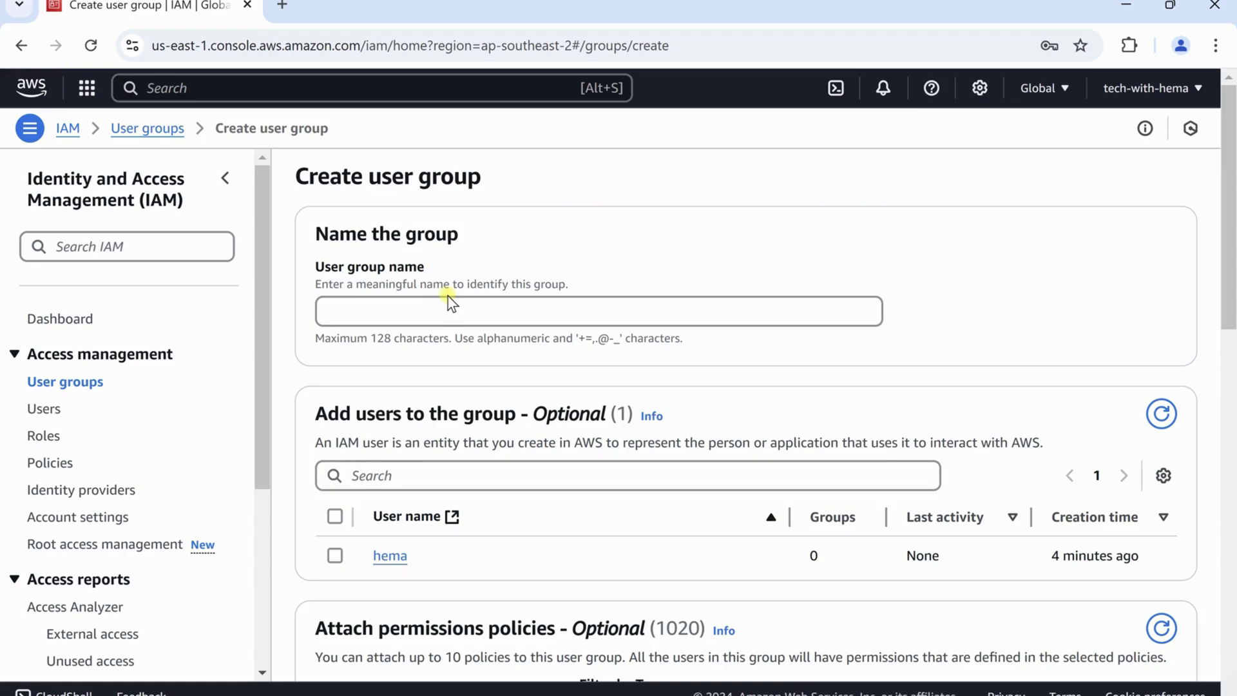
pyautogui.click(473, 315)
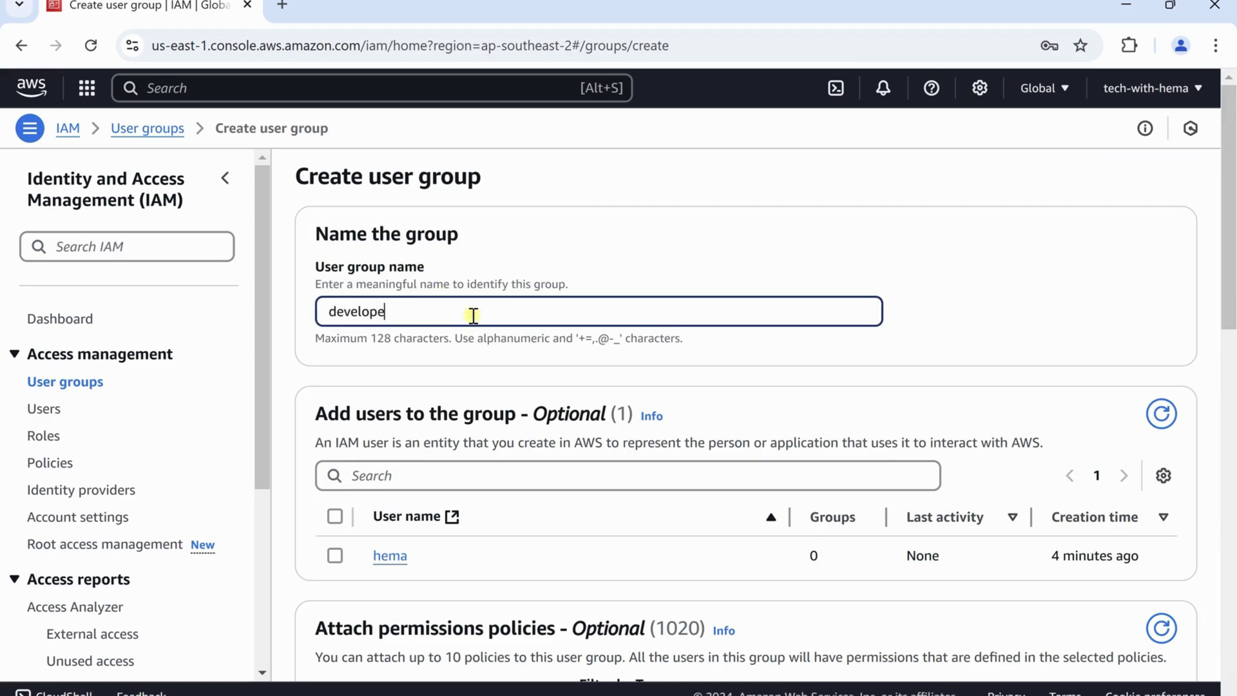
pyautogui.write('developers')
pyautogui.scroll(-1, 544, 383)
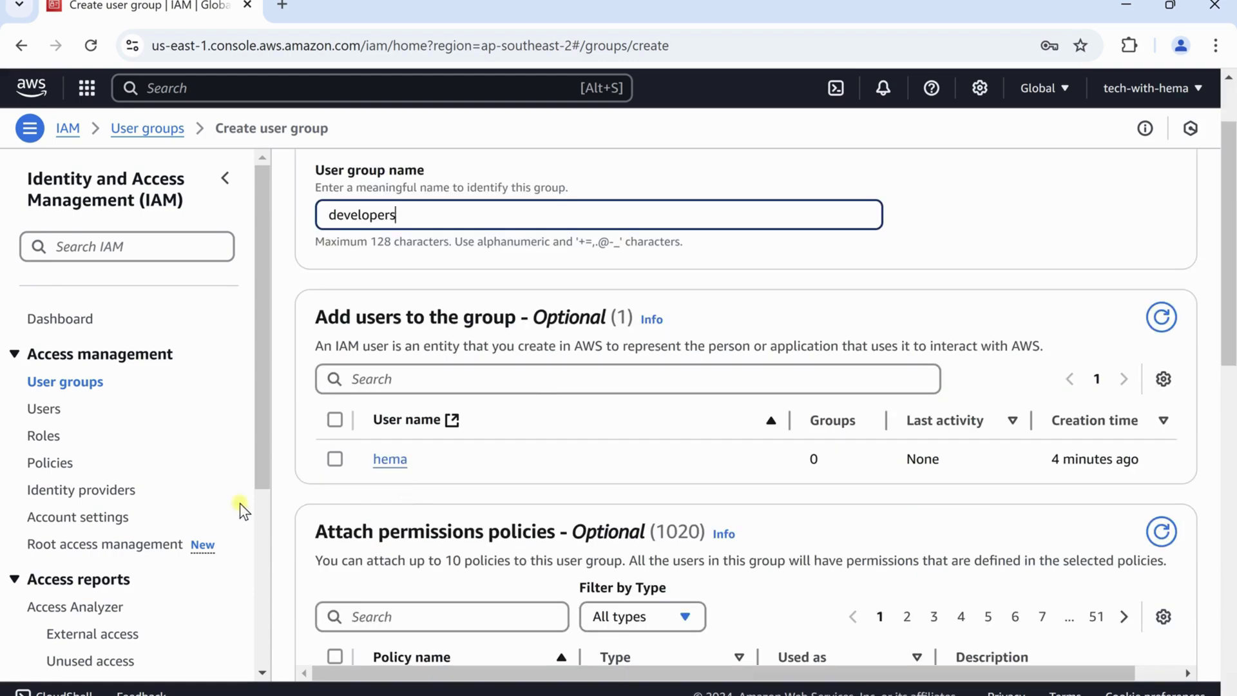
pyautogui.click(335, 458)
pyautogui.scroll(-3, 525, 475)
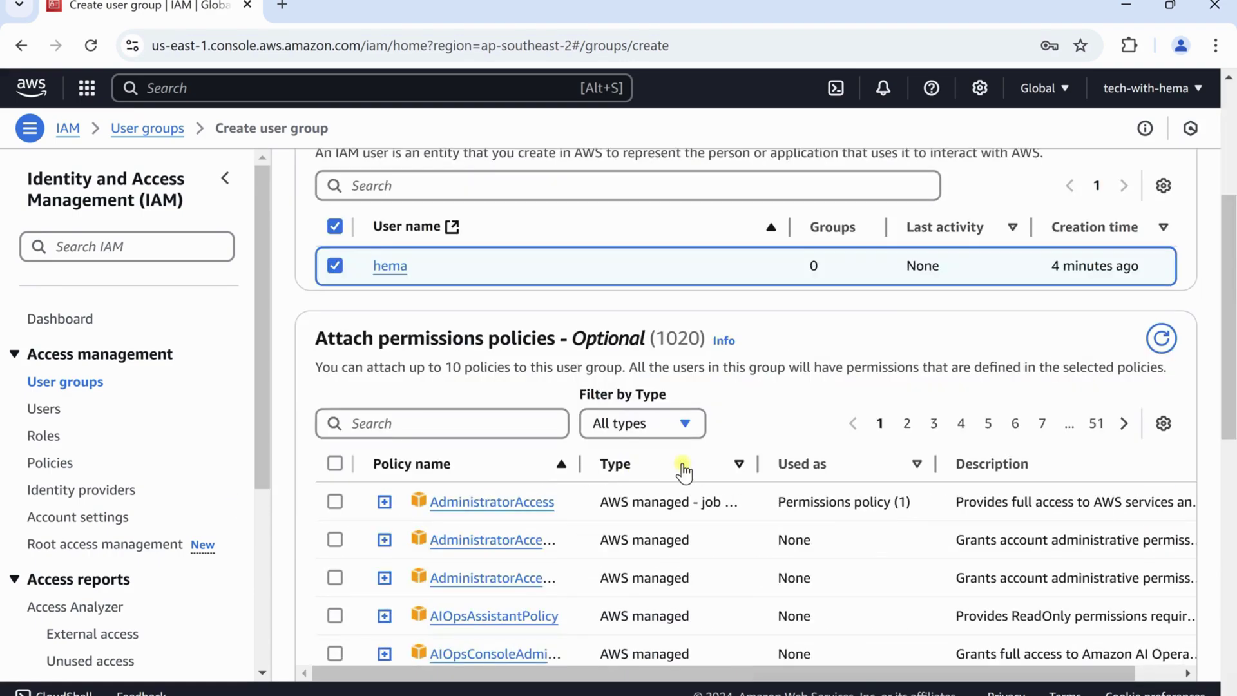
pyautogui.scroll(-1, 674, 474)
pyautogui.click(451, 327)
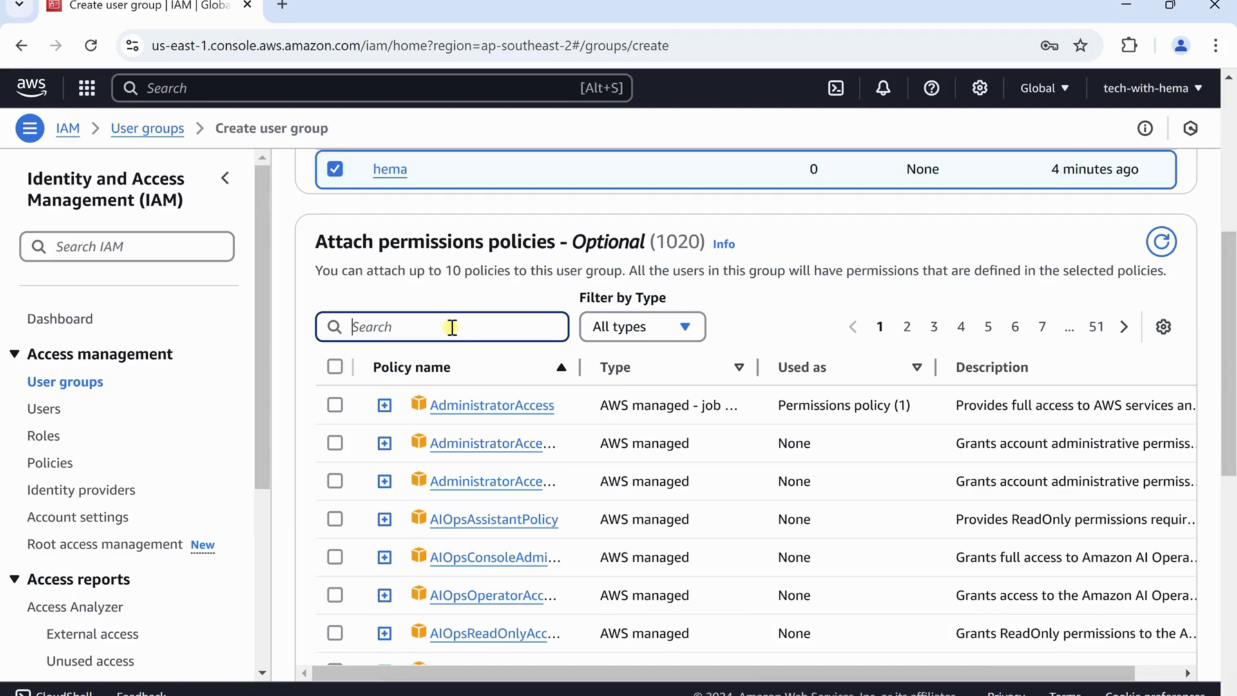
pyautogui.write('iamre')
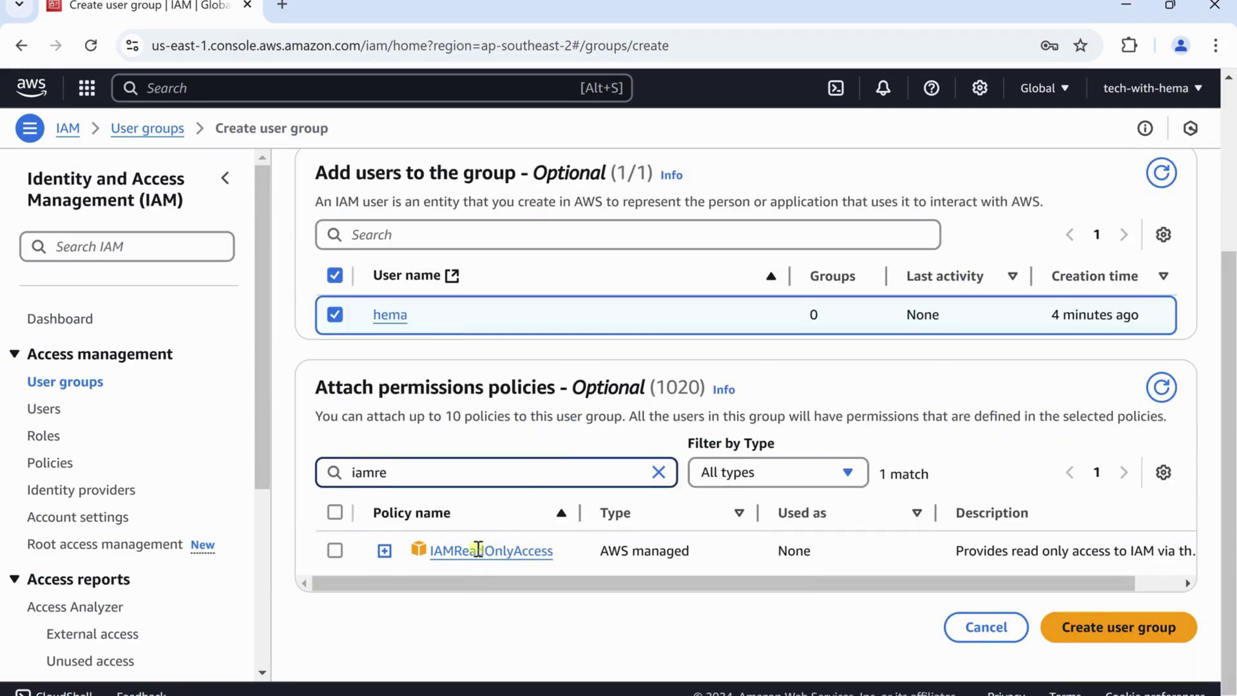
pyautogui.click(335, 550)
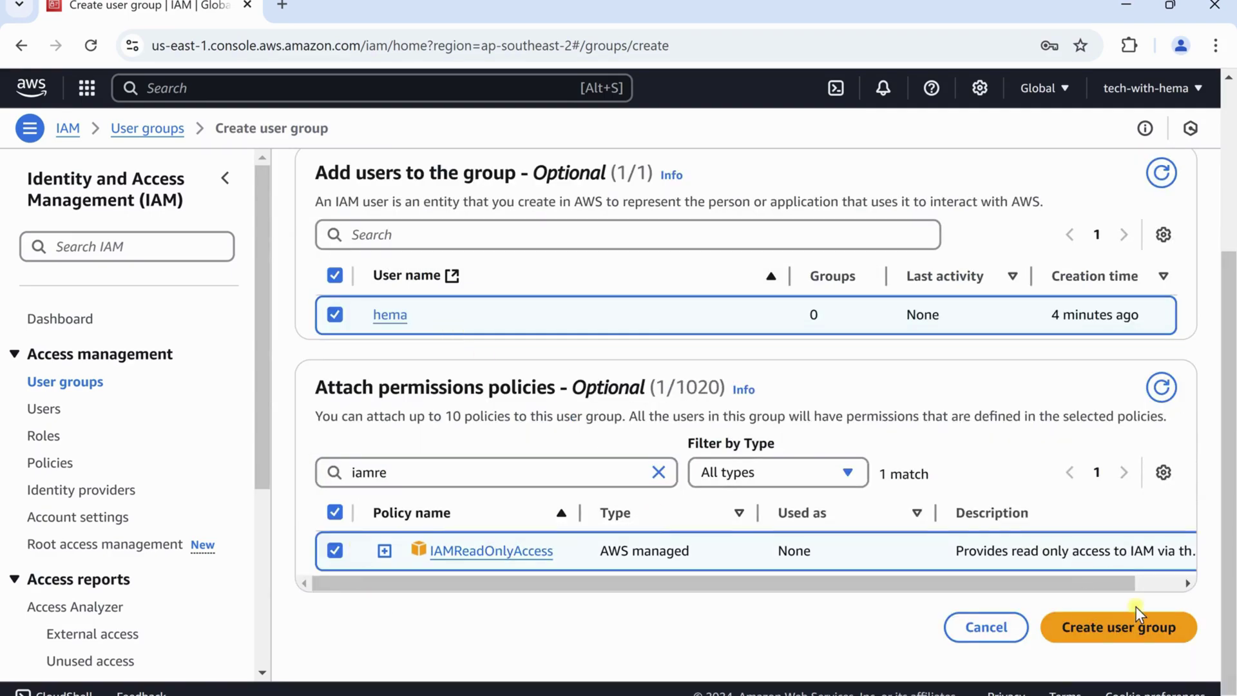
pyautogui.click(1121, 628)
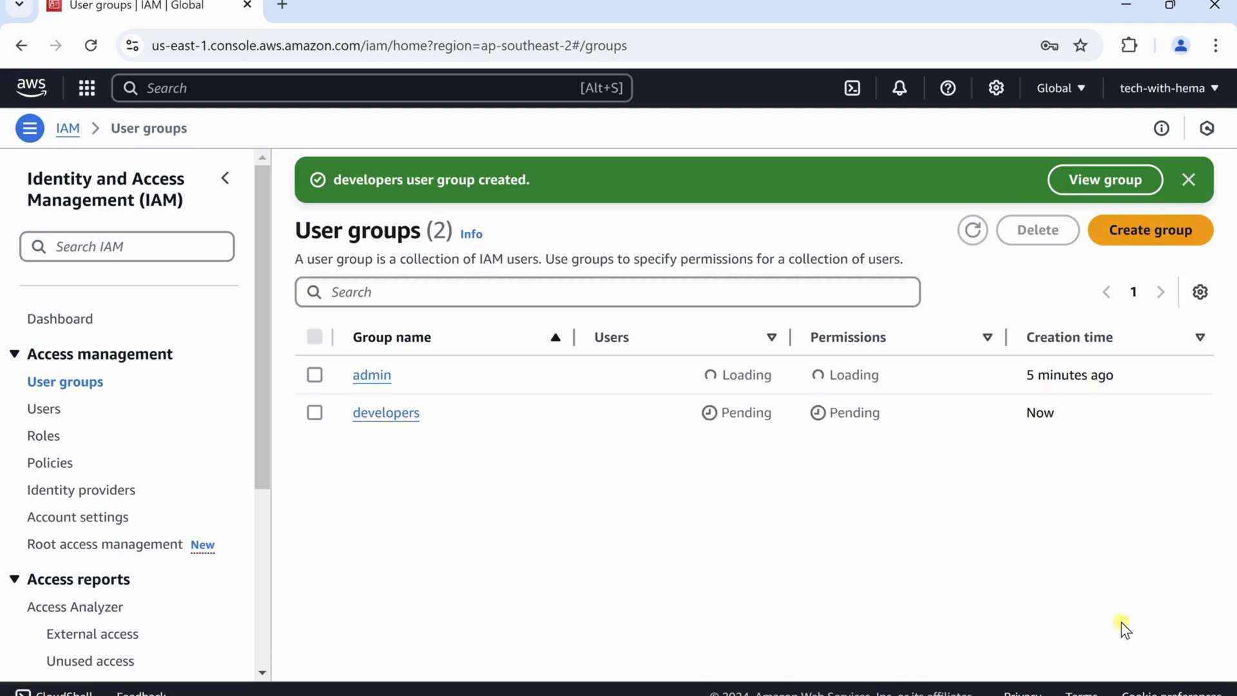
pyautogui.click(45, 412)
# Check the user's IAMReadOnlyAccess via developers, confirm the private window lists users again, and start Create user
pyautogui.click(367, 396)
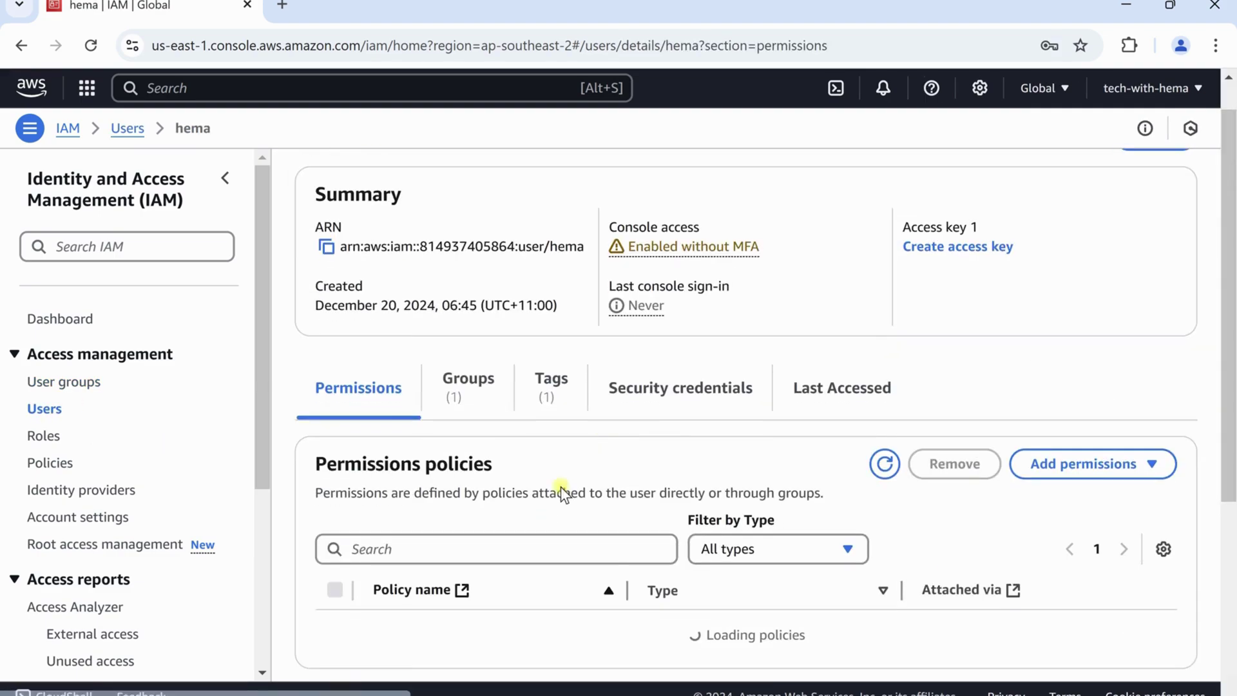
pyautogui.scroll(-1, 516, 472)
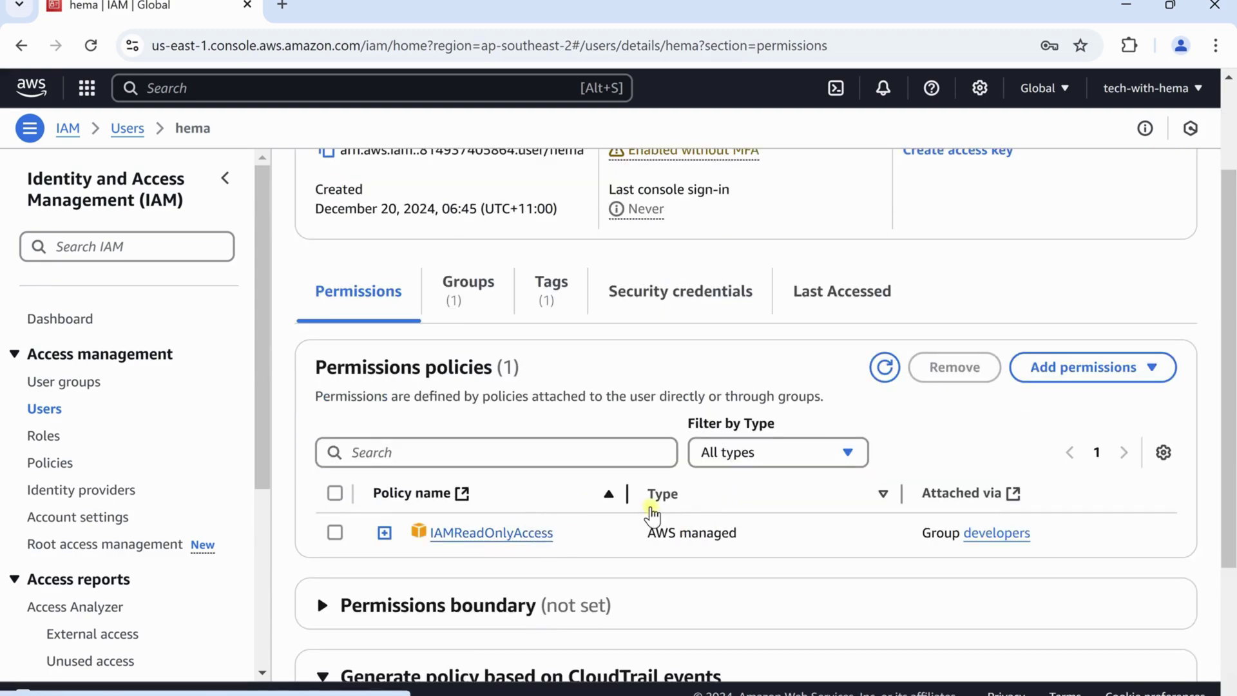
pyautogui.hotkey('alt', 'Tab')
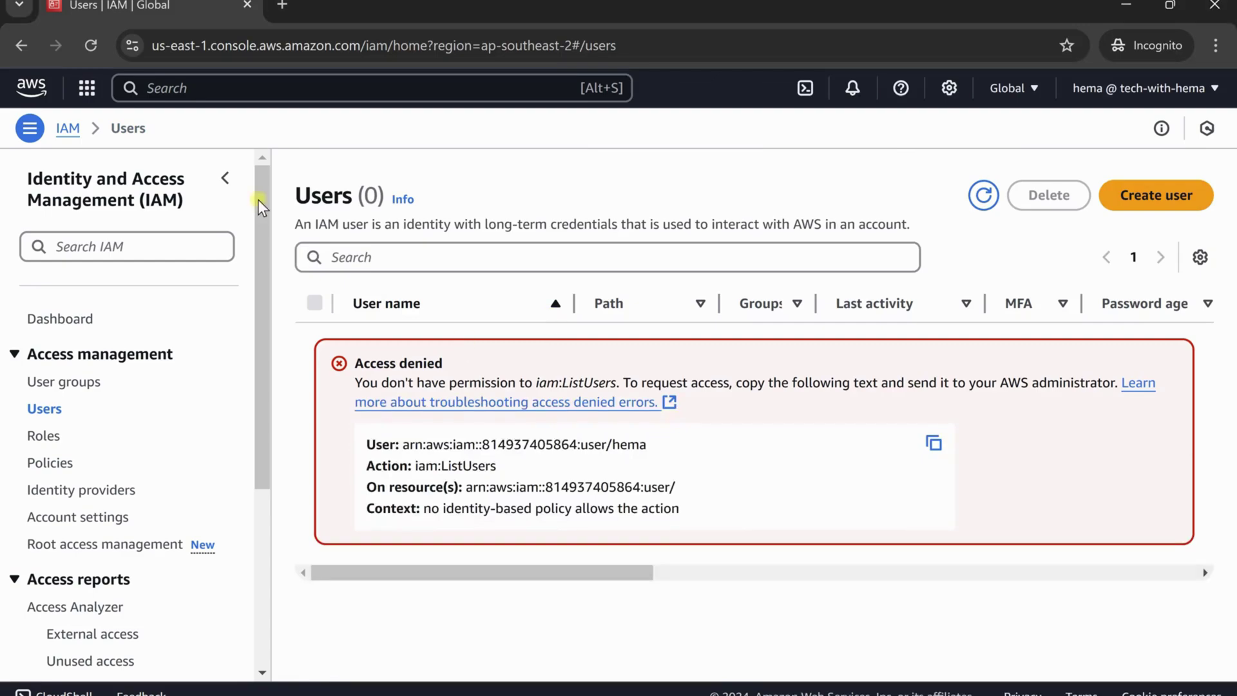
pyautogui.click(90, 44)
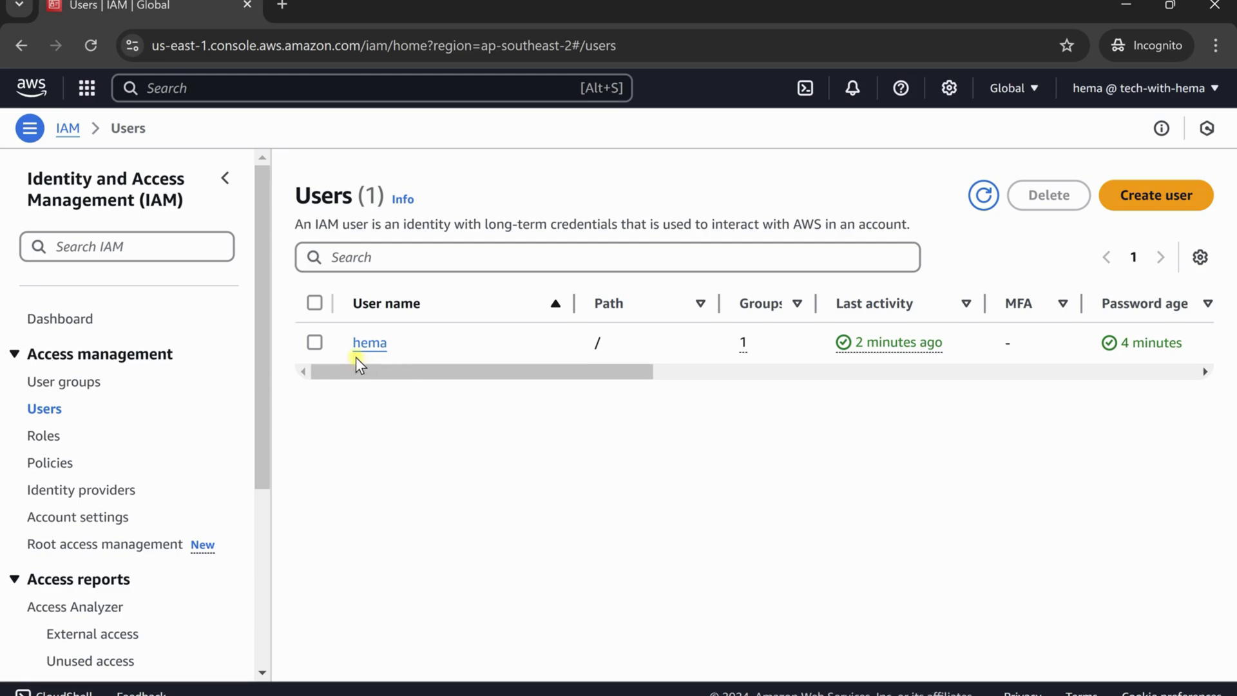
pyautogui.click(1129, 198)
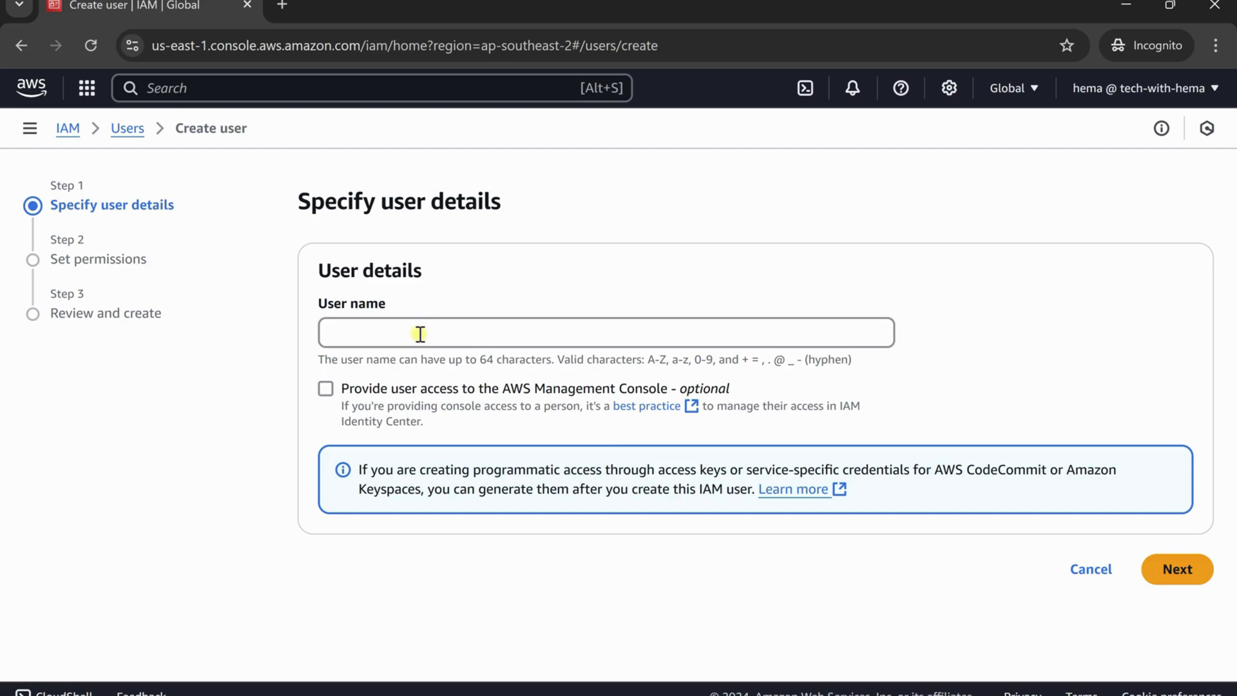
# As the IAM user, try creating a new user in the admin group and hit Access denied for iam:CreateUser
pyautogui.click(420, 334)
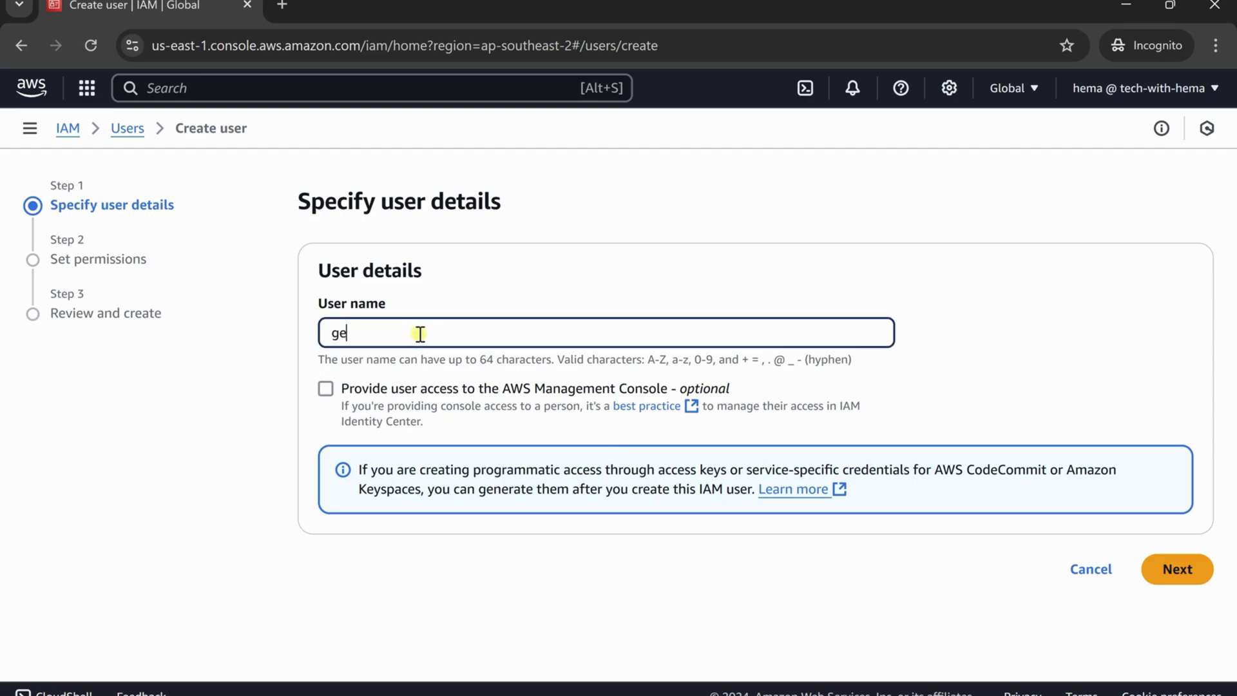
pyautogui.click(1178, 570)
pyautogui.scroll(-3, 897, 507)
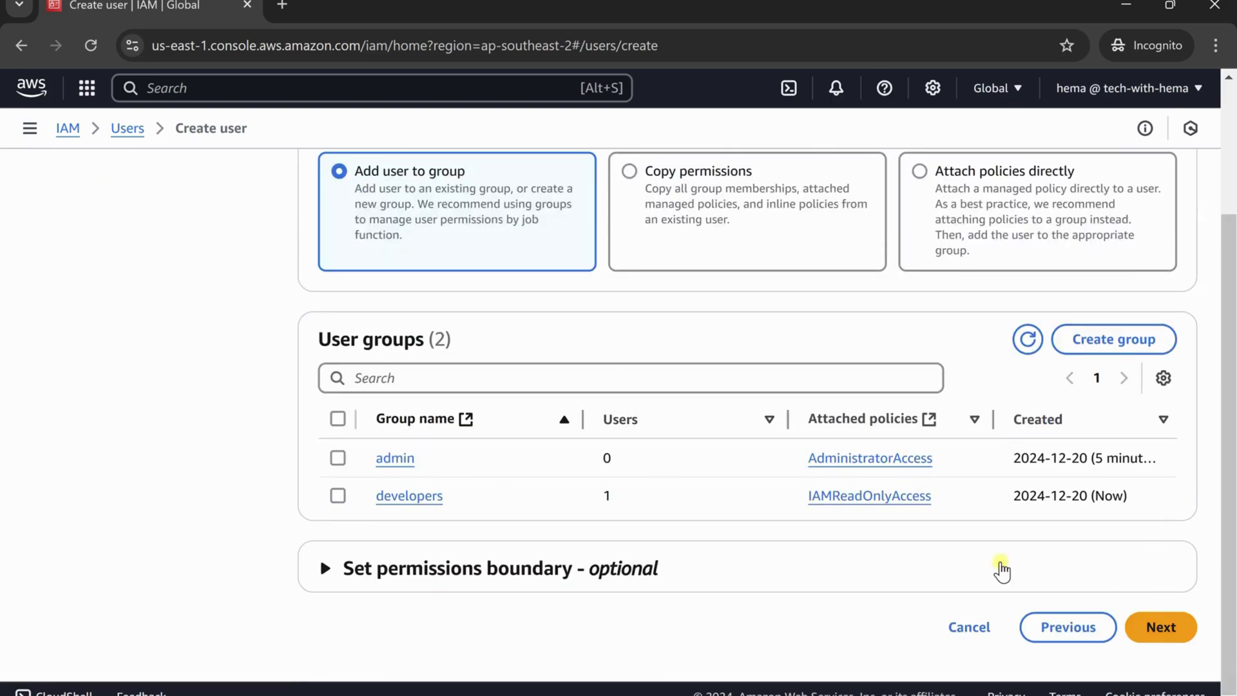
pyautogui.click(338, 458)
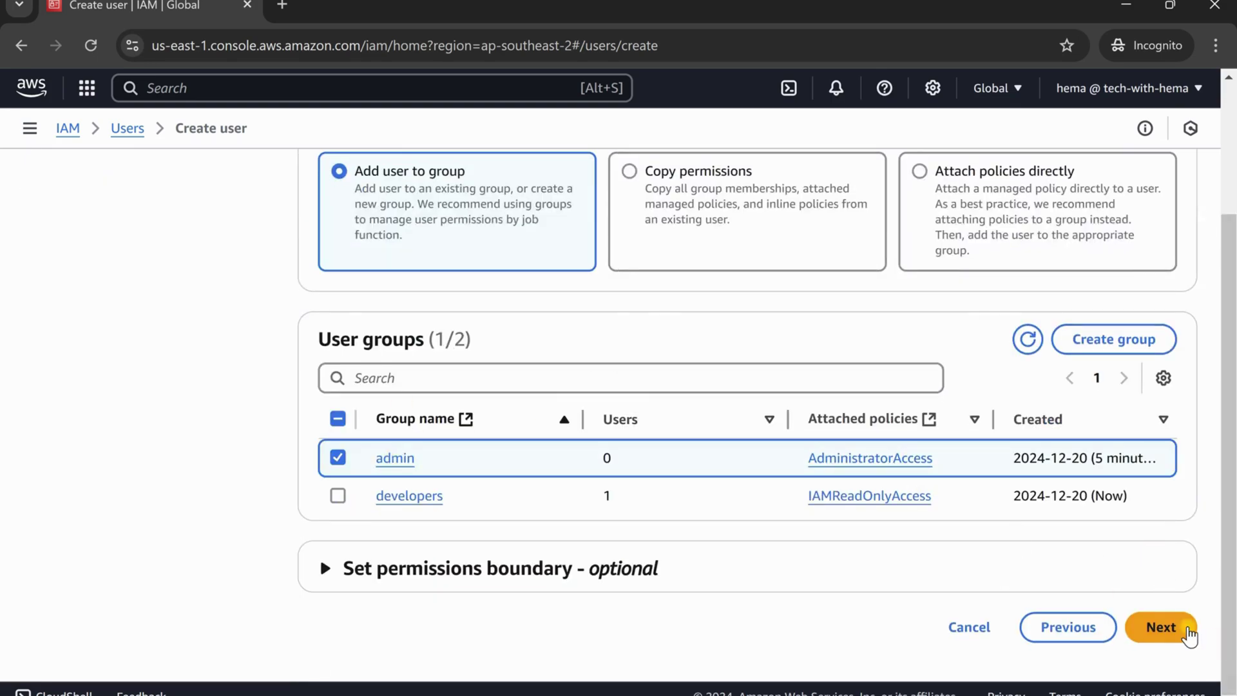
pyautogui.click(1162, 625)
pyautogui.scroll(-2, 1000, 517)
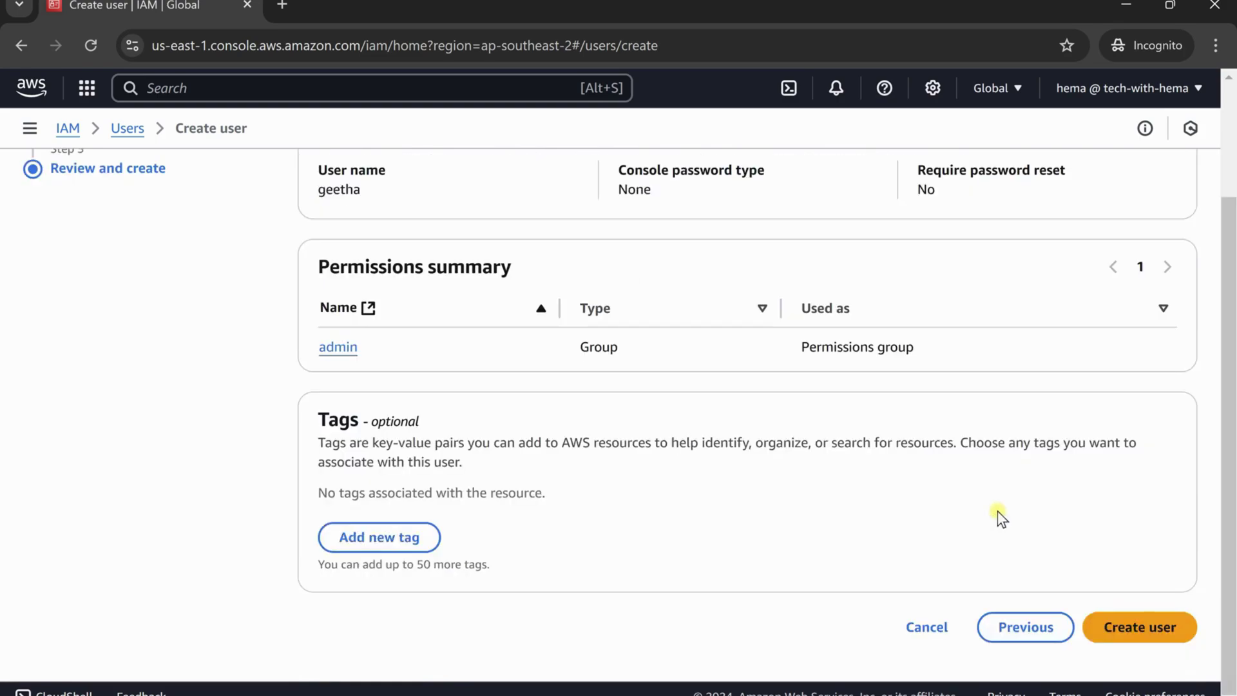
pyautogui.click(1103, 628)
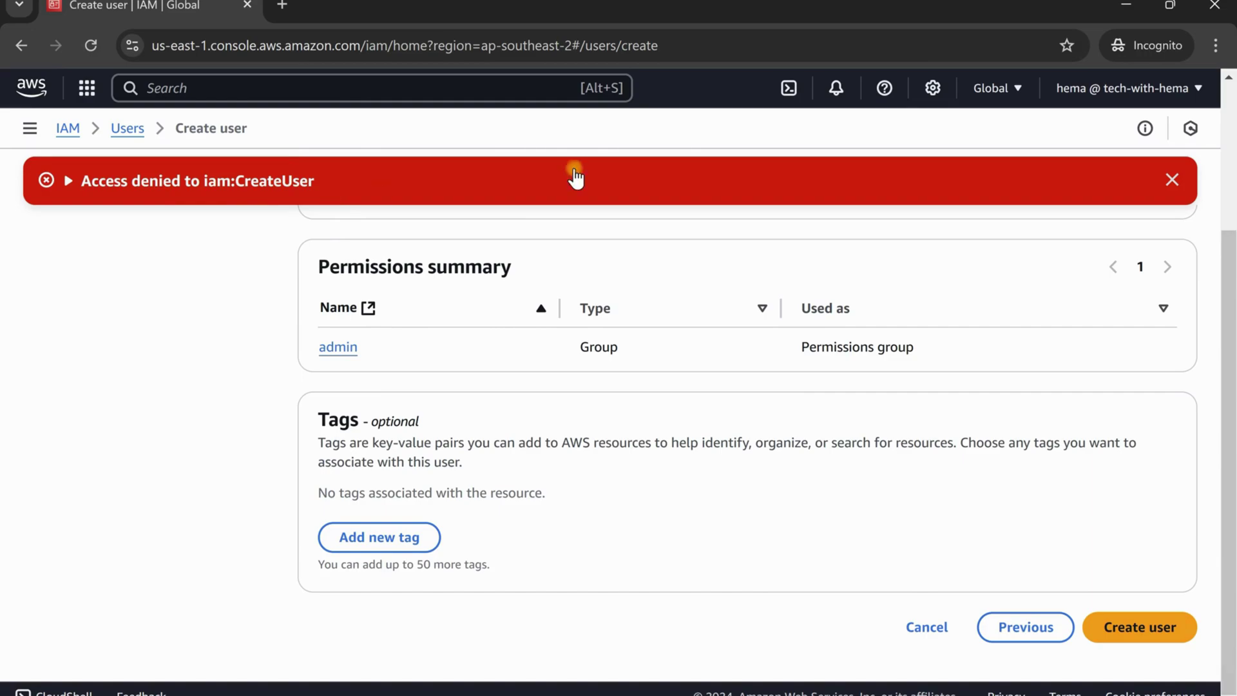
pyautogui.hotkey('alt', 'Tab')
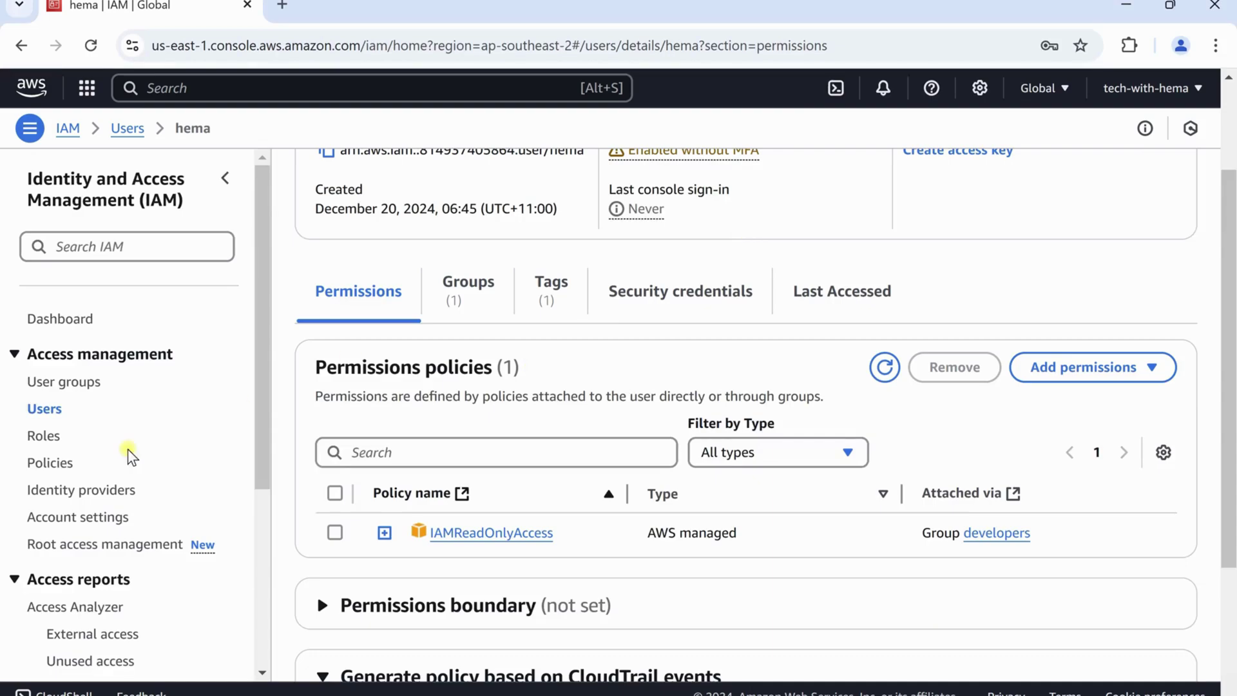
# Add the existing IAM user back into the admin group, giving it 2 groups
pyautogui.click(57, 413)
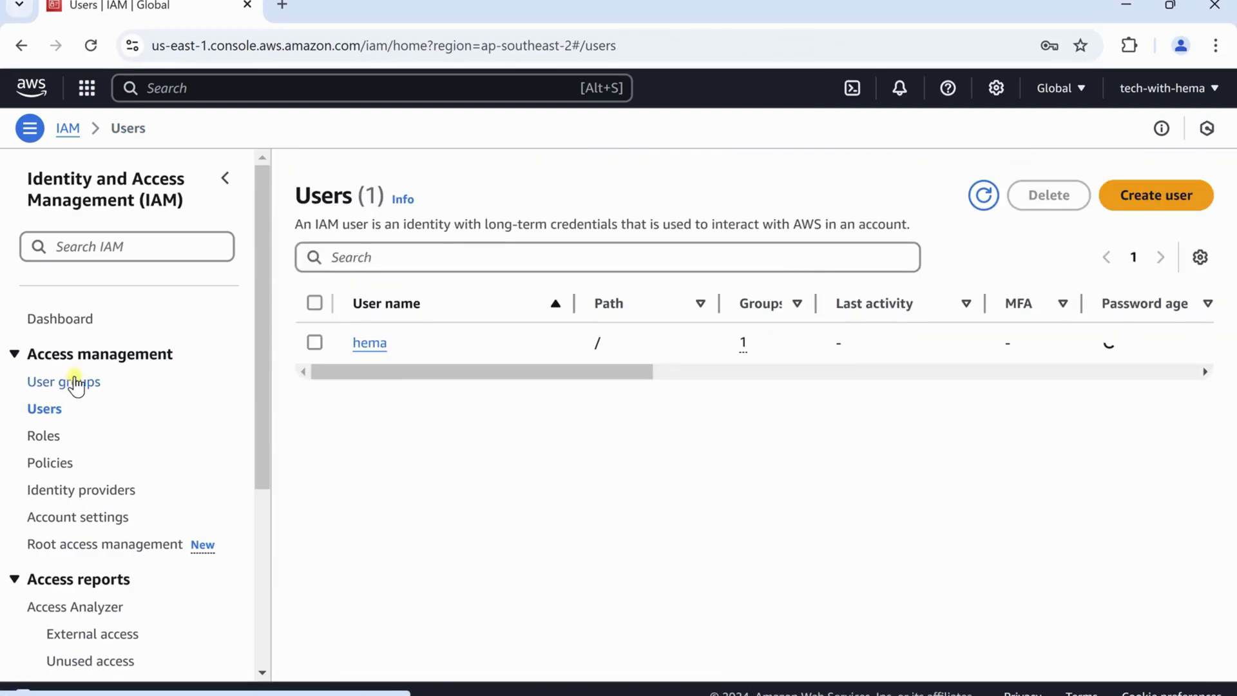
pyautogui.click(72, 382)
pyautogui.click(393, 320)
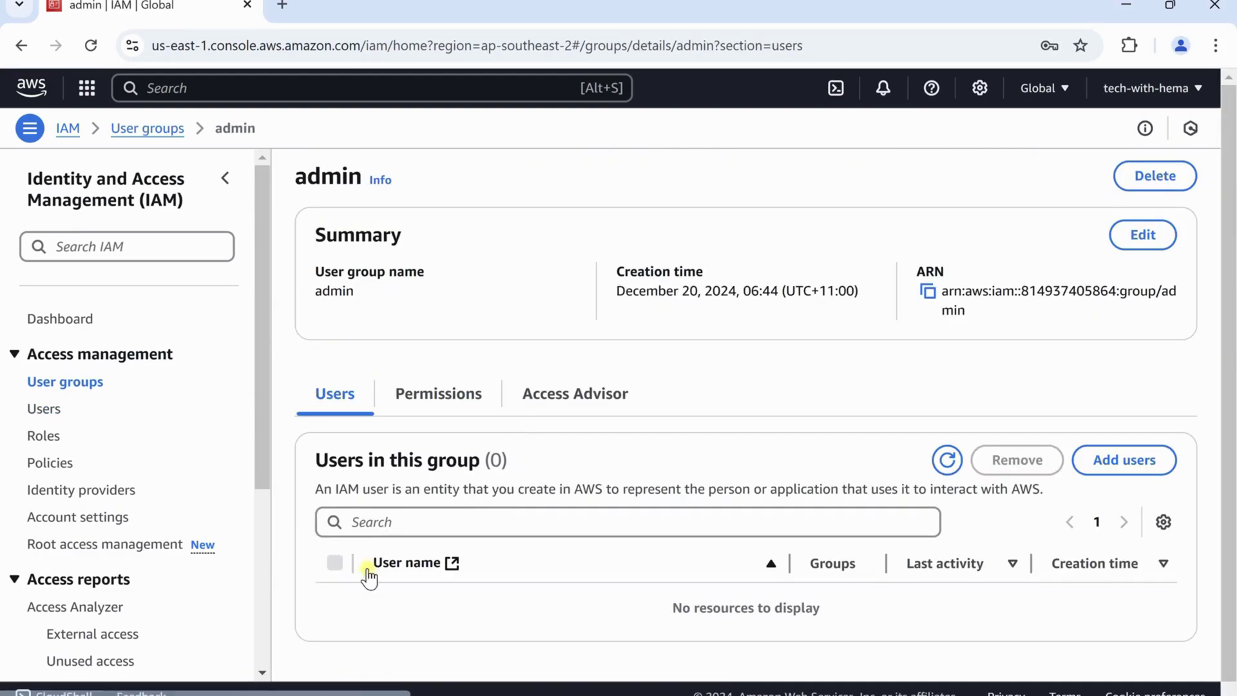
pyautogui.scroll(-1, 500, 457)
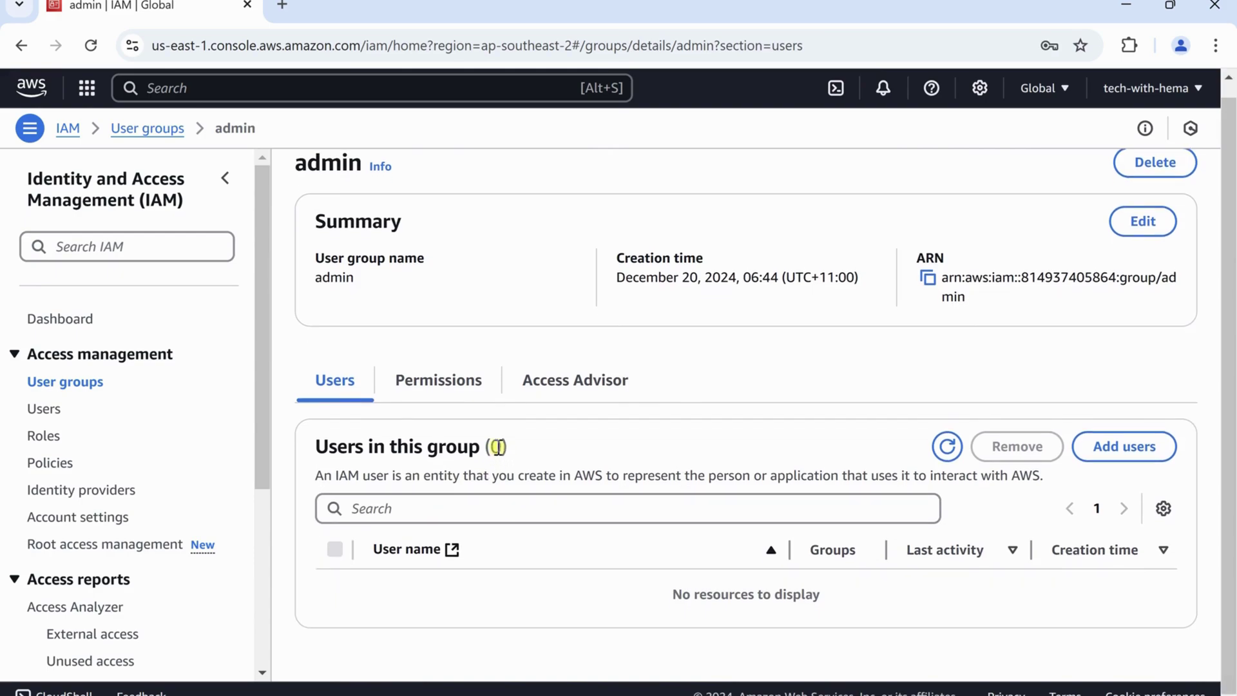
pyautogui.scroll(1, 491, 442)
pyautogui.scroll(-1, 811, 373)
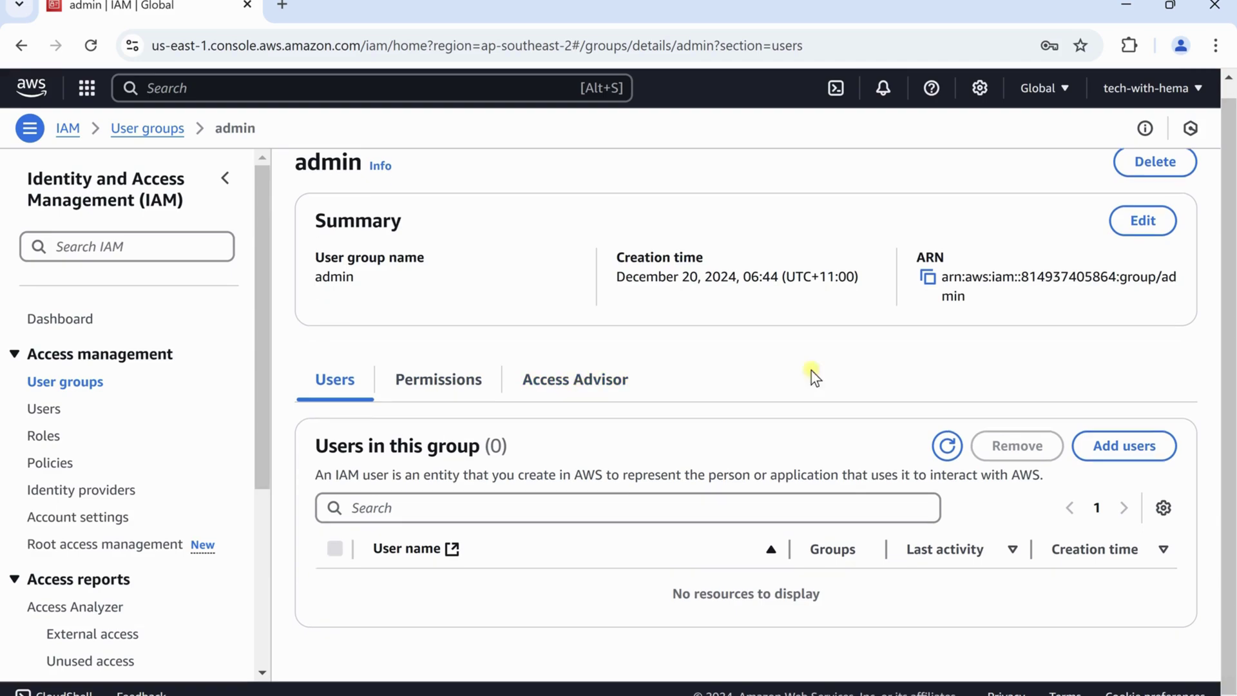
pyautogui.click(1102, 449)
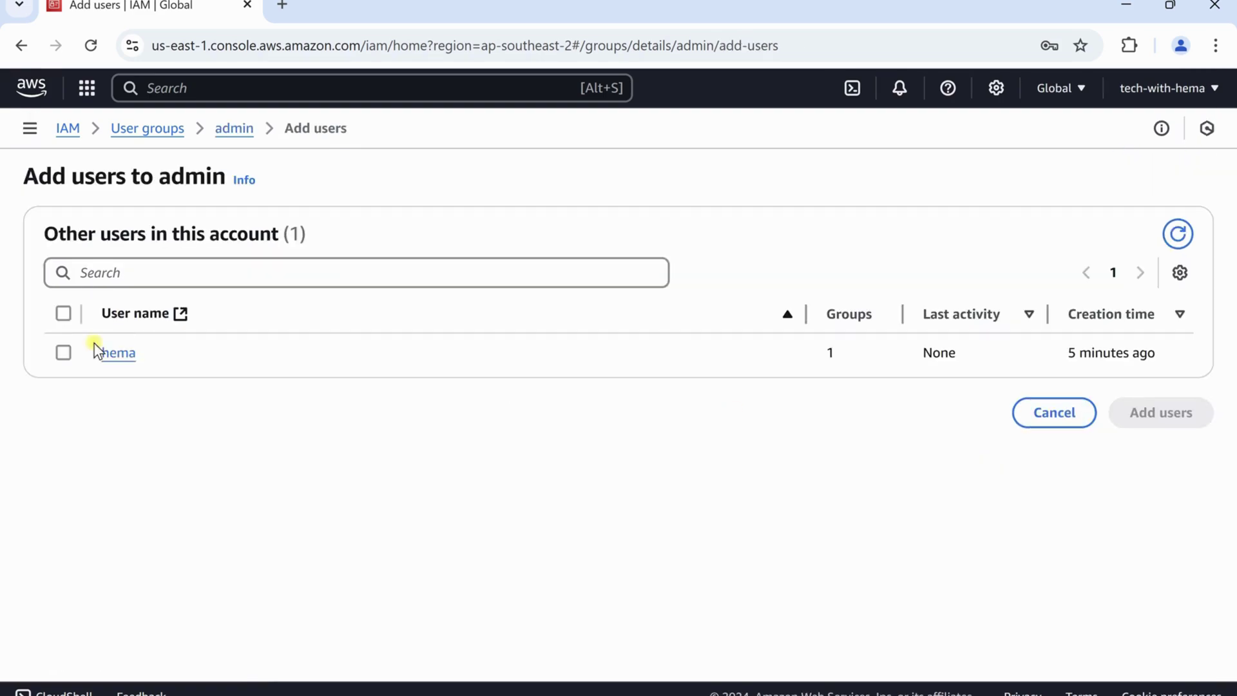
pyautogui.click(63, 352)
pyautogui.click(1164, 420)
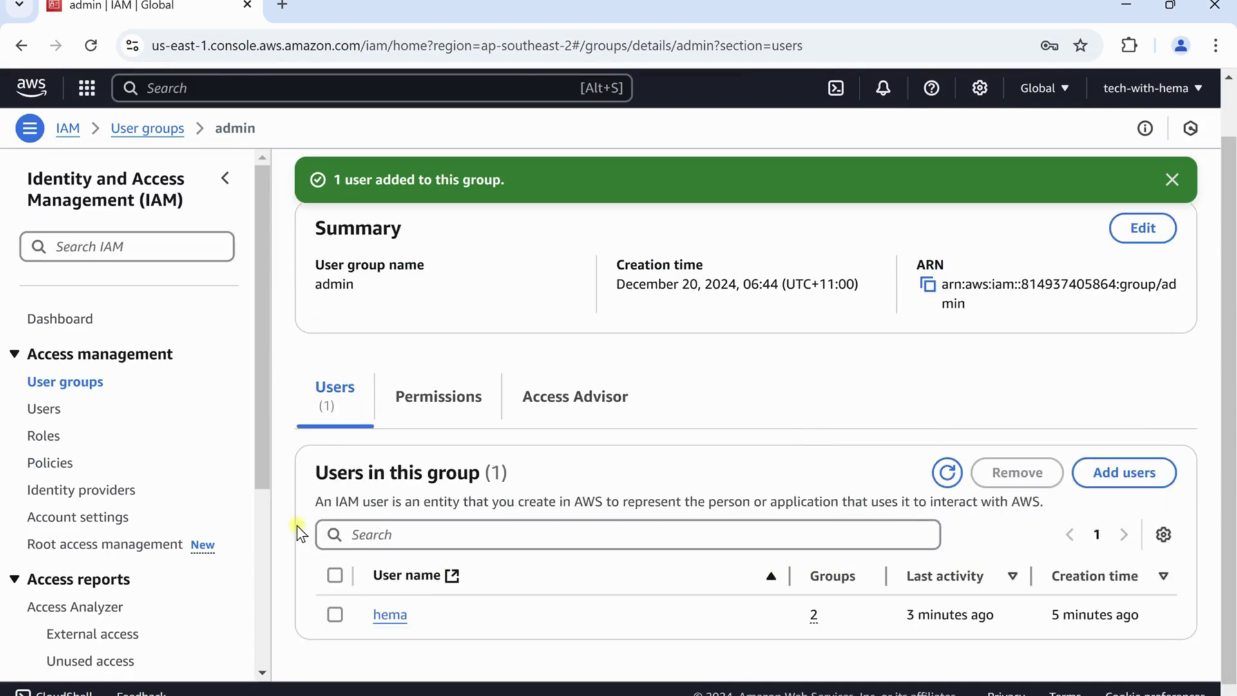
pyautogui.click(40, 415)
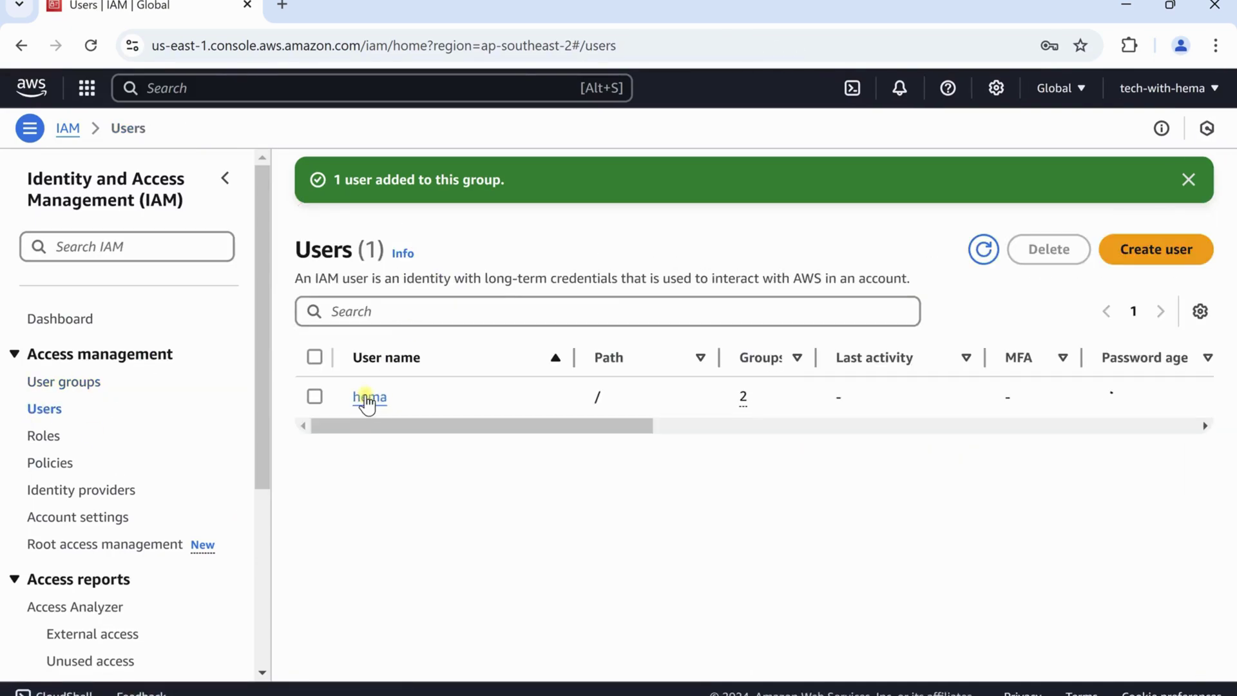
# Open the user's permissions and highlight AdministratorAccess via admin and IAMReadOnlyAccess via developers
pyautogui.click(373, 395)
pyautogui.scroll(-3, 609, 387)
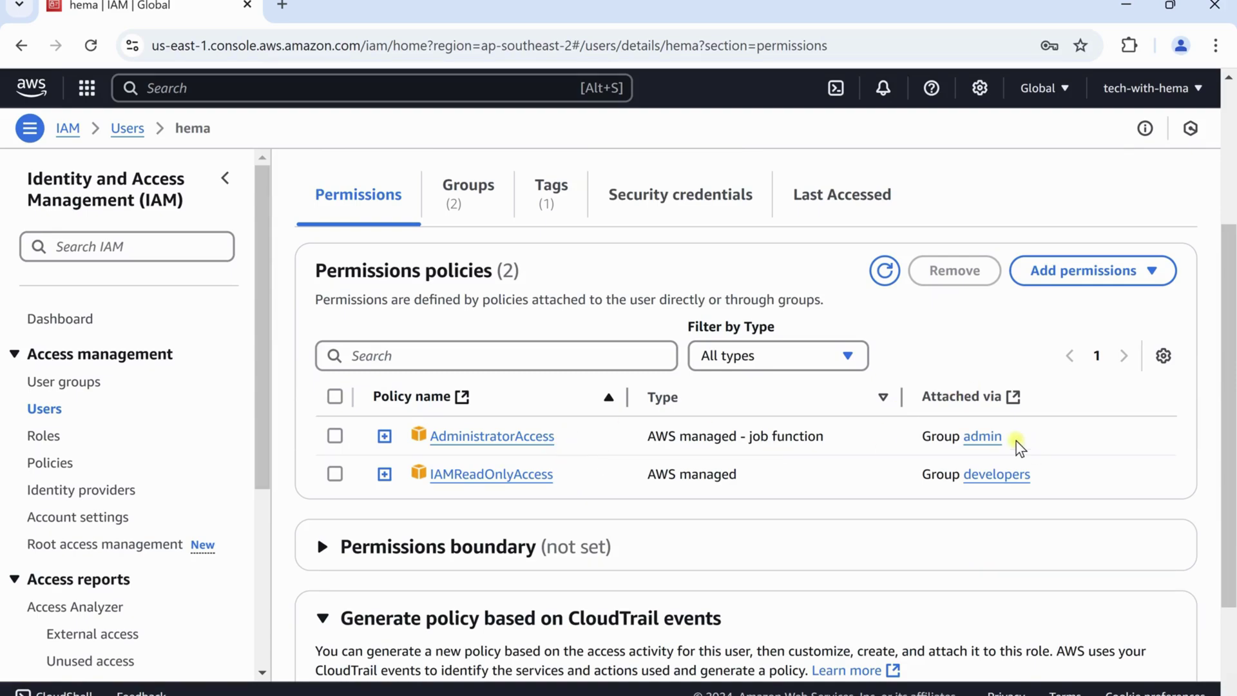
pyautogui.doubleClick(985, 428)
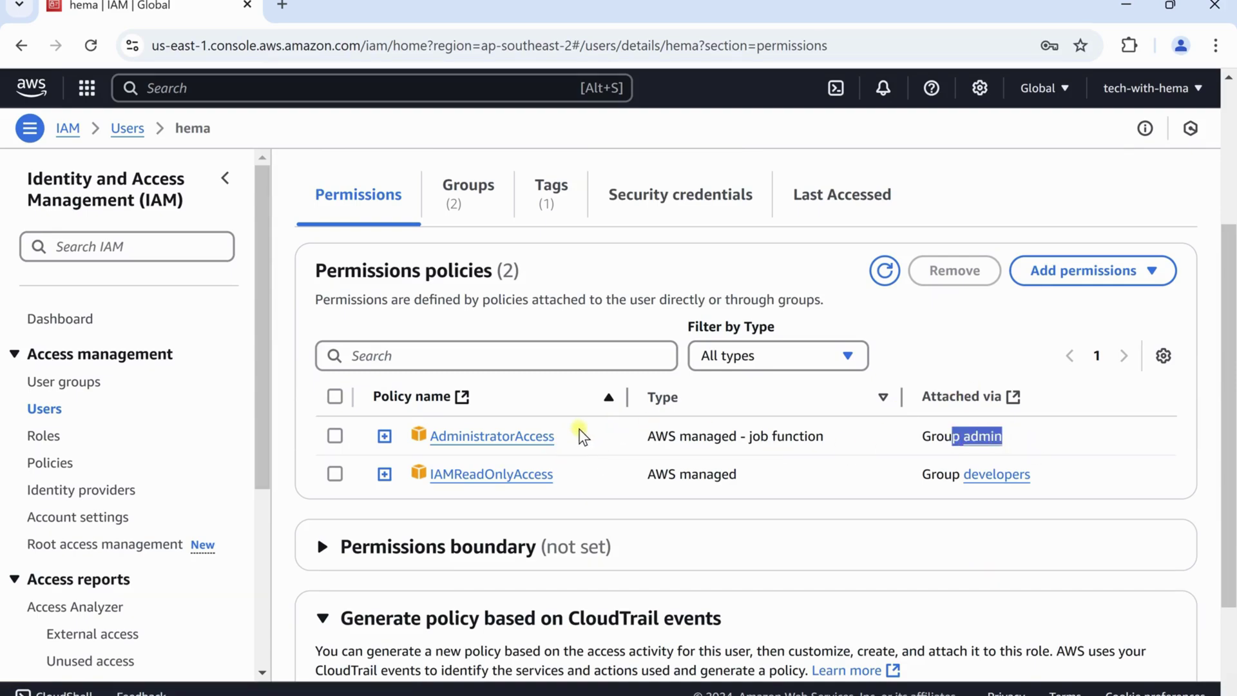
pyautogui.moveTo(566, 433); pyautogui.dragTo(412, 457)
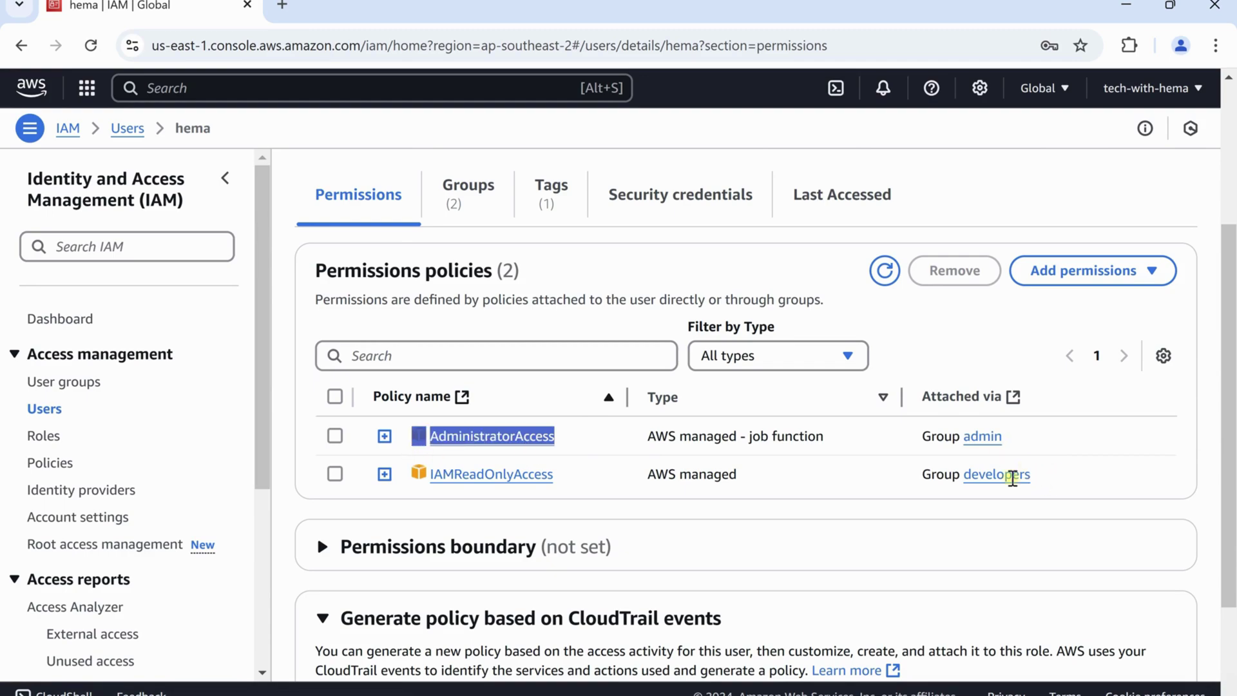
pyautogui.moveTo(1029, 476); pyautogui.dragTo(952, 490)
pyautogui.moveTo(555, 476); pyautogui.dragTo(426, 477)
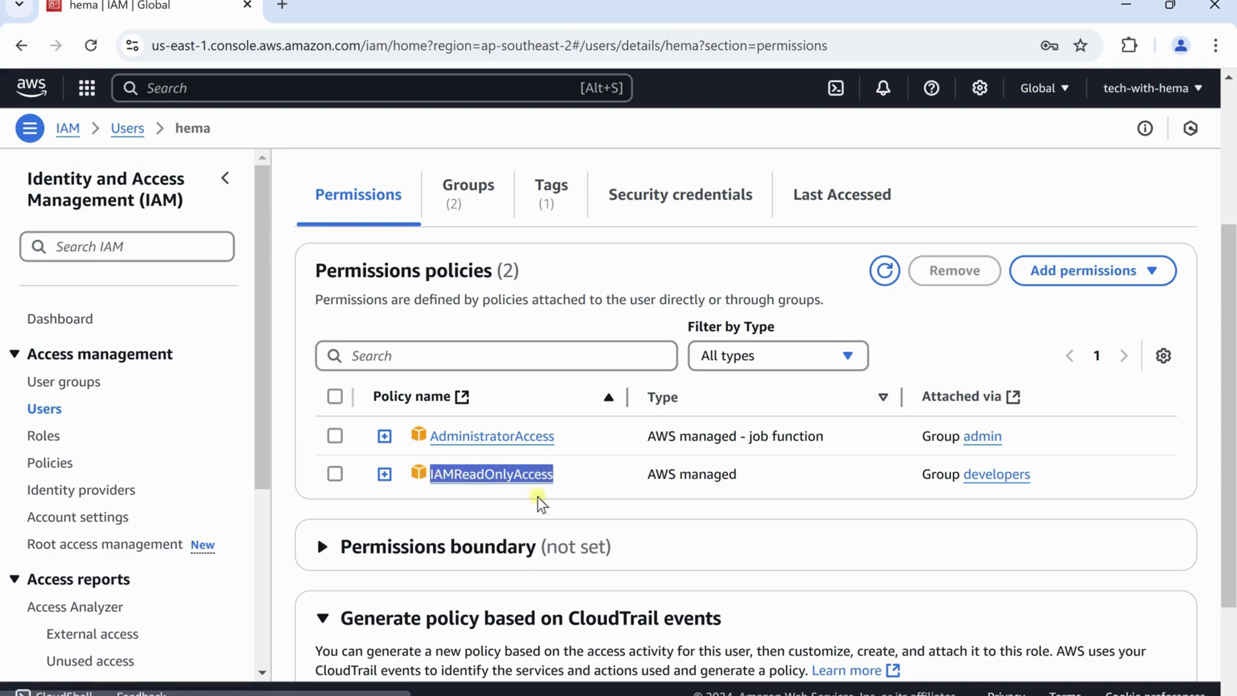
pyautogui.click(587, 510)
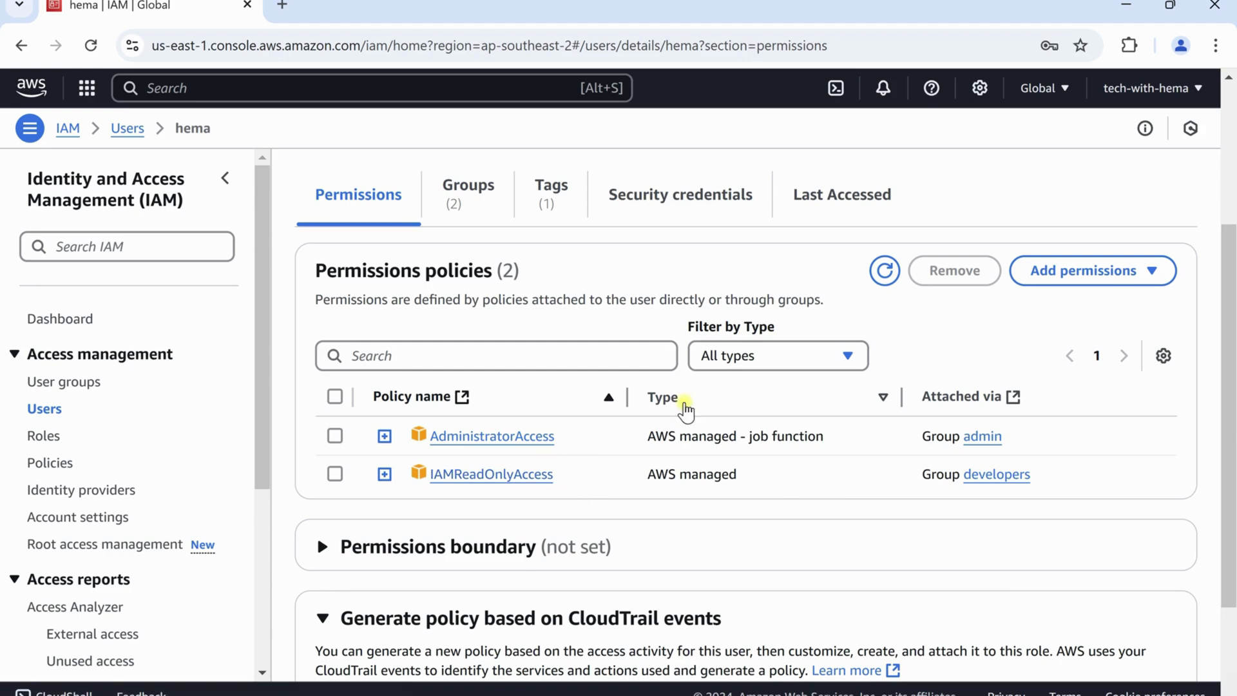
# Open the Add permissions dropdown on the user's details page
pyautogui.scroll(3, 818, 430)
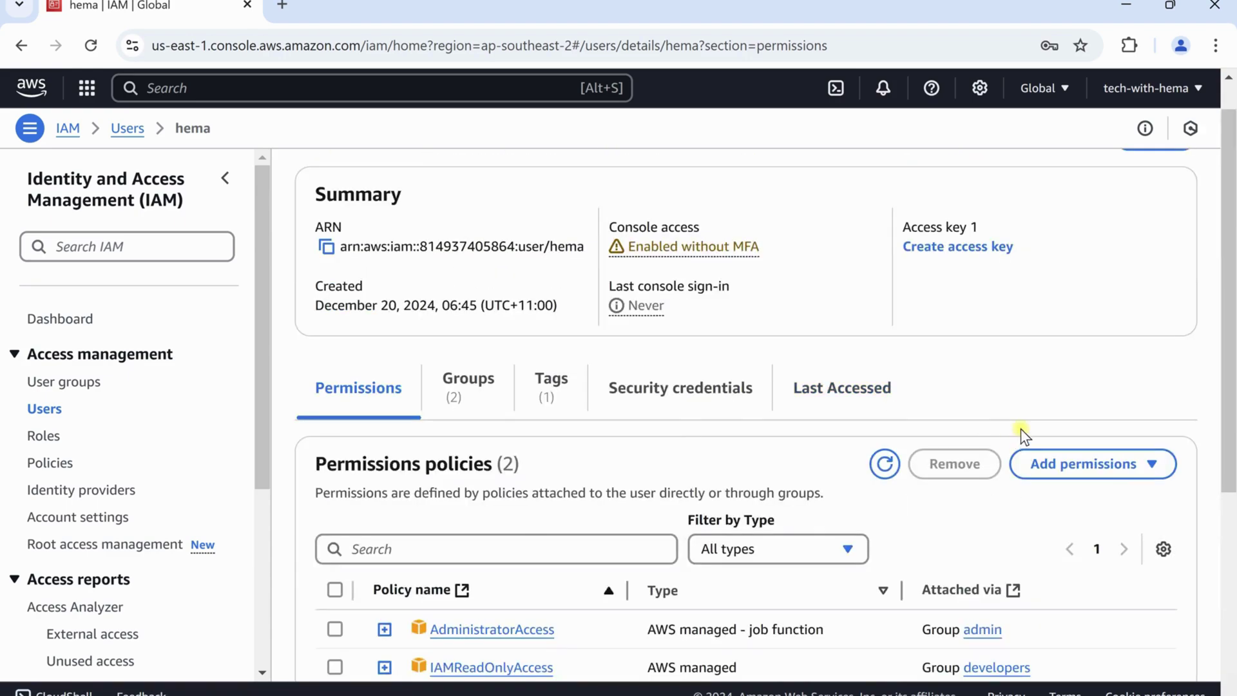
pyautogui.scroll(-2, 1021, 434)
pyautogui.click(1157, 377)
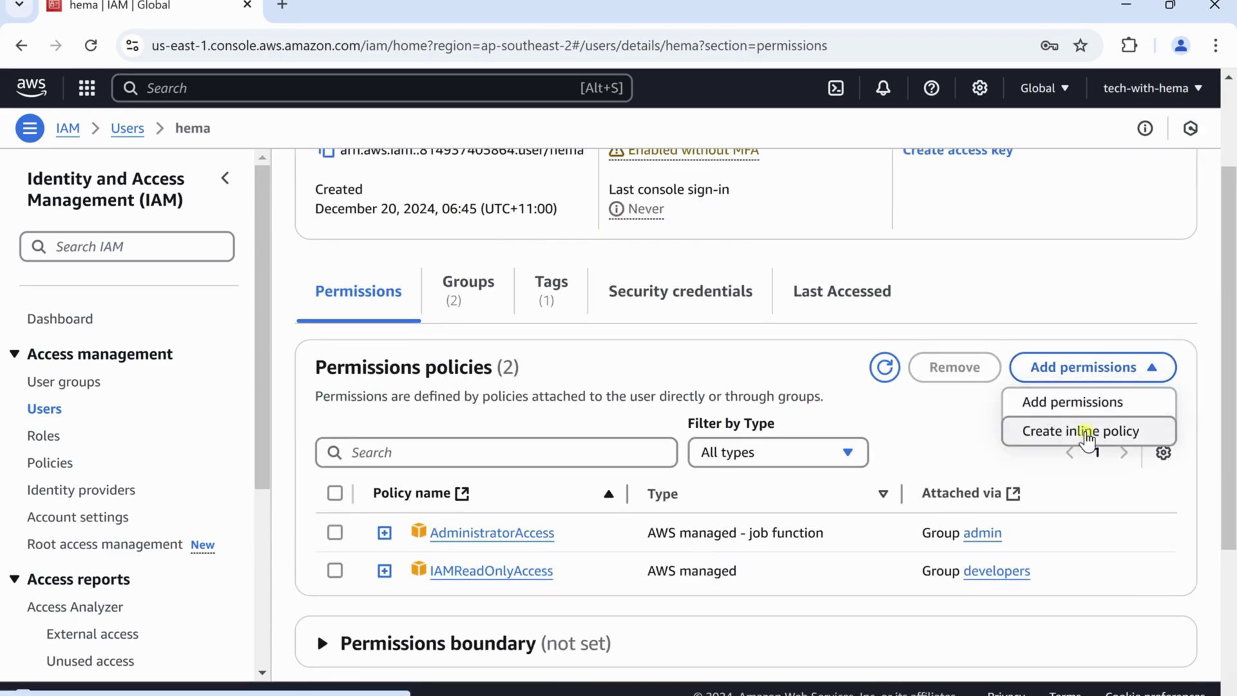
# Start an inline policy for the user with IAM as the service and expand List actions
pyautogui.click(1064, 433)
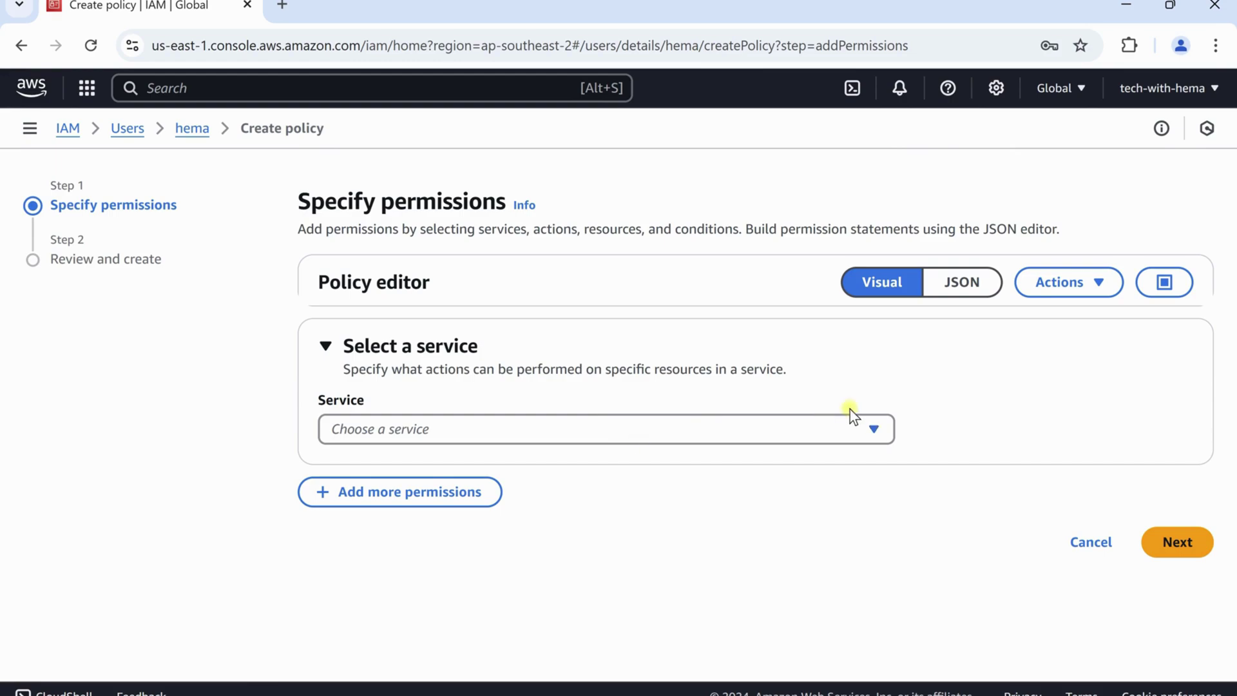
pyautogui.click(872, 427)
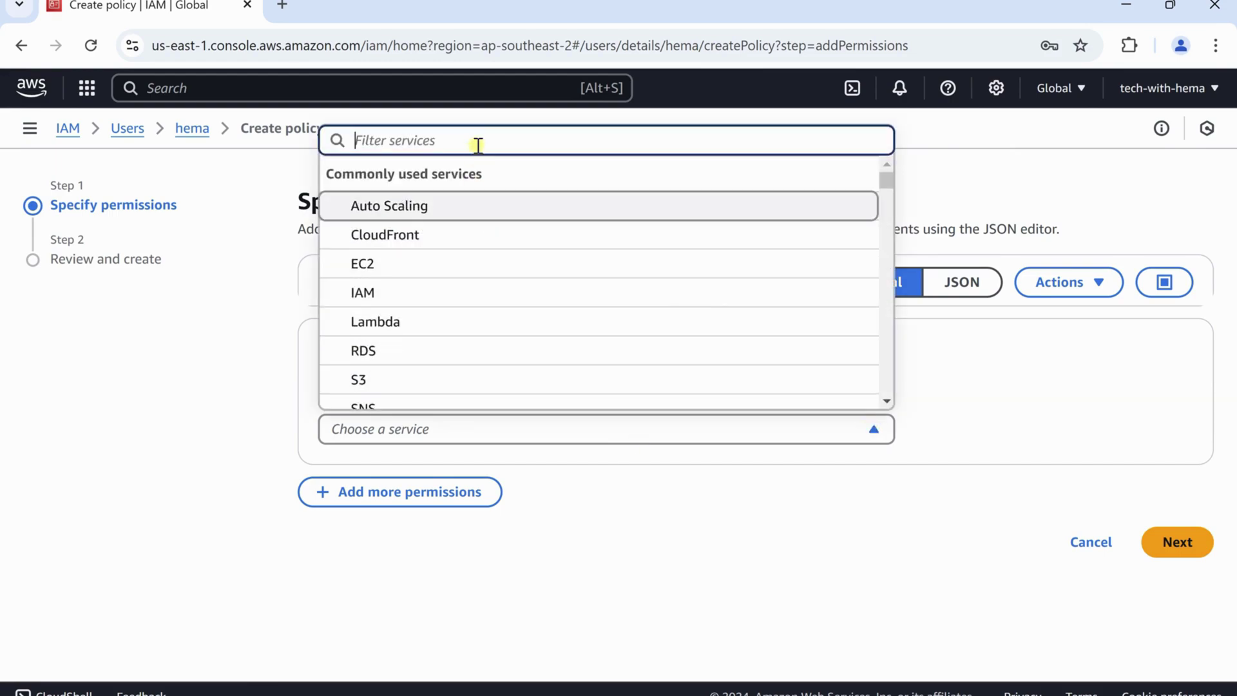
pyautogui.write('iam')
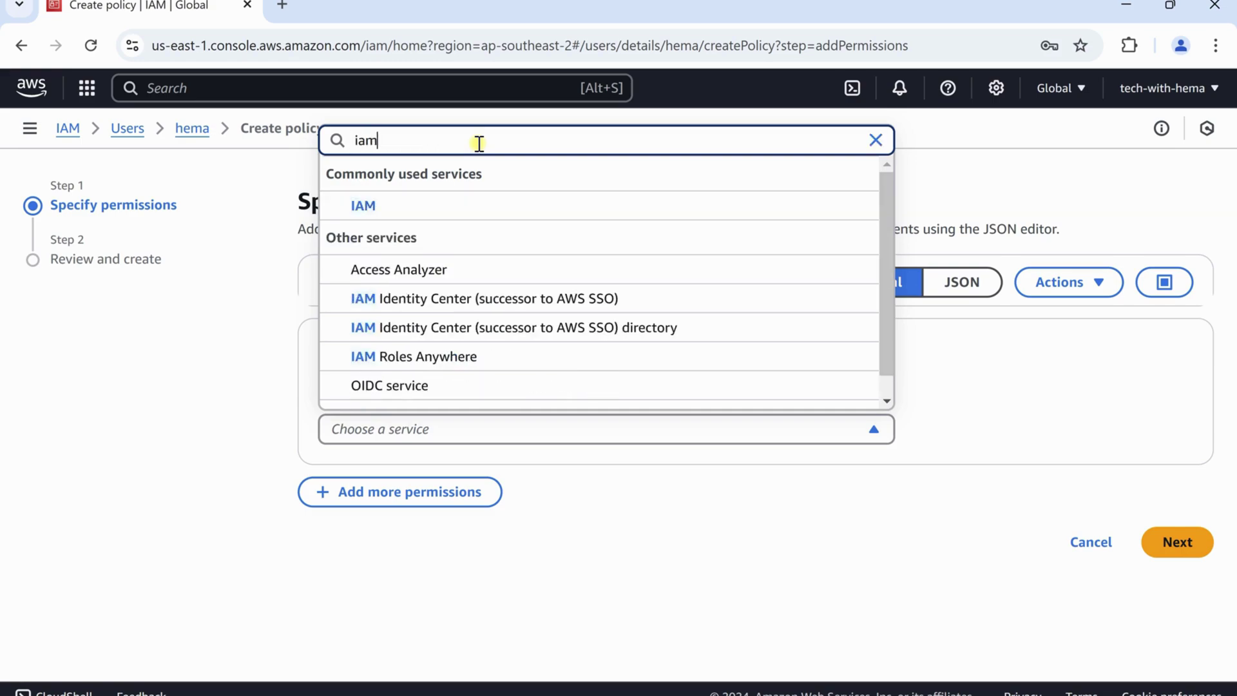
pyautogui.click(381, 207)
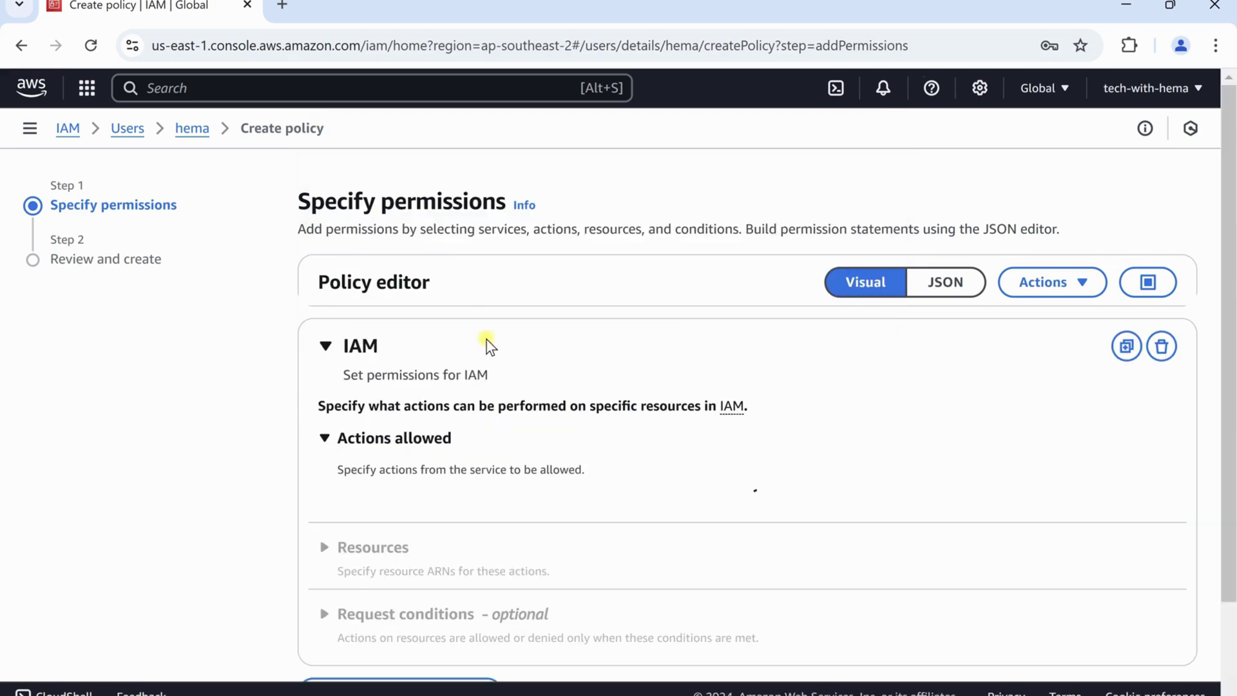
pyautogui.scroll(-3, 496, 342)
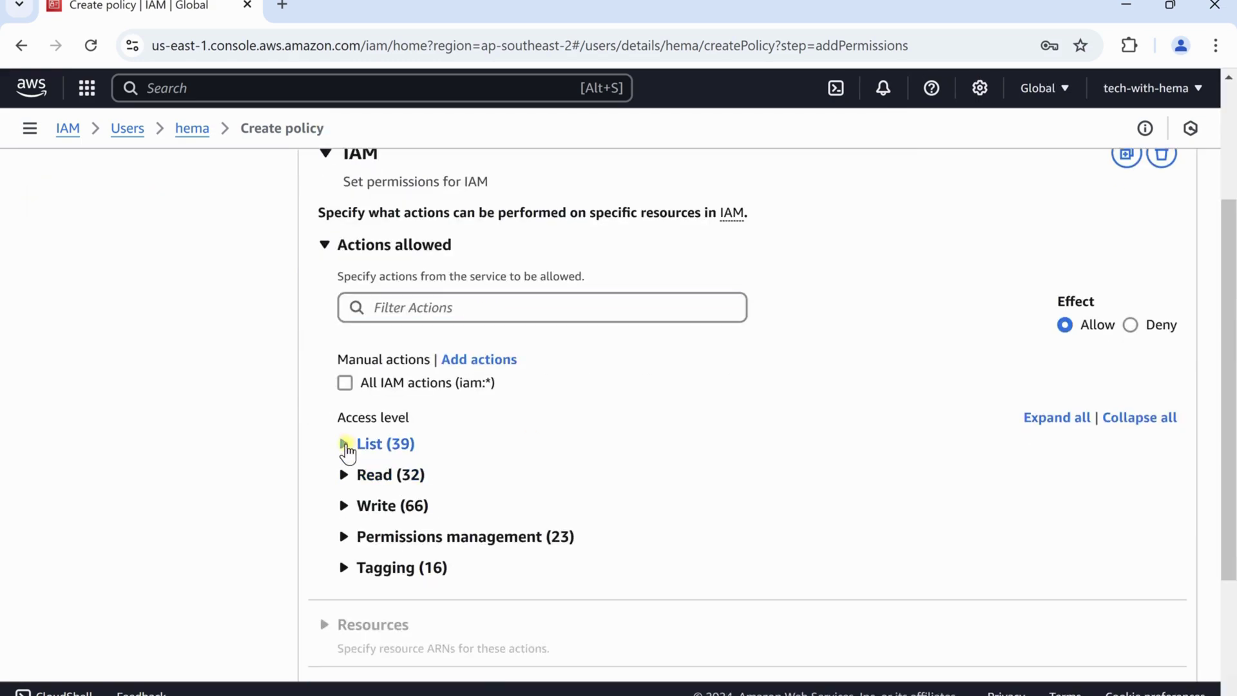
pyautogui.click(345, 443)
# Allow ListRoles, ListRolePolicies and ListUsers on all resources and proceed to review
pyautogui.scroll(-3, 580, 455)
pyautogui.scroll(-2, 641, 433)
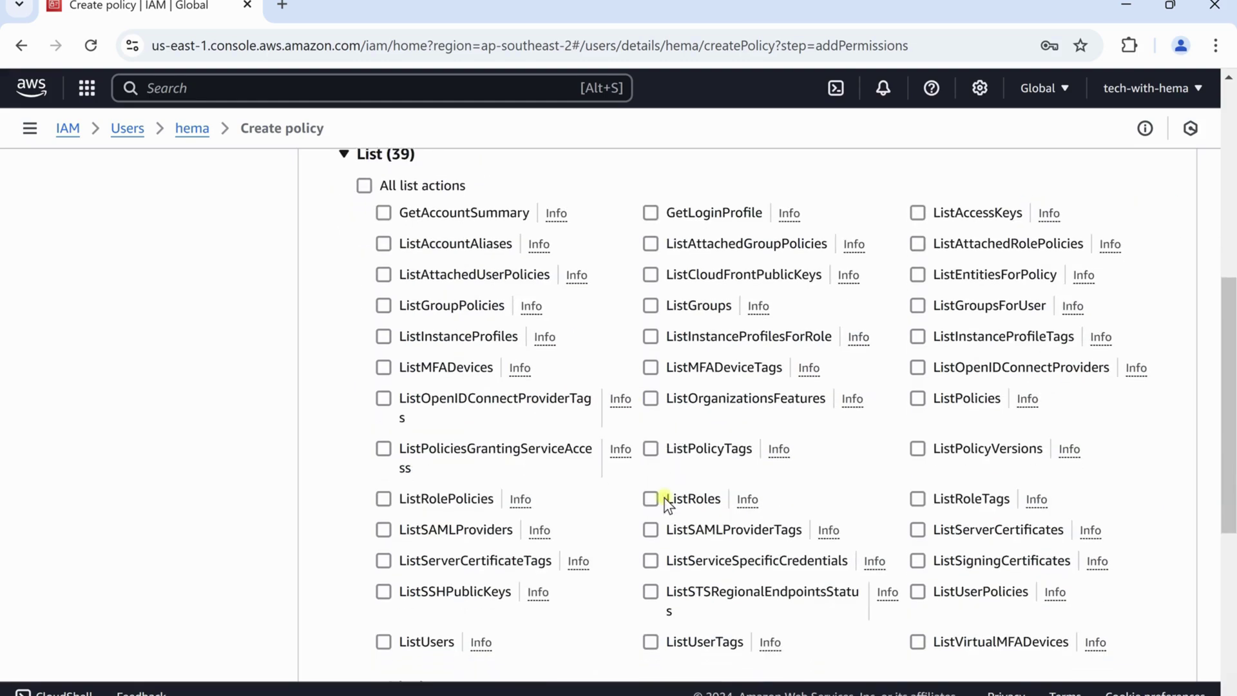
pyautogui.click(651, 499)
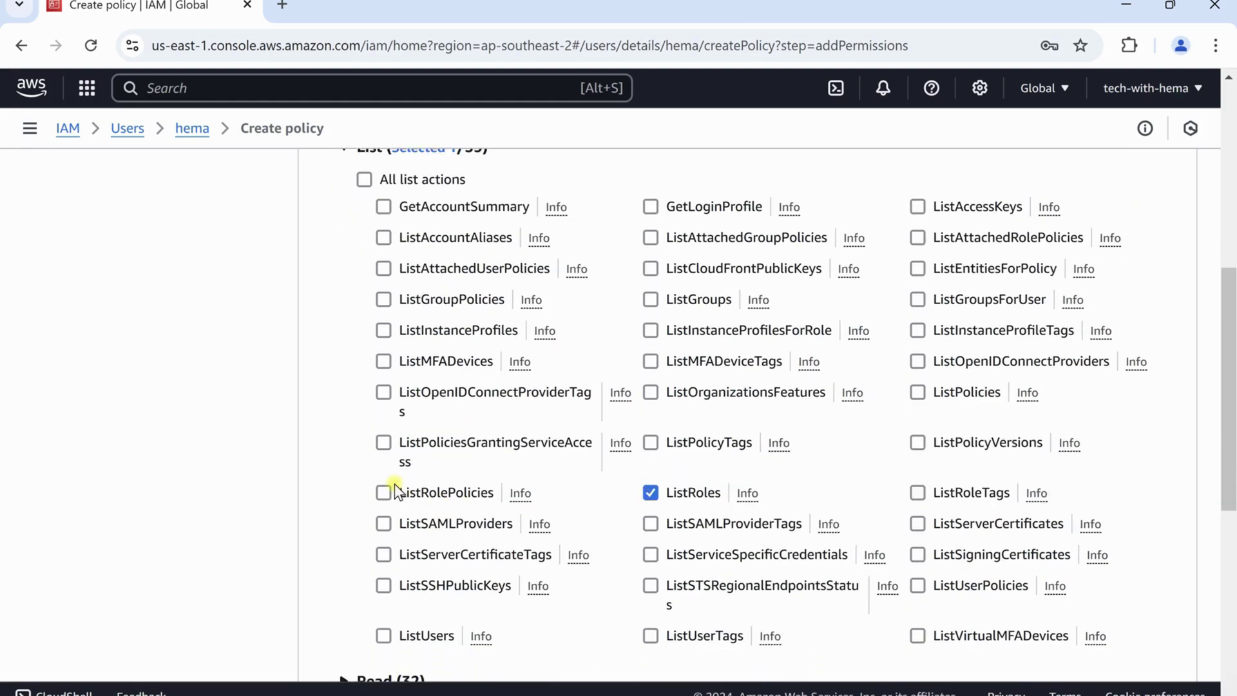
pyautogui.click(490, 499)
pyautogui.scroll(-3, 519, 500)
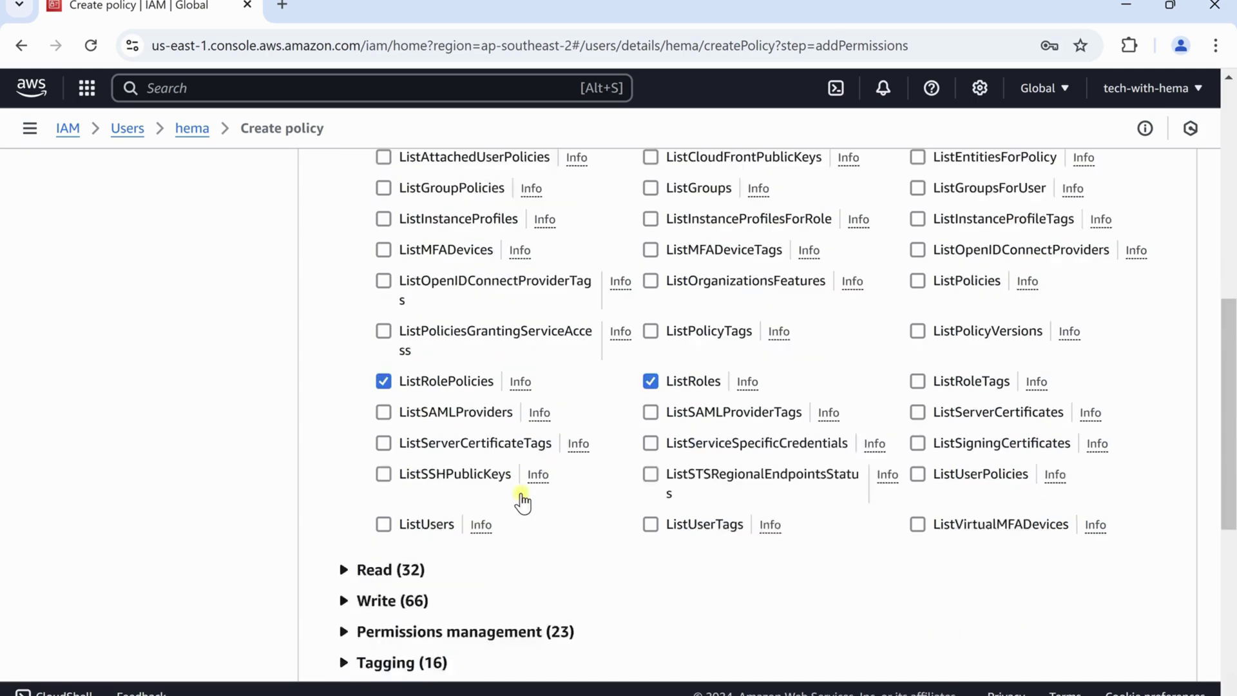
pyautogui.click(398, 443)
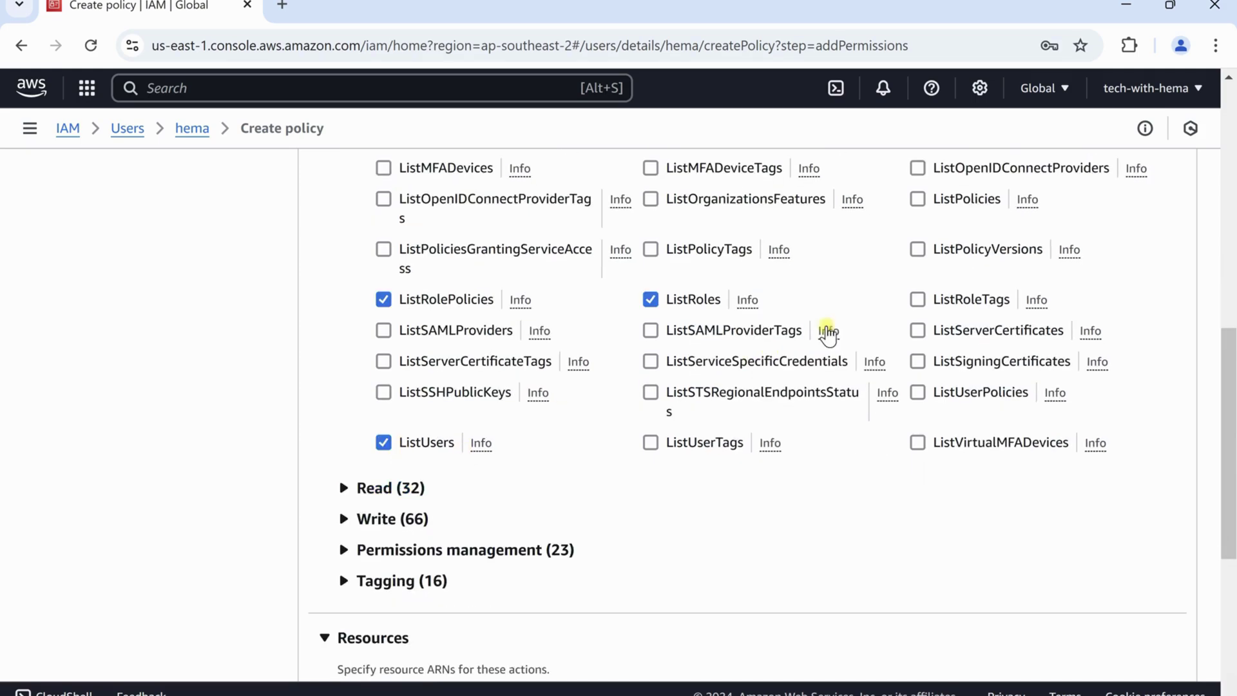
pyautogui.scroll(2, 831, 330)
pyautogui.scroll(2, 911, 301)
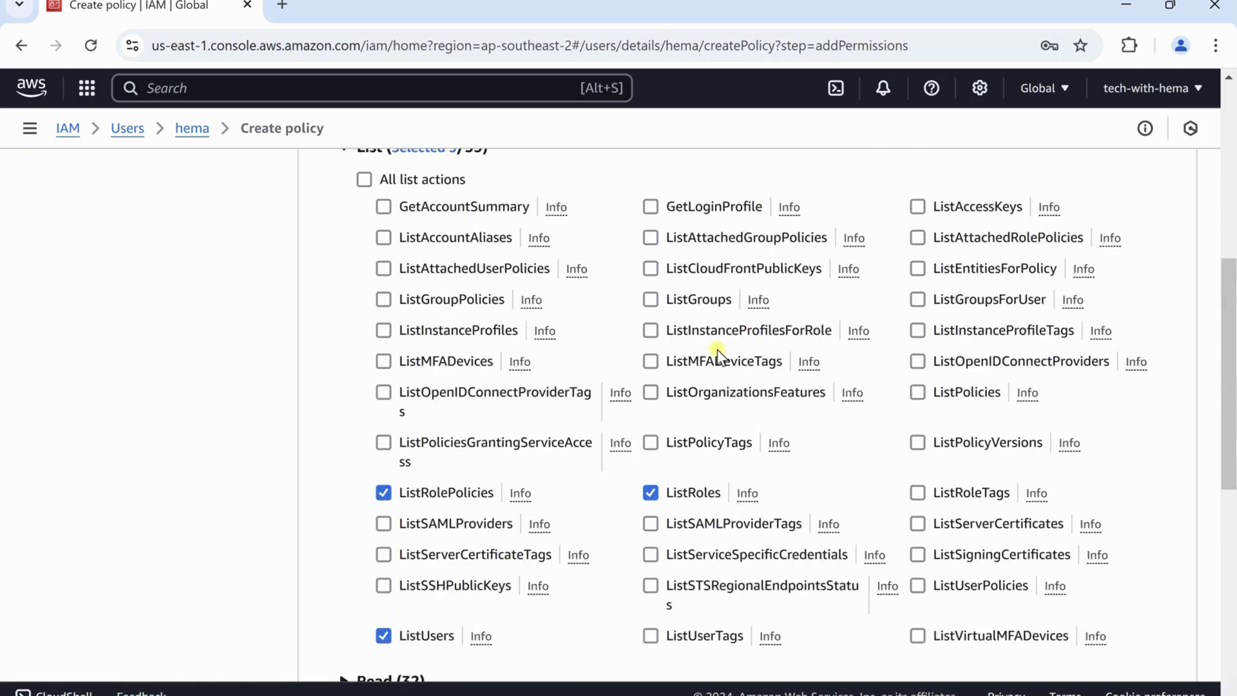
pyautogui.click(651, 299)
pyautogui.scroll(-3, 770, 362)
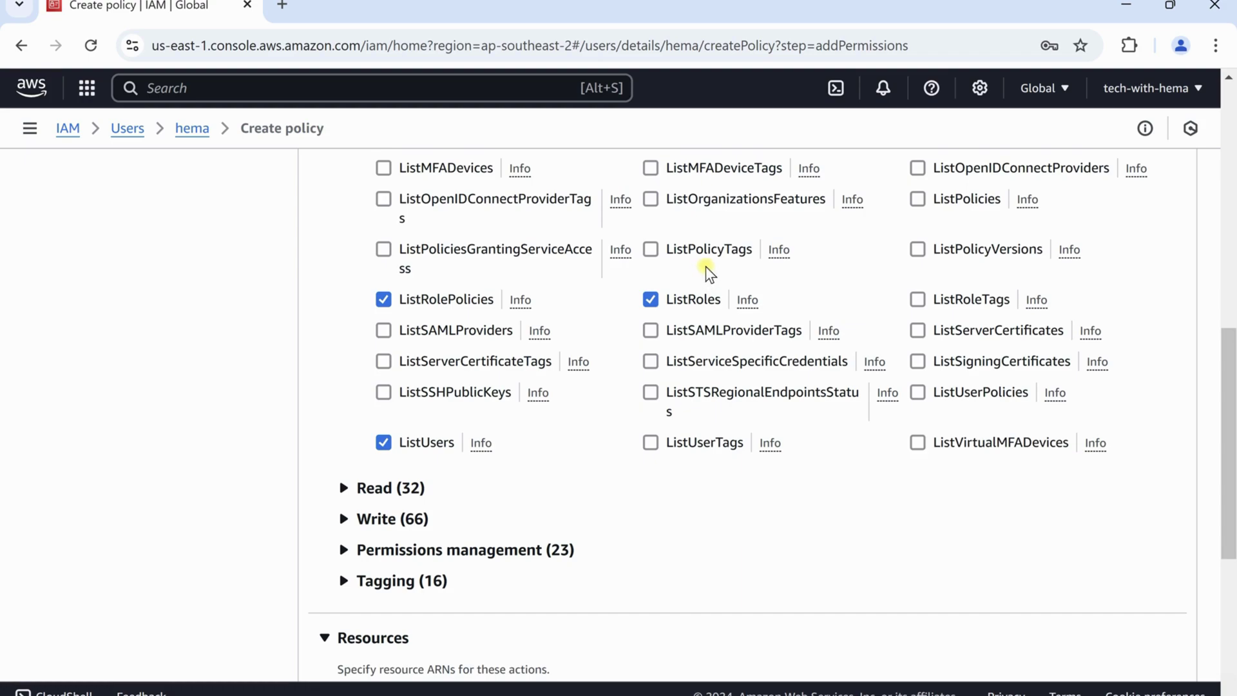
pyautogui.scroll(-2, 708, 273)
pyautogui.scroll(-4, 696, 310)
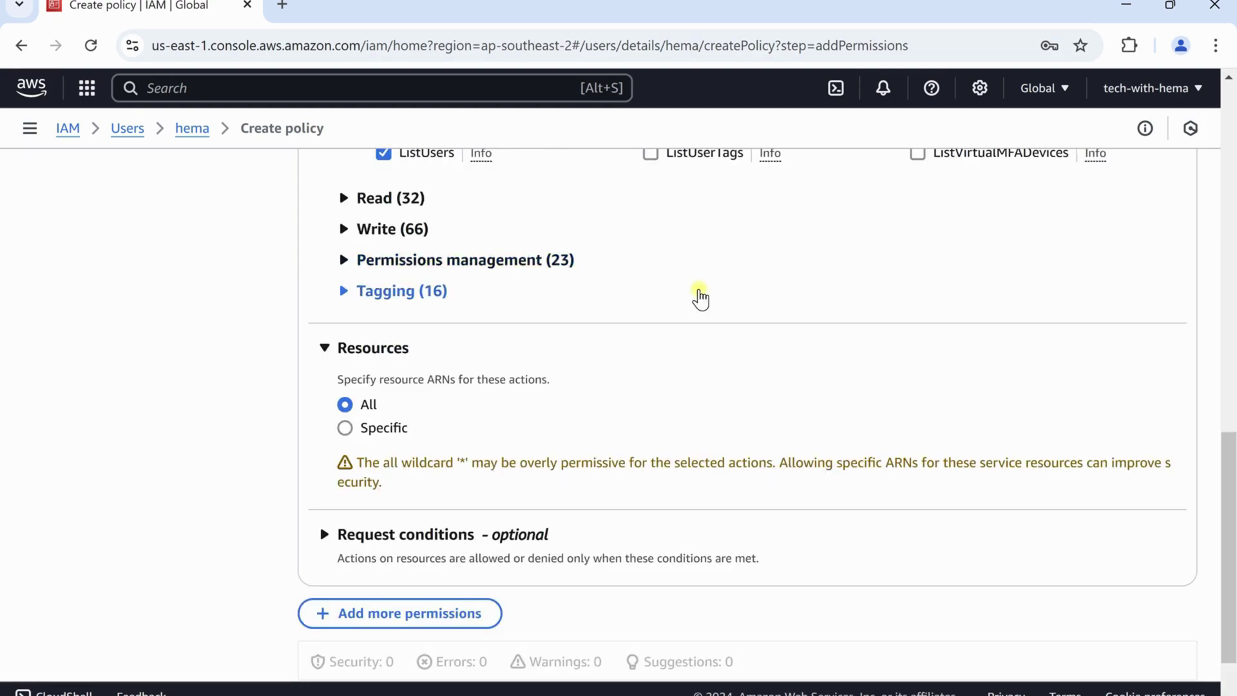
pyautogui.scroll(-2, 700, 298)
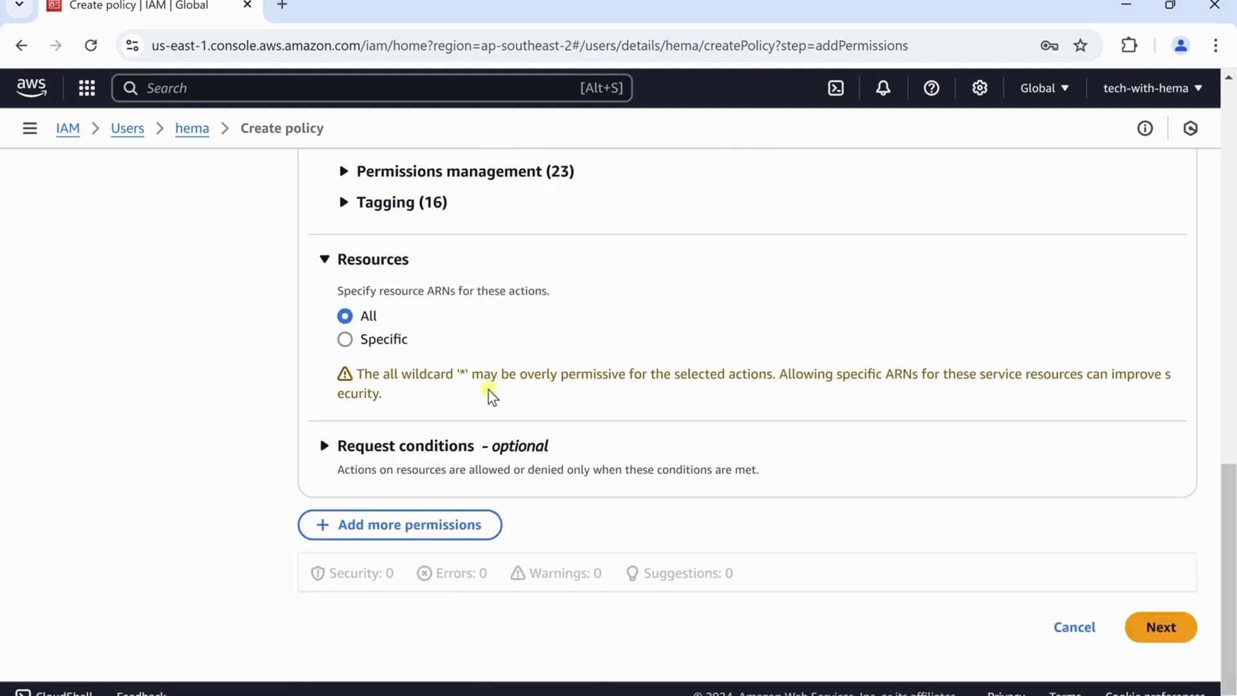
pyautogui.click(1158, 628)
# Go back to Specify permissions, switch to JSON, and inspect the Version and Statement keys
pyautogui.scroll(-1, 921, 515)
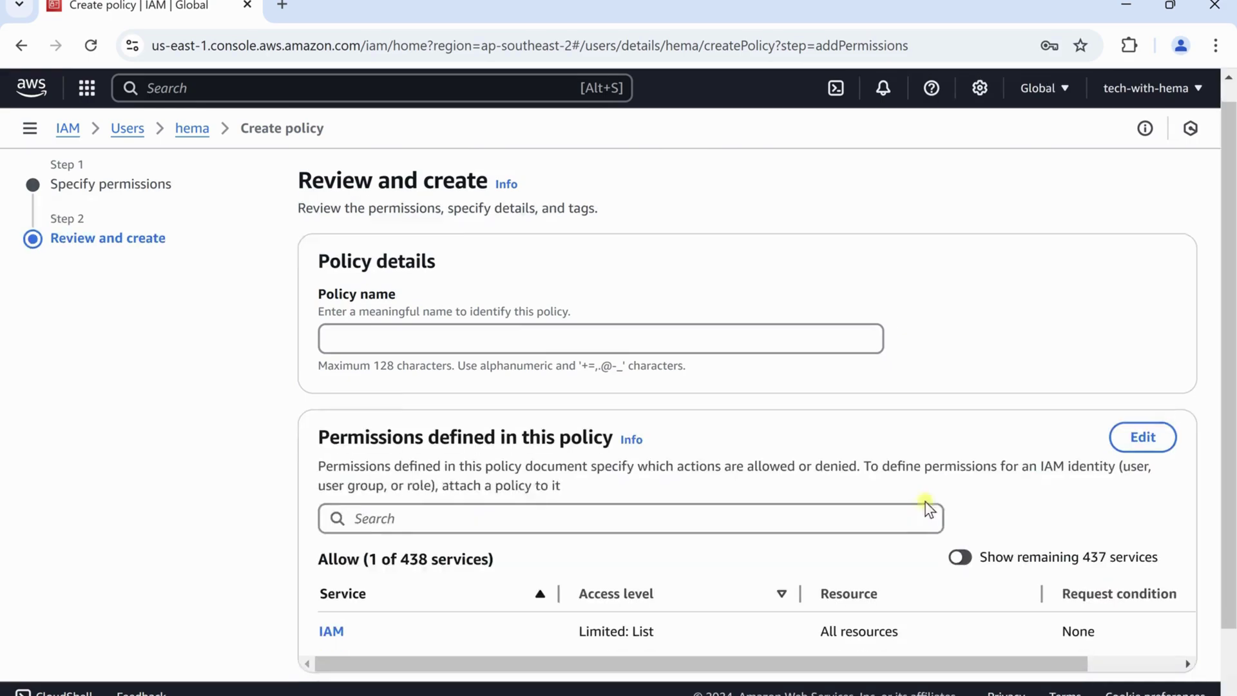
pyautogui.scroll(-1, 925, 502)
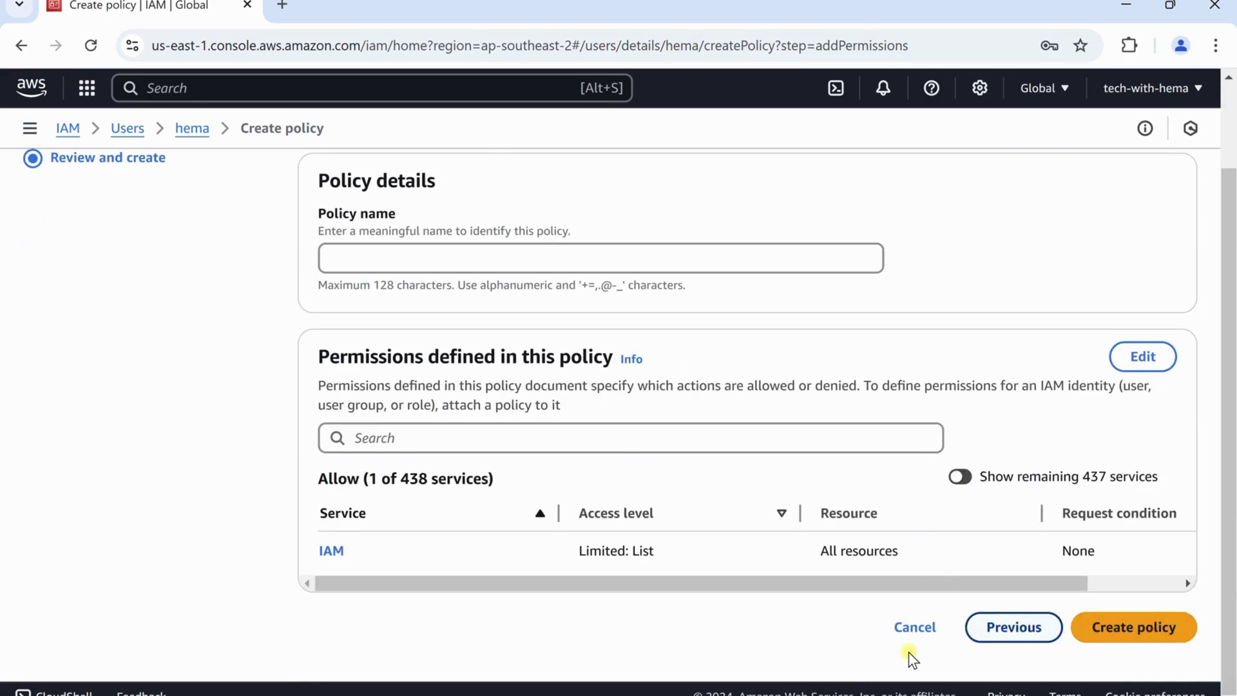
pyautogui.click(1011, 625)
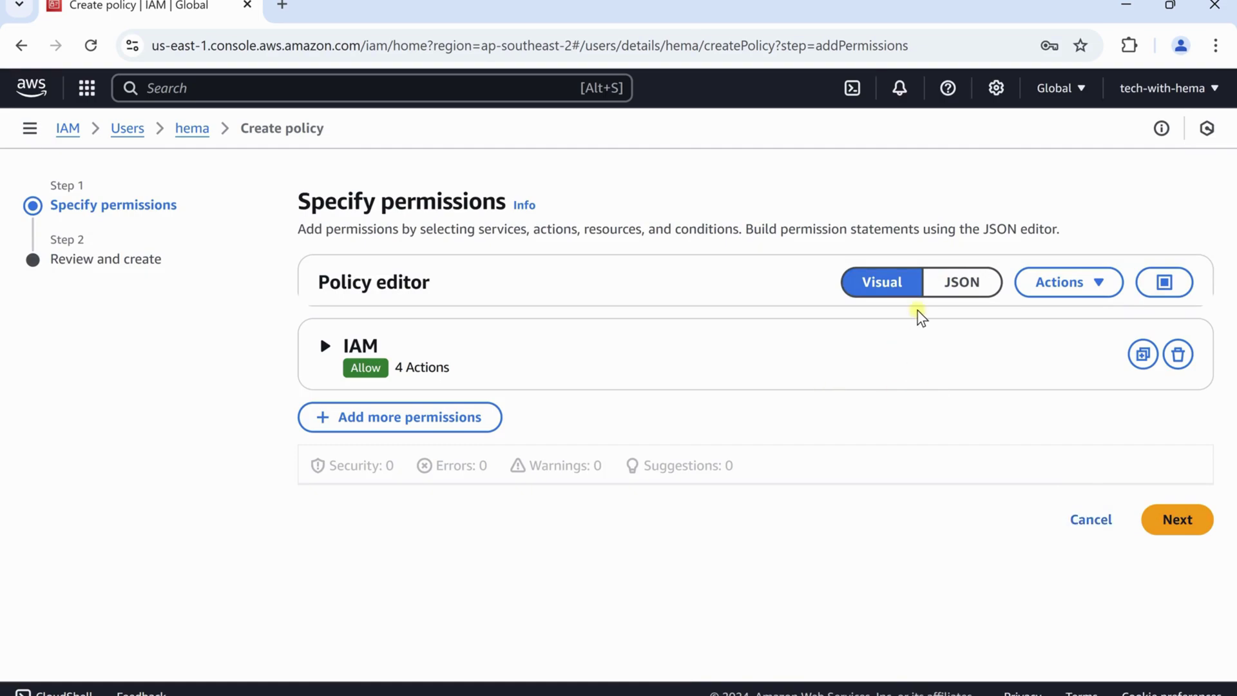
pyautogui.click(965, 278)
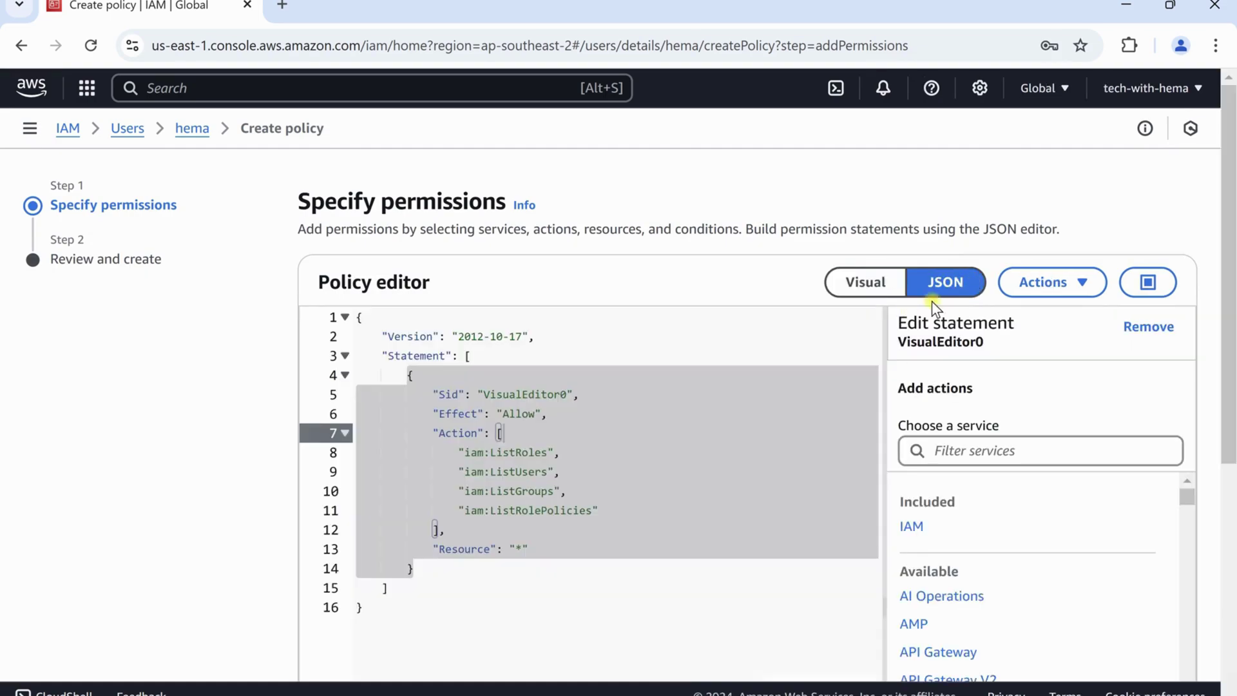
pyautogui.click(490, 615)
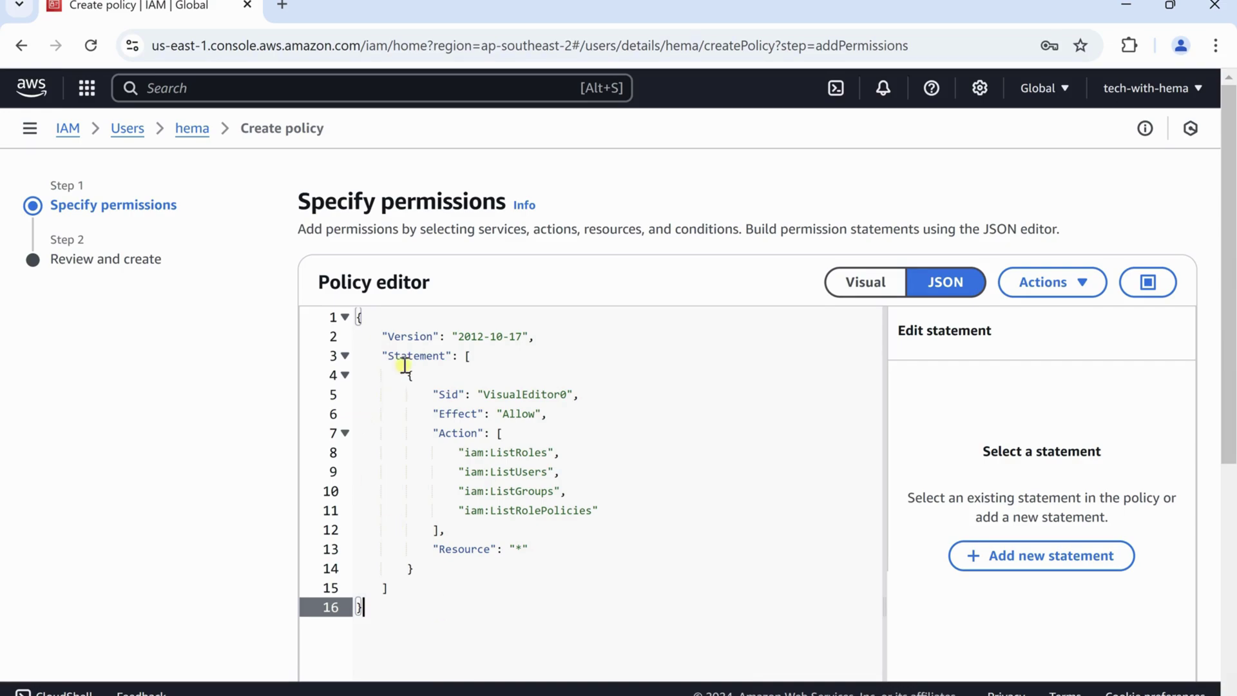
pyautogui.doubleClick(429, 336)
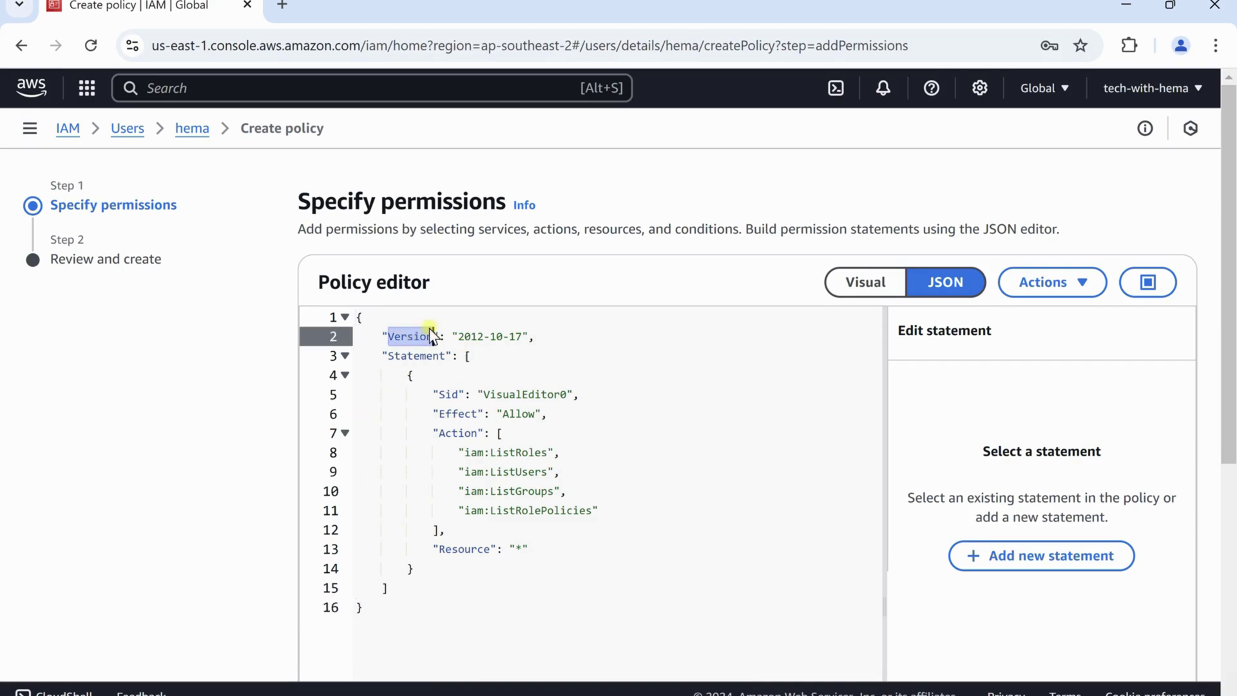
pyautogui.moveTo(540, 336); pyautogui.dragTo(387, 346)
pyautogui.click(412, 354)
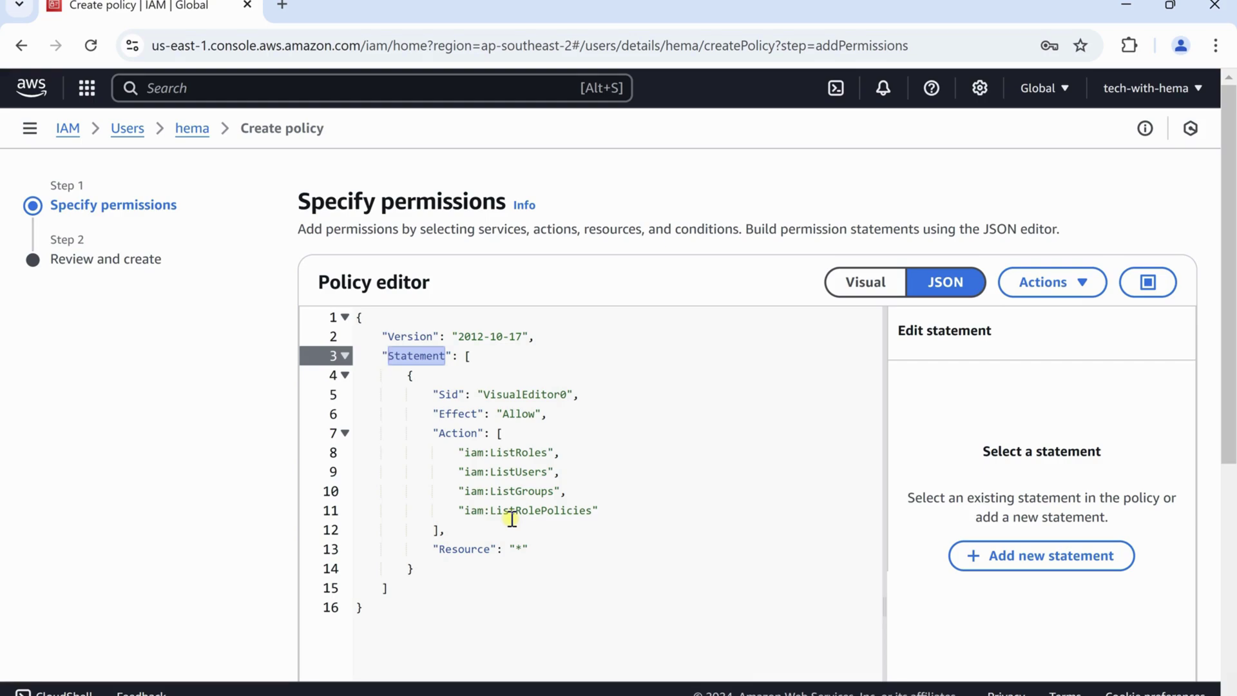
# Toggle Visual and JSON, open statement VisualEditor0, and inspect its Effect and Action keys
pyautogui.click(871, 283)
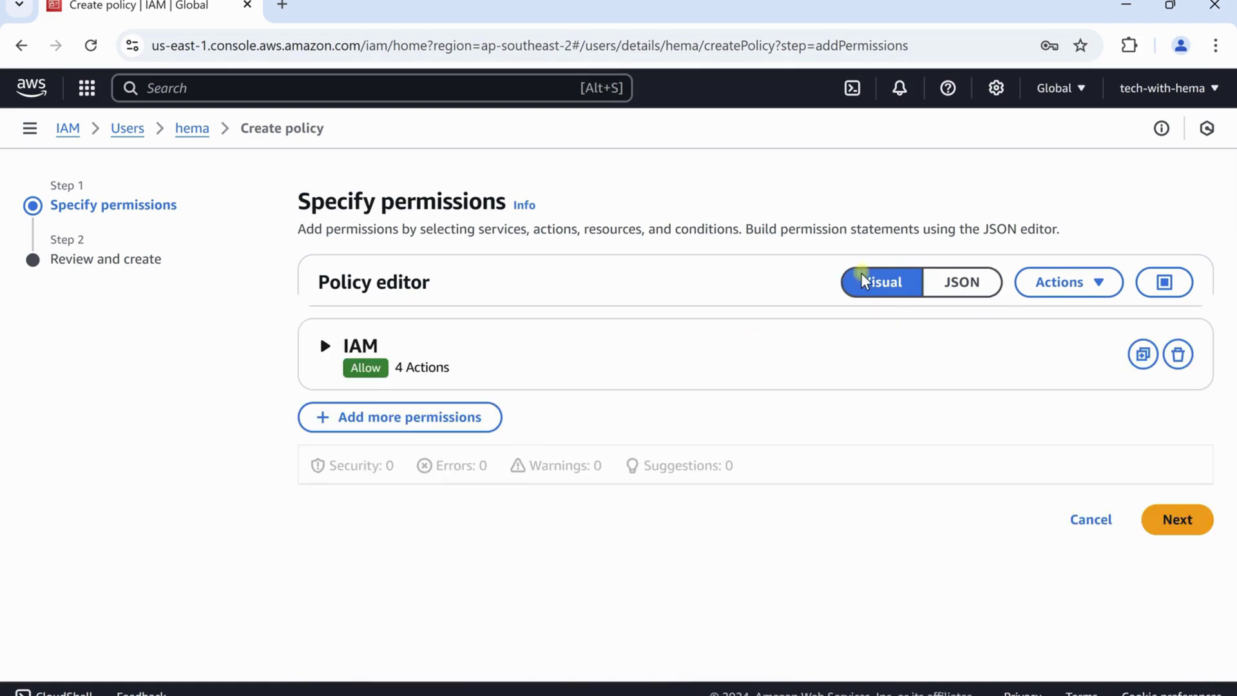
pyautogui.click(947, 283)
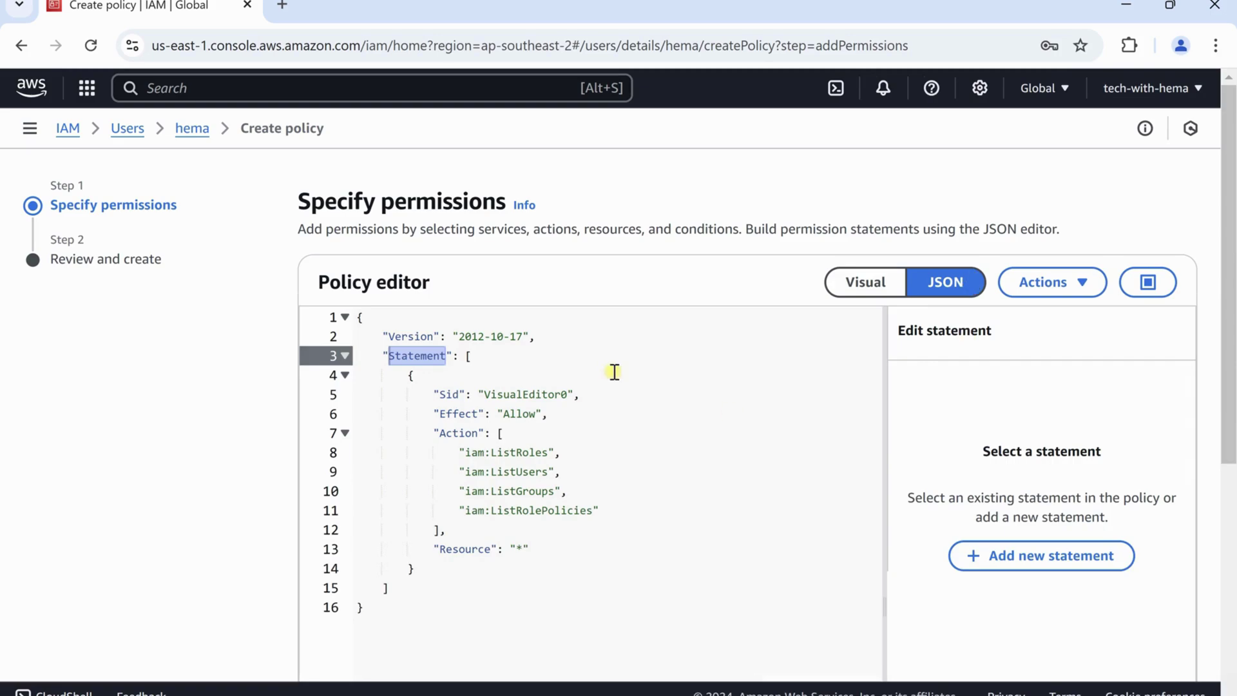
pyautogui.click(442, 395)
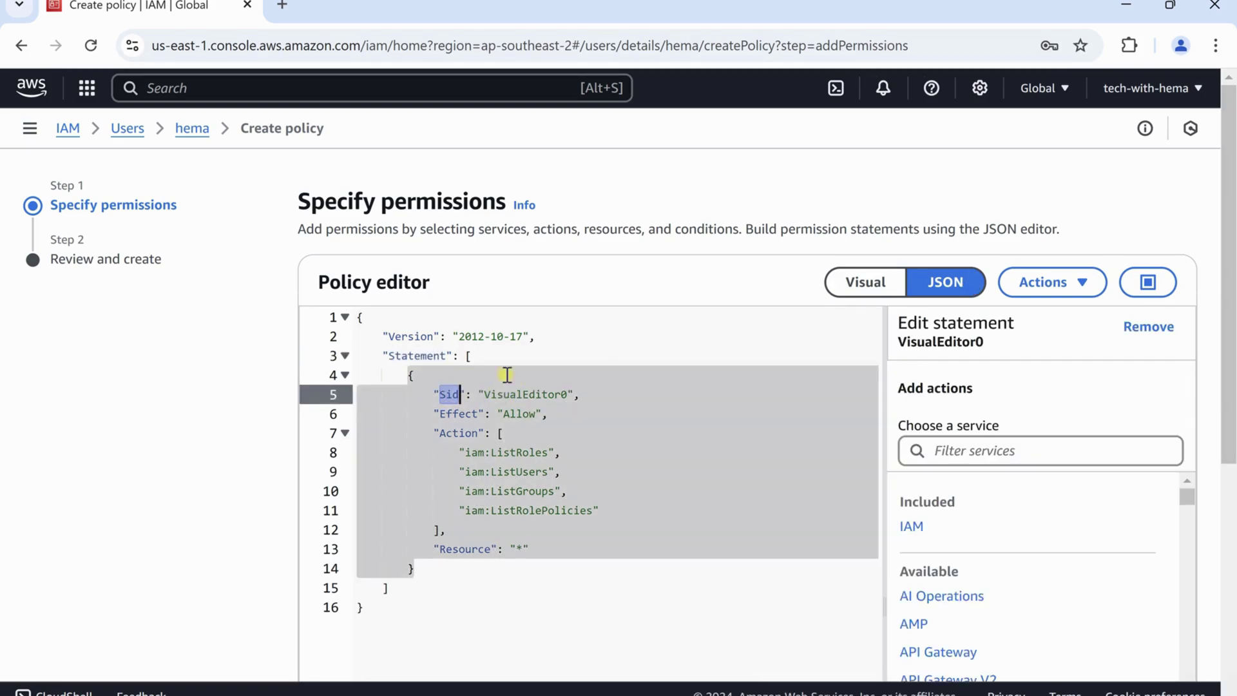
pyautogui.doubleClick(463, 413)
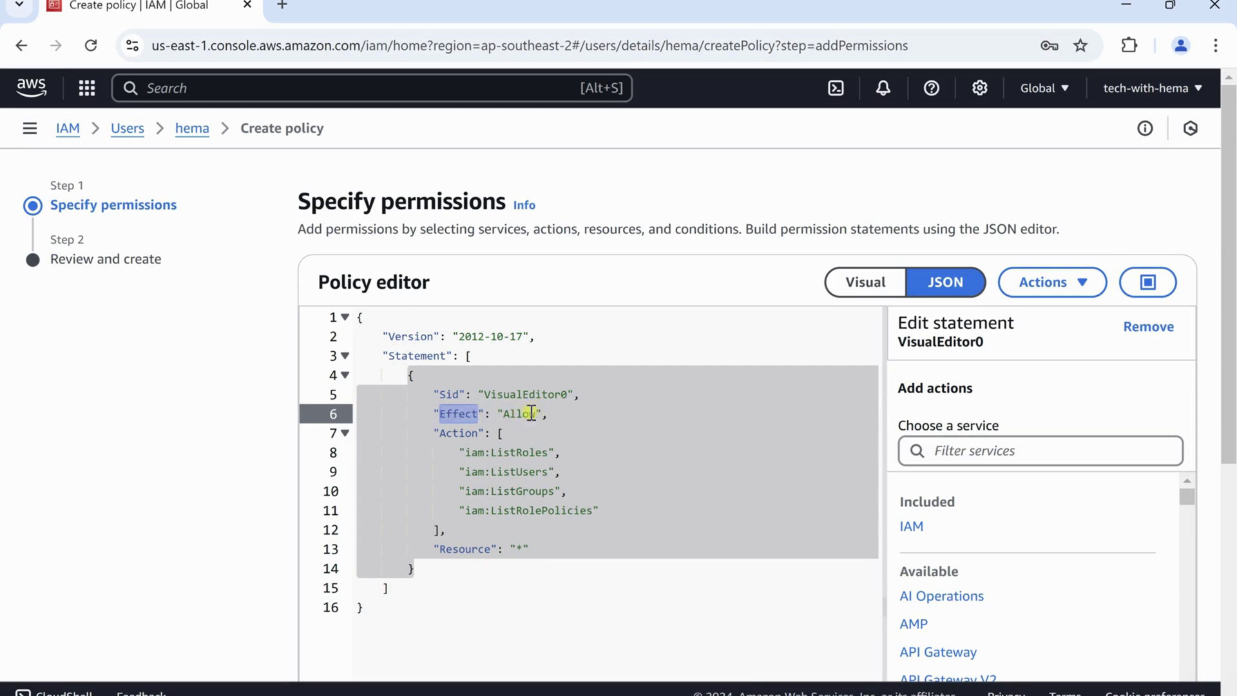
pyautogui.click(512, 415)
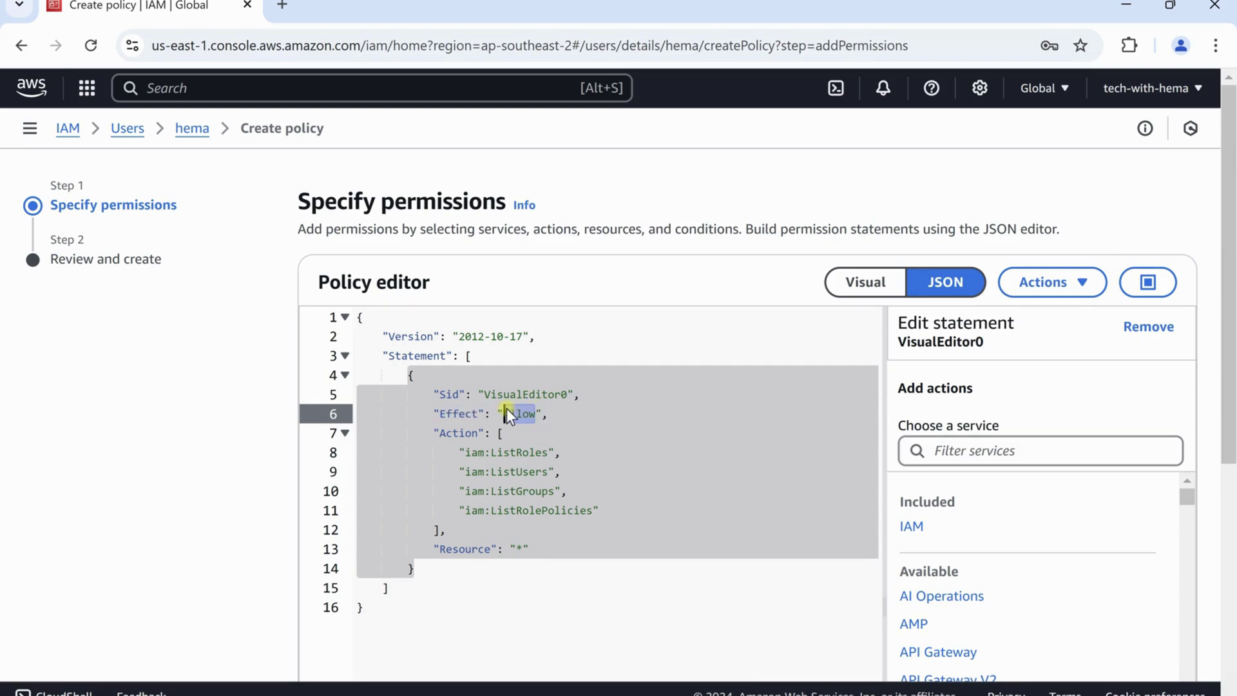
pyautogui.doubleClick(459, 433)
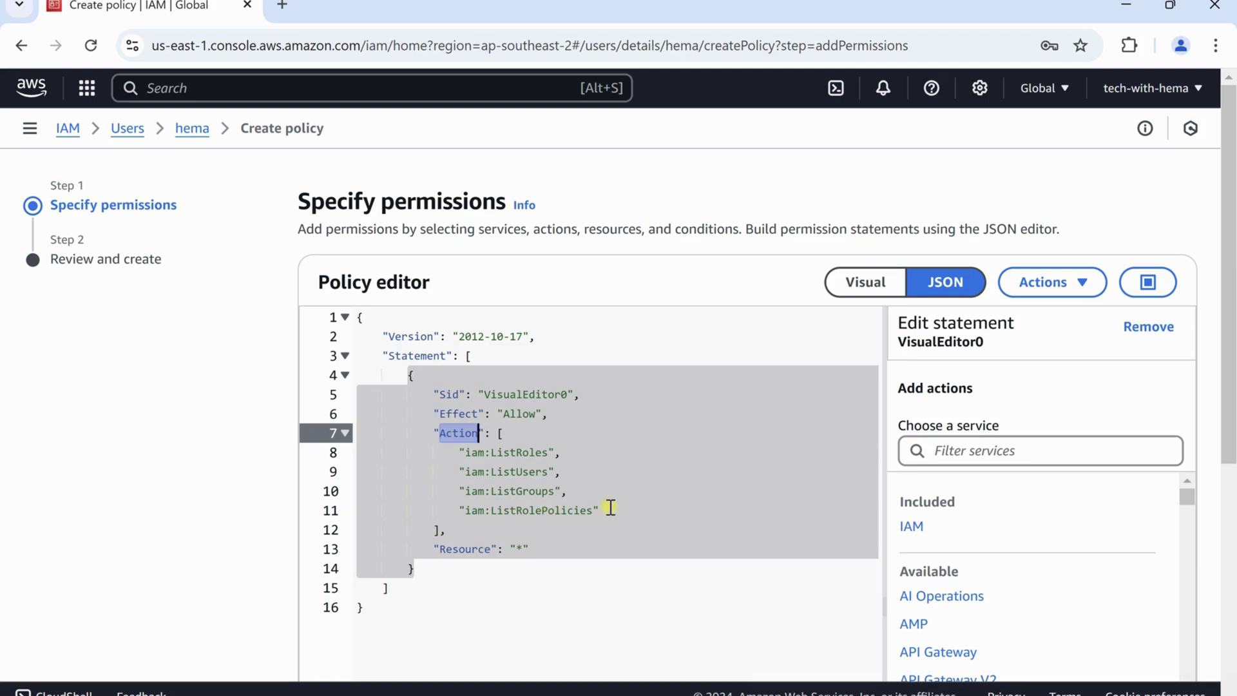
pyautogui.scroll(-2, 1006, 450)
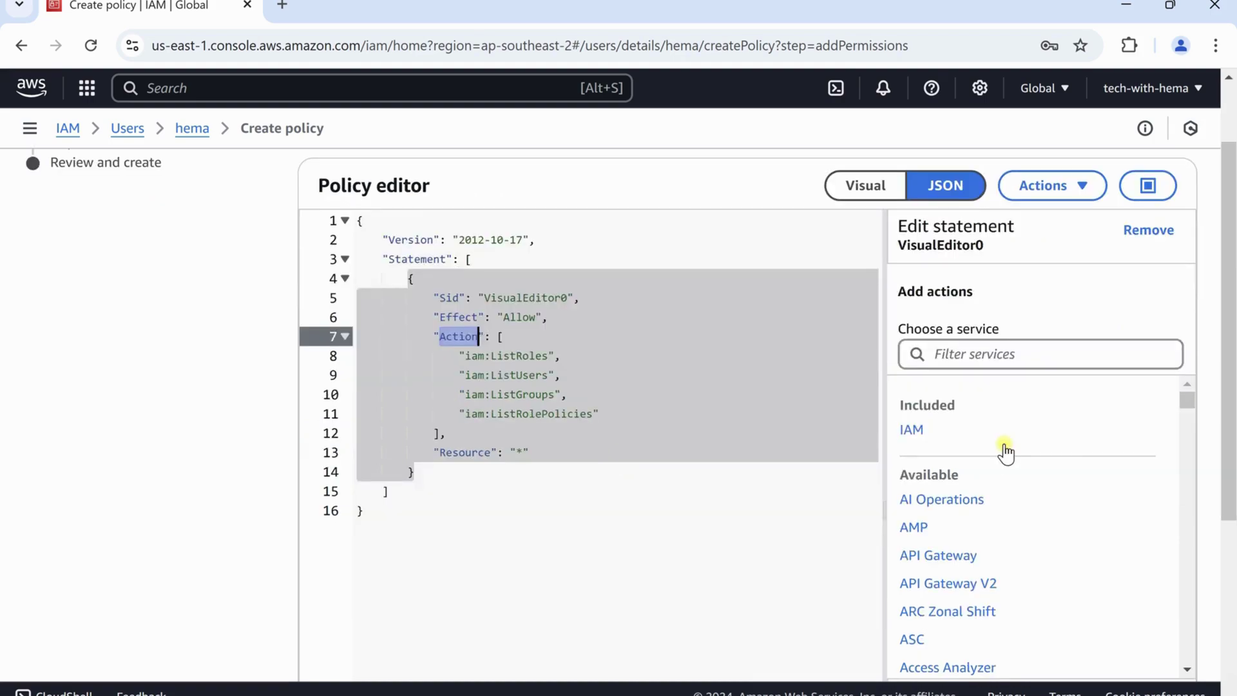
pyautogui.scroll(-2, 991, 360)
pyautogui.scroll(-3, 1143, 511)
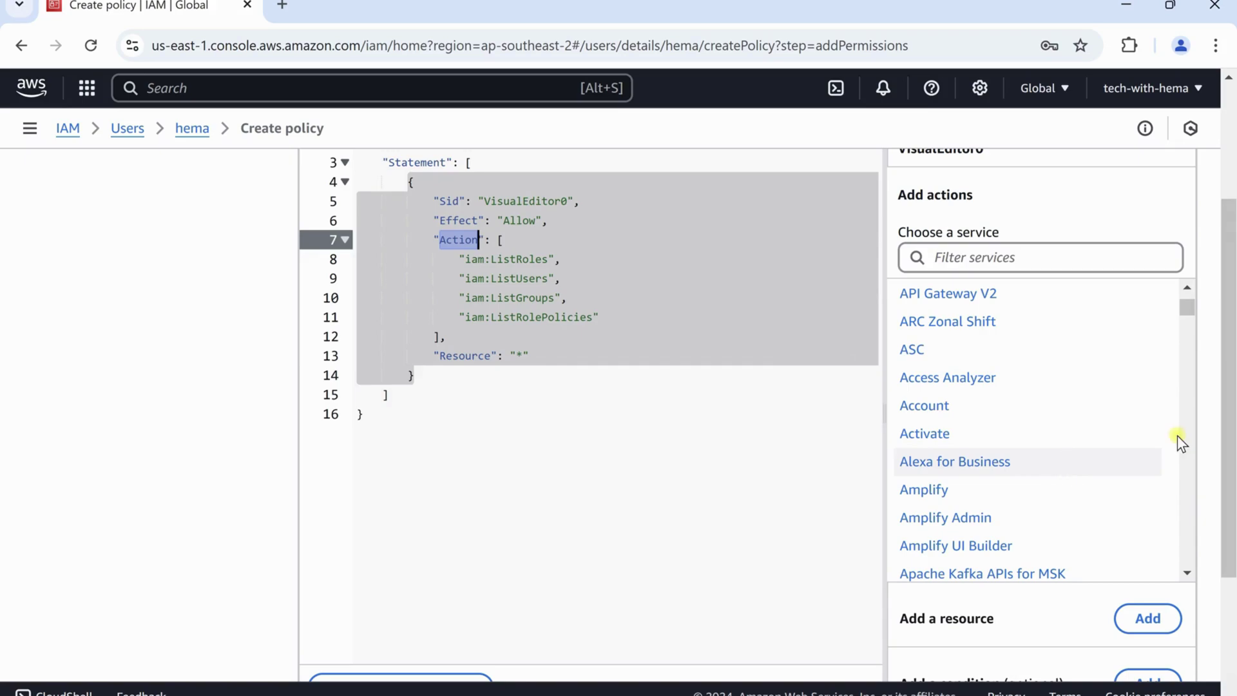
# Add an All Resources ("*") entry to the policy statement's resources
pyautogui.moveTo(1228, 355); pyautogui.dragTo(1231, 367)
pyautogui.scroll(-2, 1231, 367)
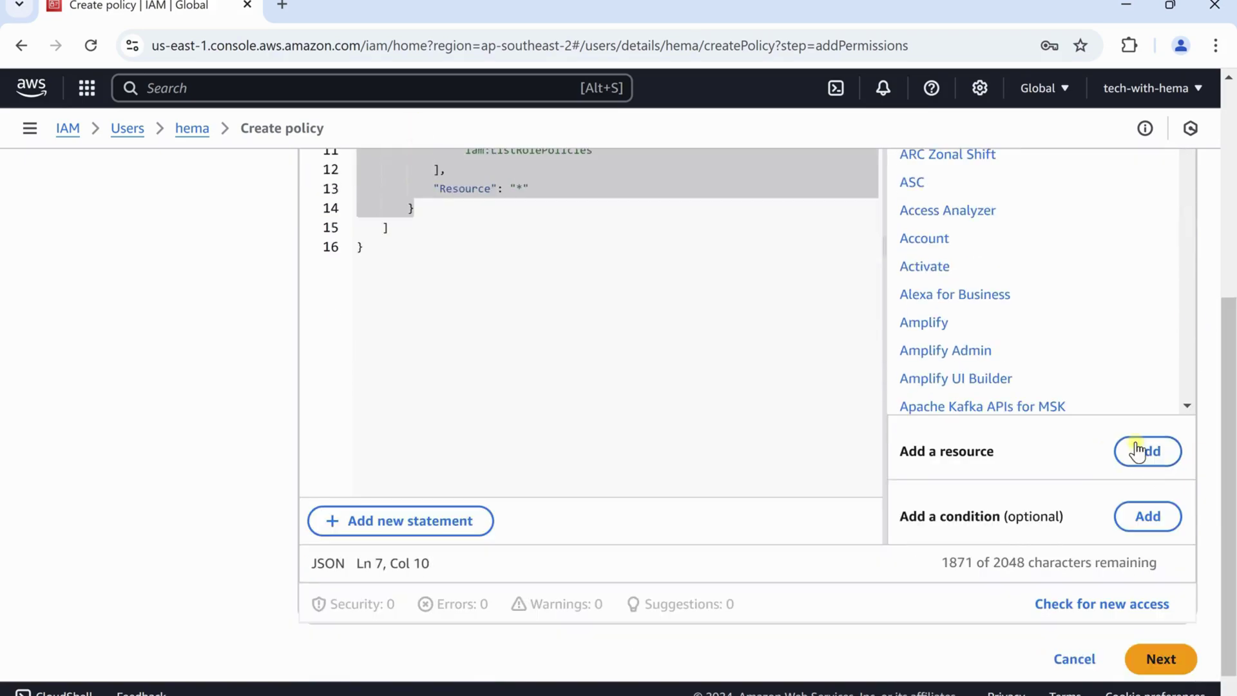
pyautogui.click(1135, 456)
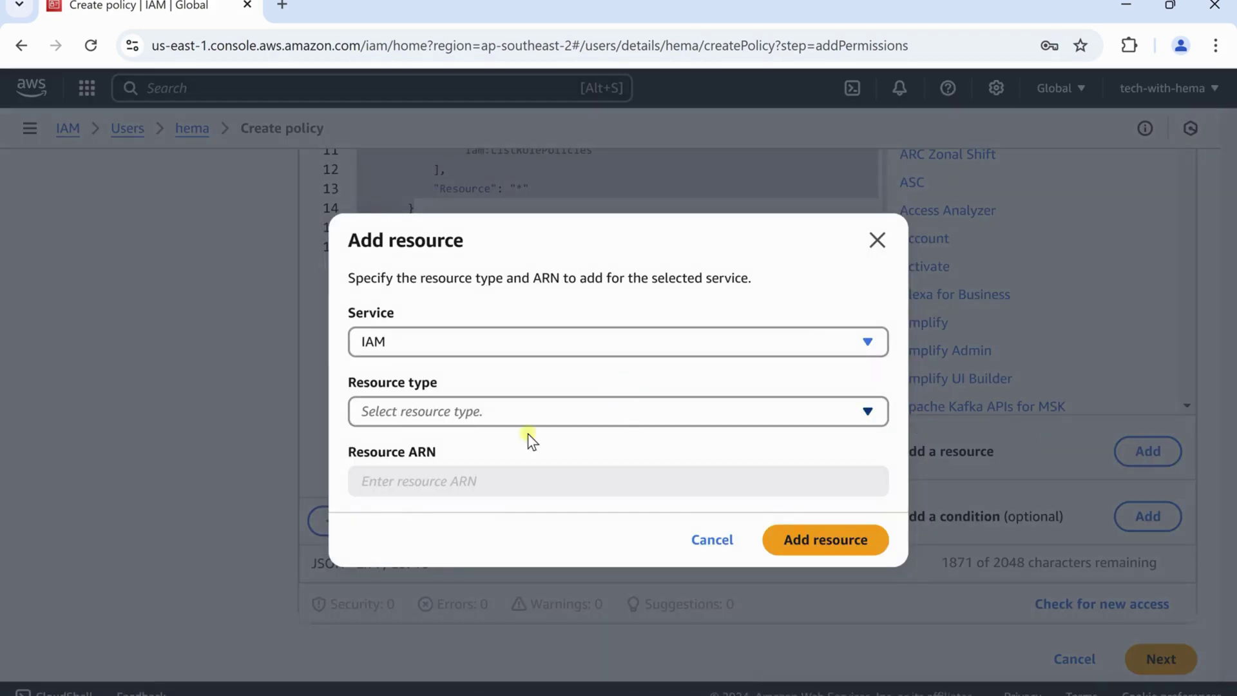
pyautogui.click(555, 400)
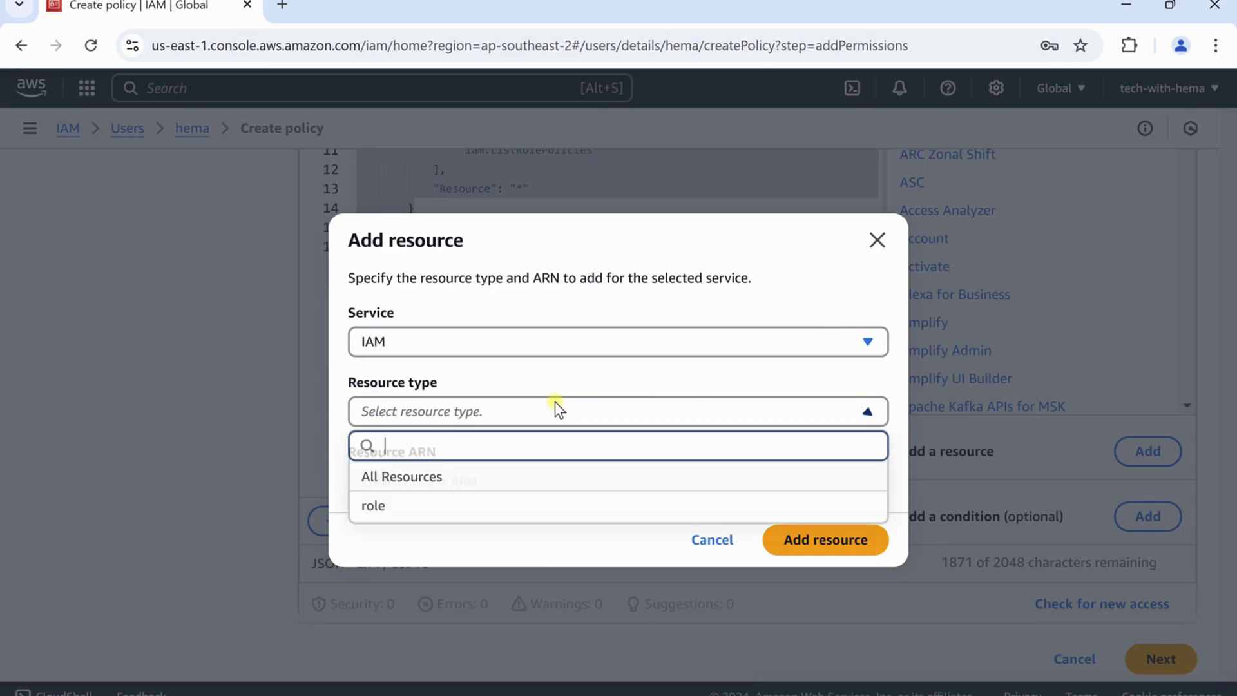
pyautogui.click(461, 474)
pyautogui.click(869, 536)
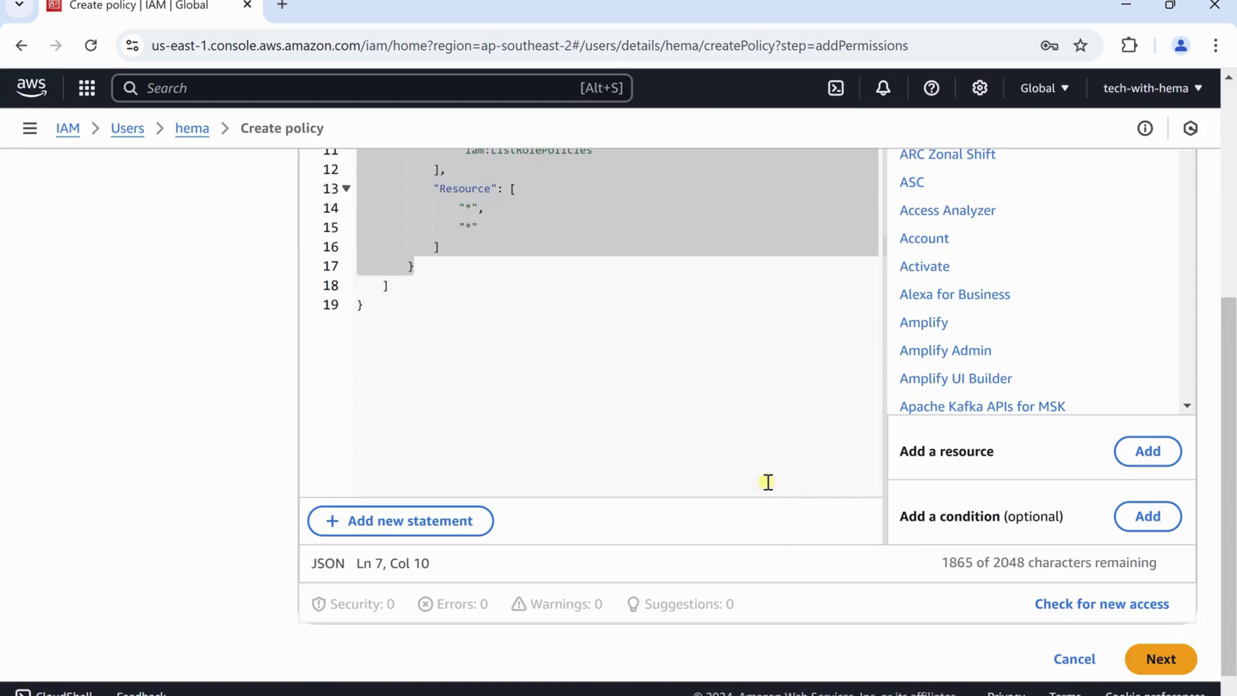
# Allow the IAM actions ListGroupPolicies, ListGroupsForUser and ListInstanceProfiles
pyautogui.scroll(3, 712, 443)
pyautogui.scroll(3, 988, 356)
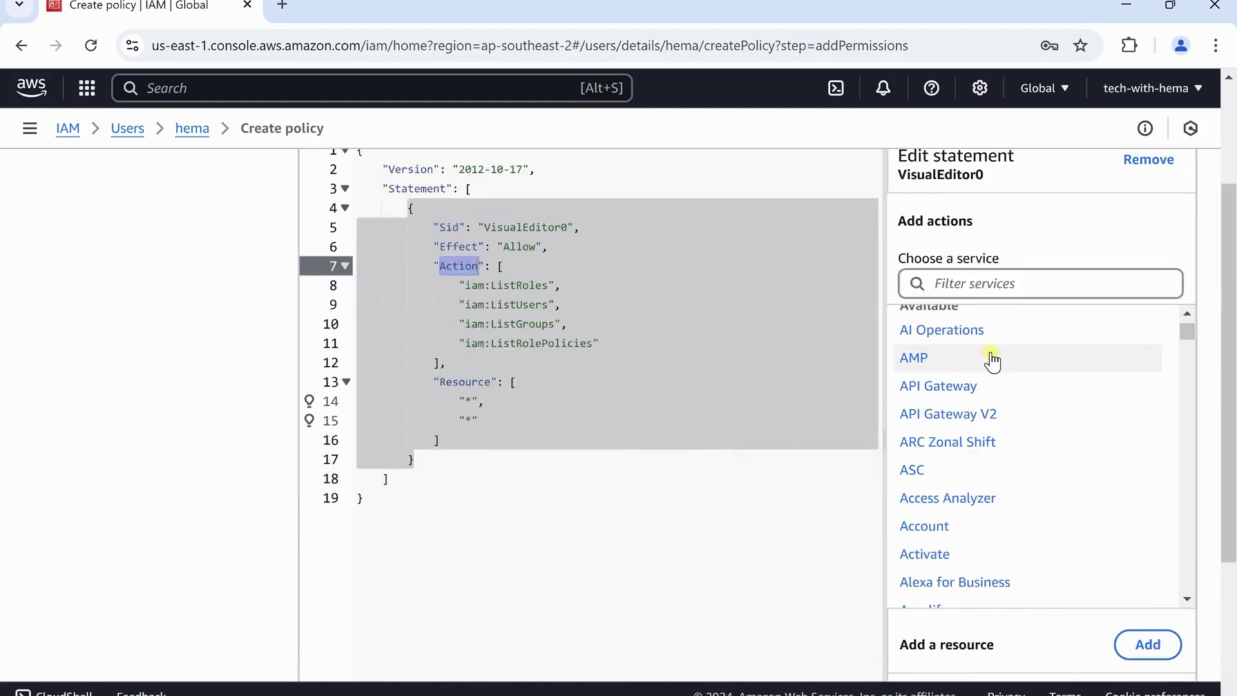
pyautogui.moveTo(999, 258); pyautogui.dragTo(977, 275)
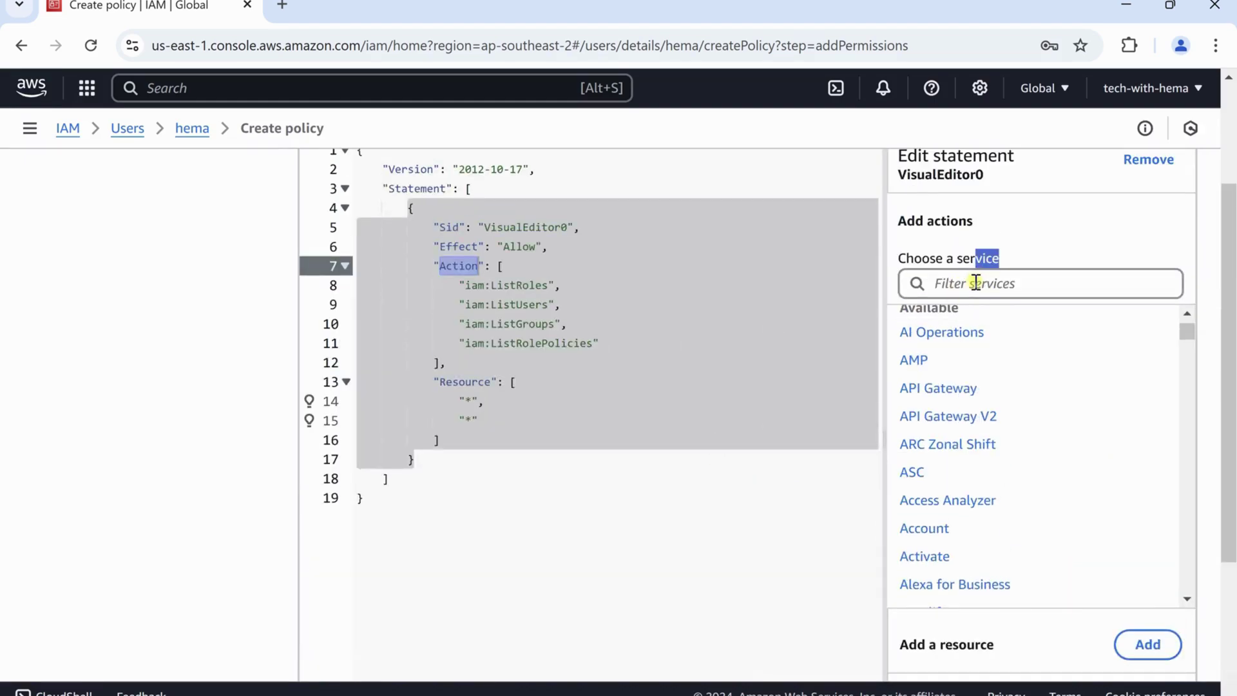
pyautogui.click(976, 282)
pyautogui.write('iam')
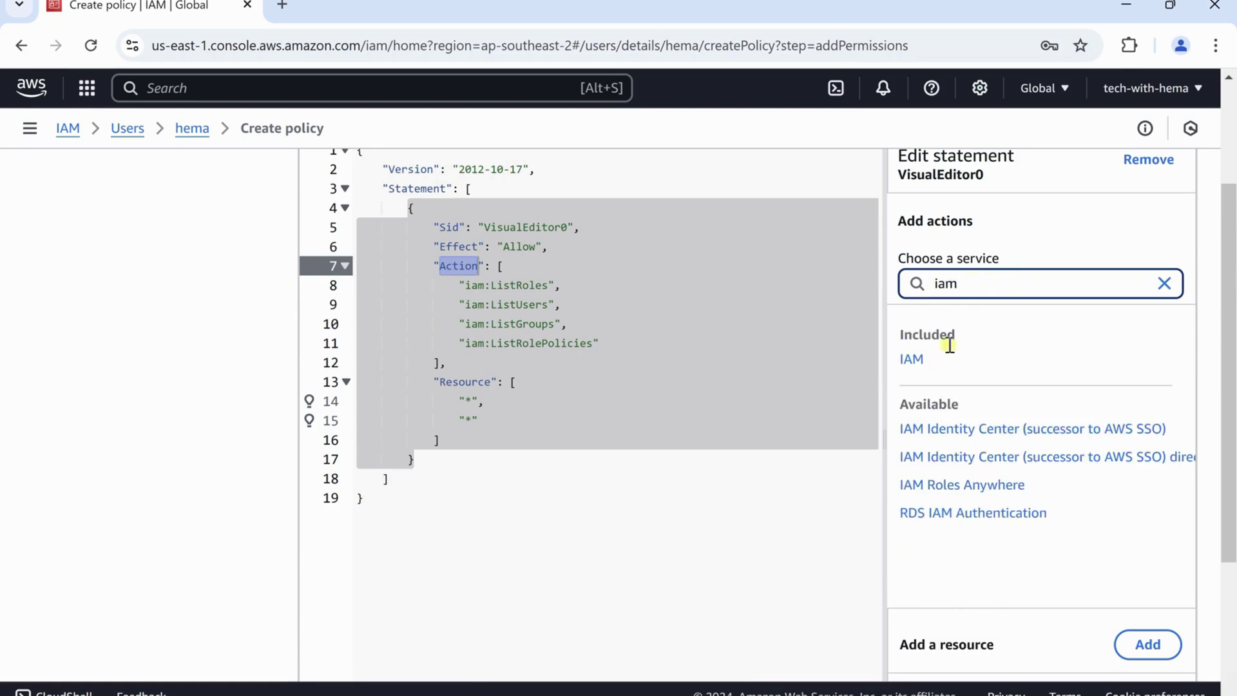
pyautogui.click(950, 362)
pyautogui.scroll(-2, 1027, 405)
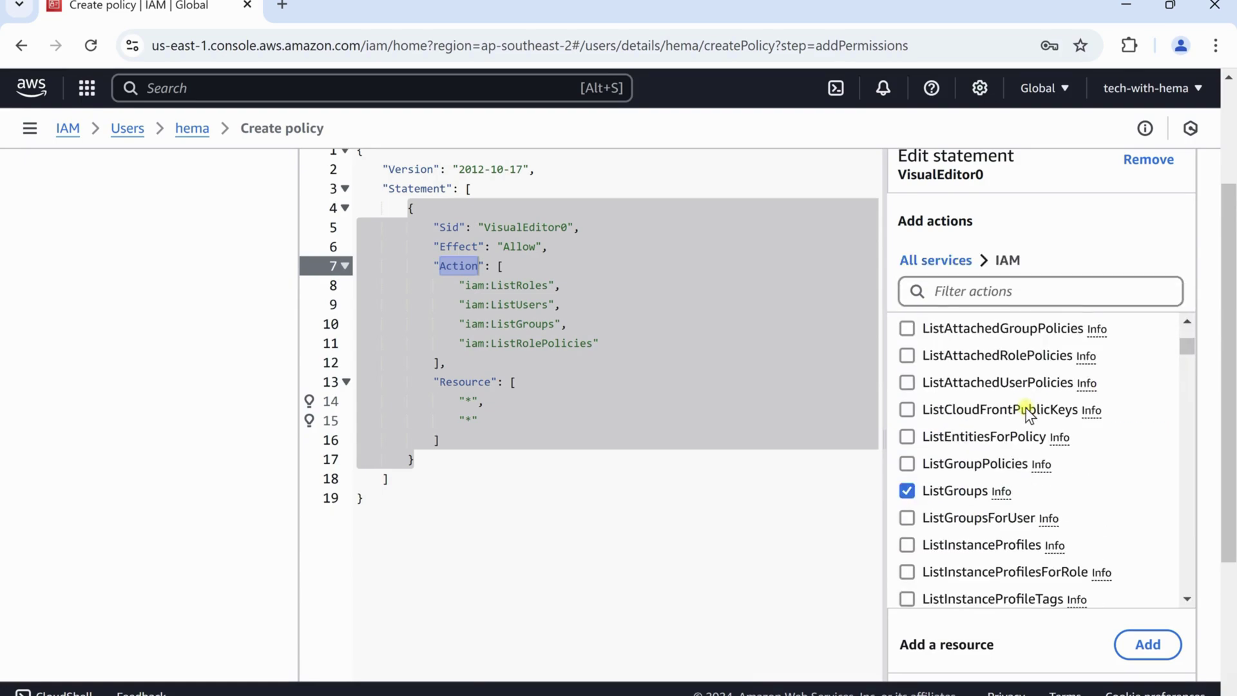
pyautogui.click(907, 464)
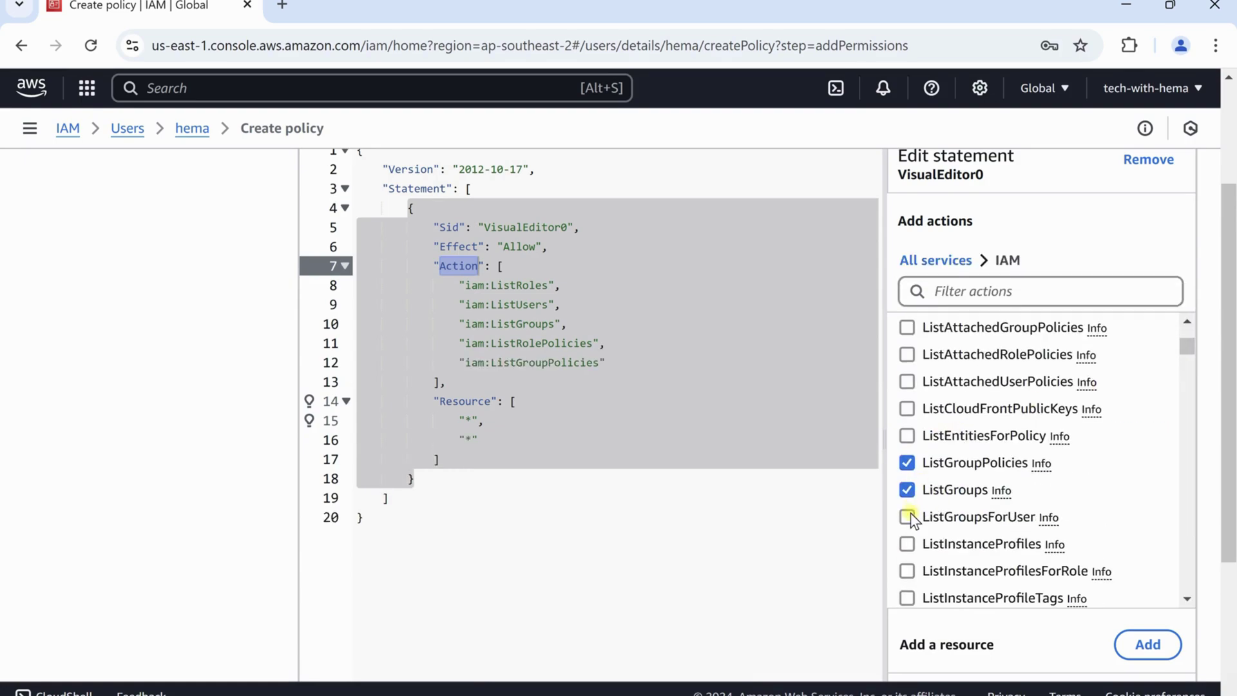
pyautogui.click(907, 517)
pyautogui.click(906, 544)
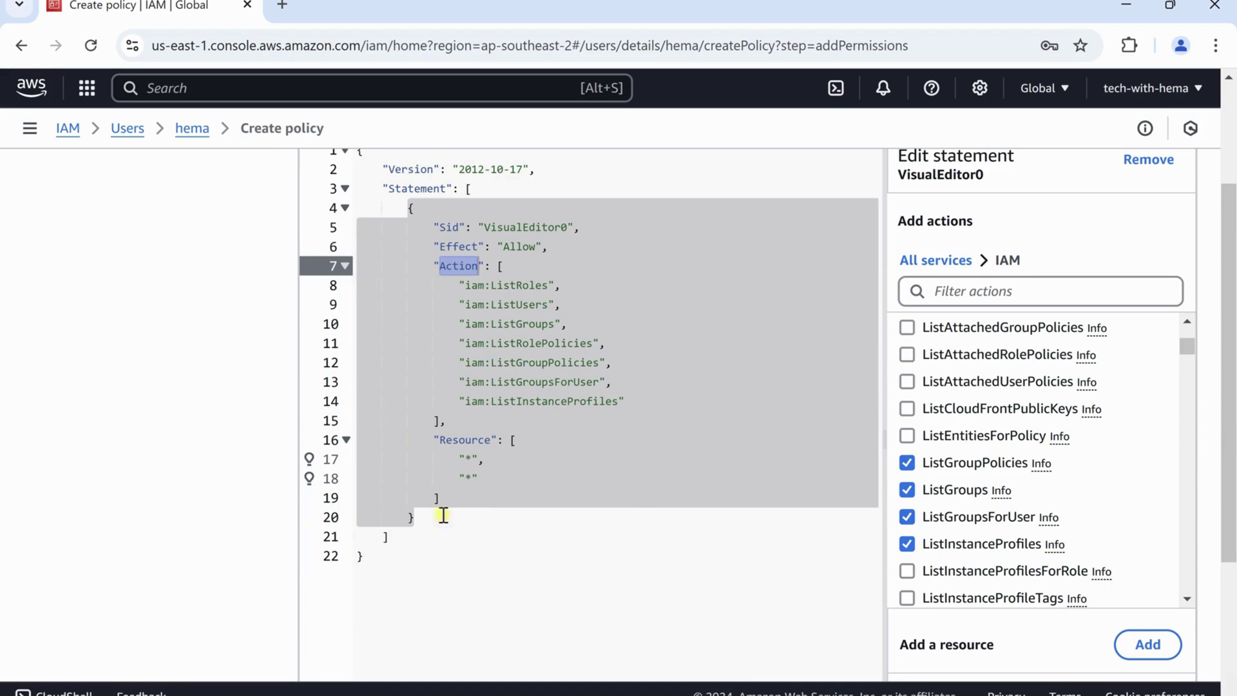
pyautogui.scroll(-4, 1230, 486)
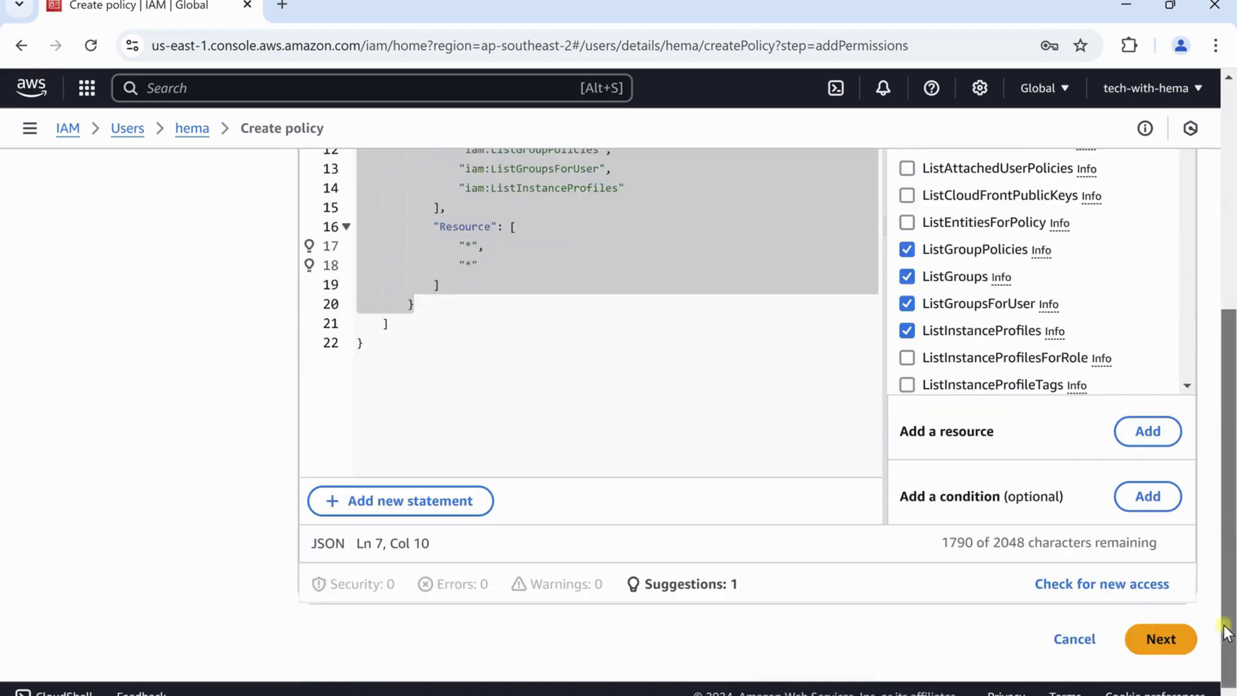
# Name the inline policy IAMCustomPolicy on the review step and create it
pyautogui.click(1167, 631)
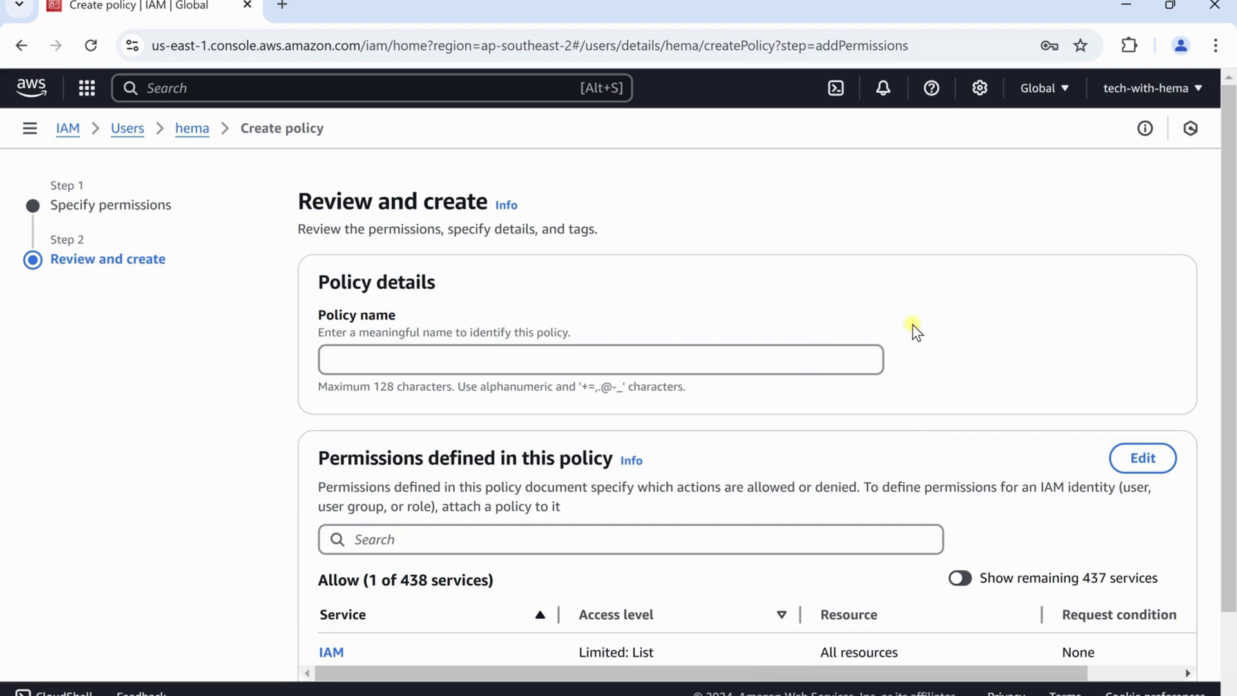
pyautogui.scroll(-2, 976, 348)
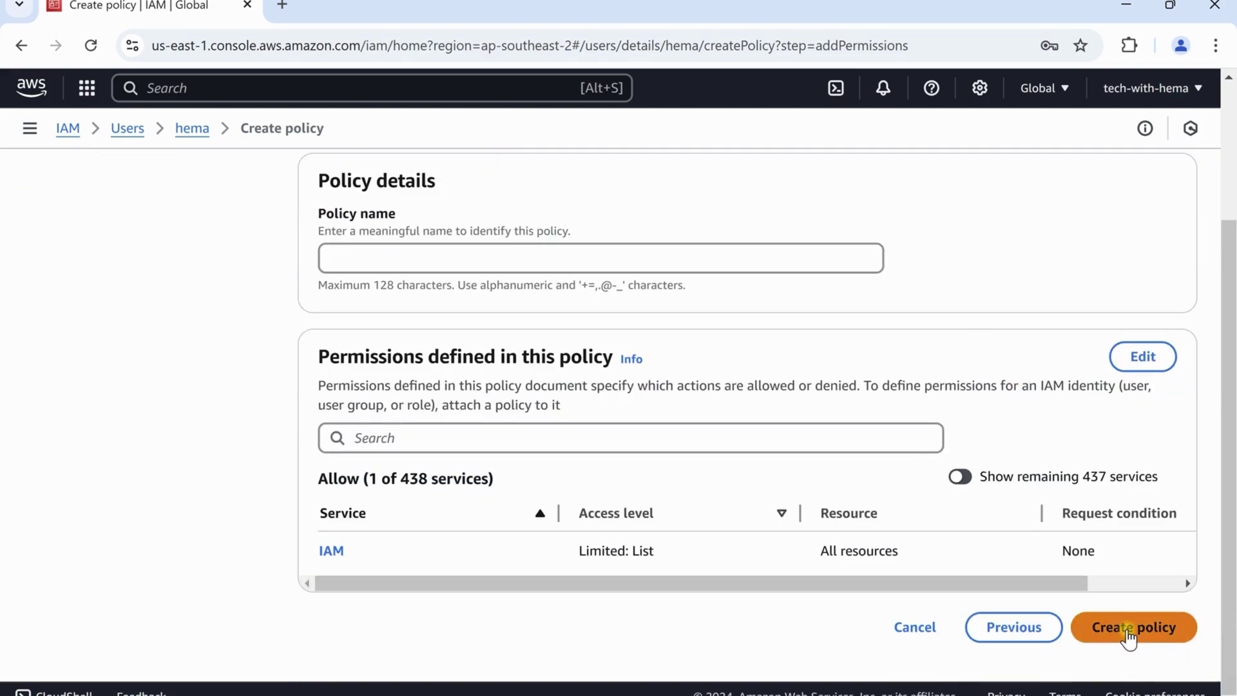
pyautogui.click(501, 255)
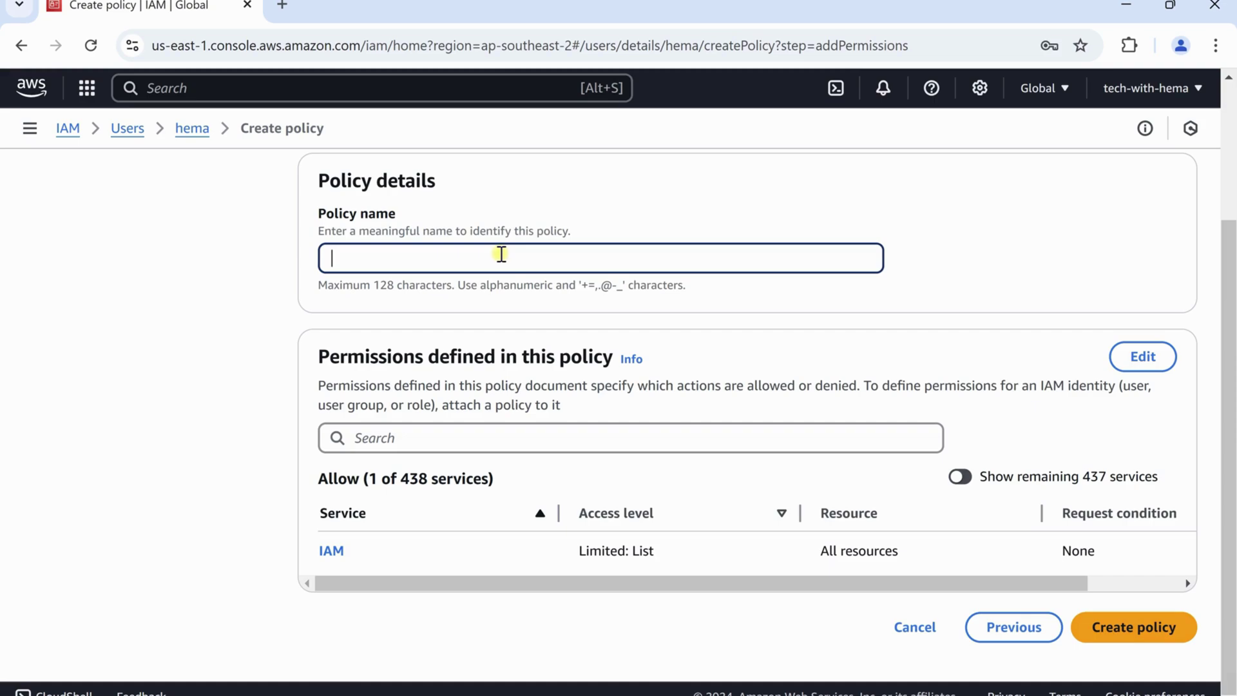
pyautogui.write('IAMCustomPolicy')
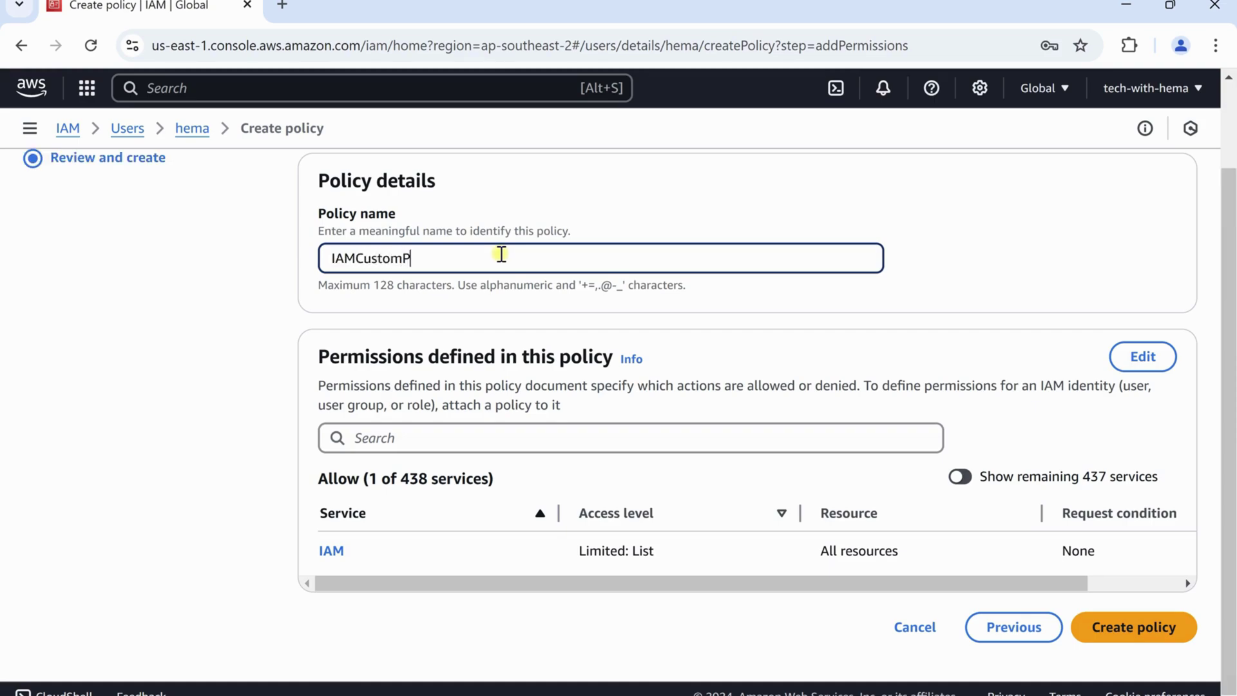
pyautogui.click(1124, 631)
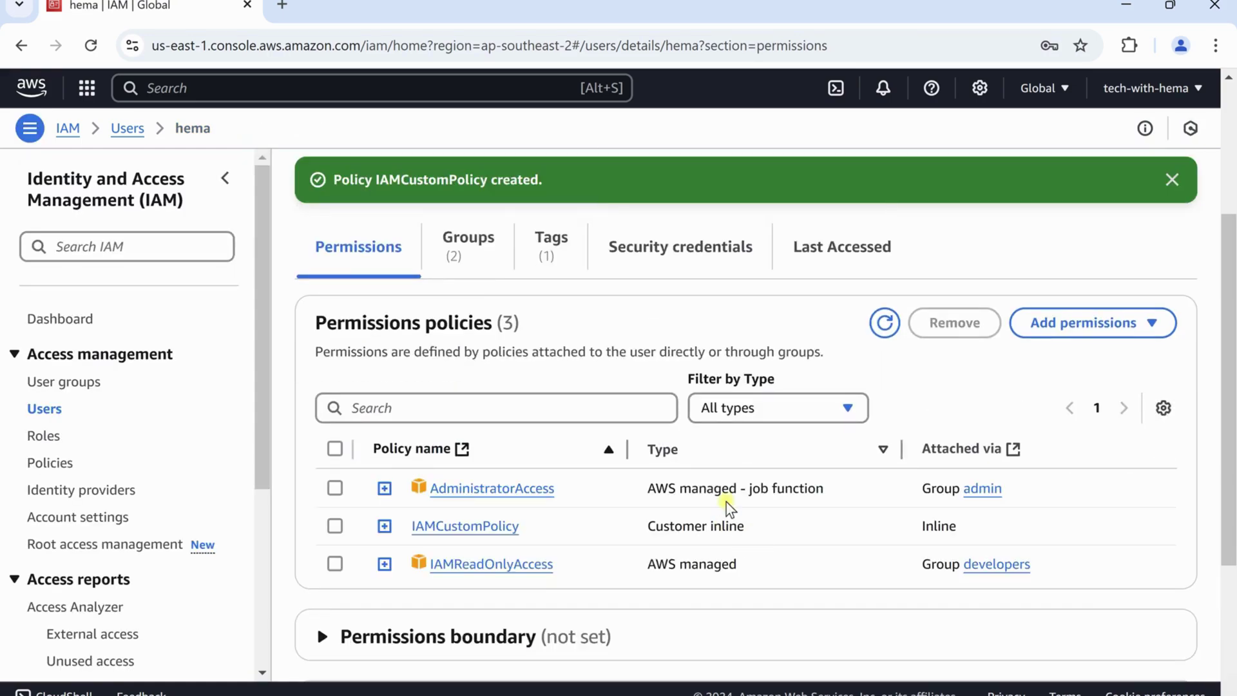
pyautogui.scroll(4, 631, 386)
pyautogui.scroll(-5, 610, 387)
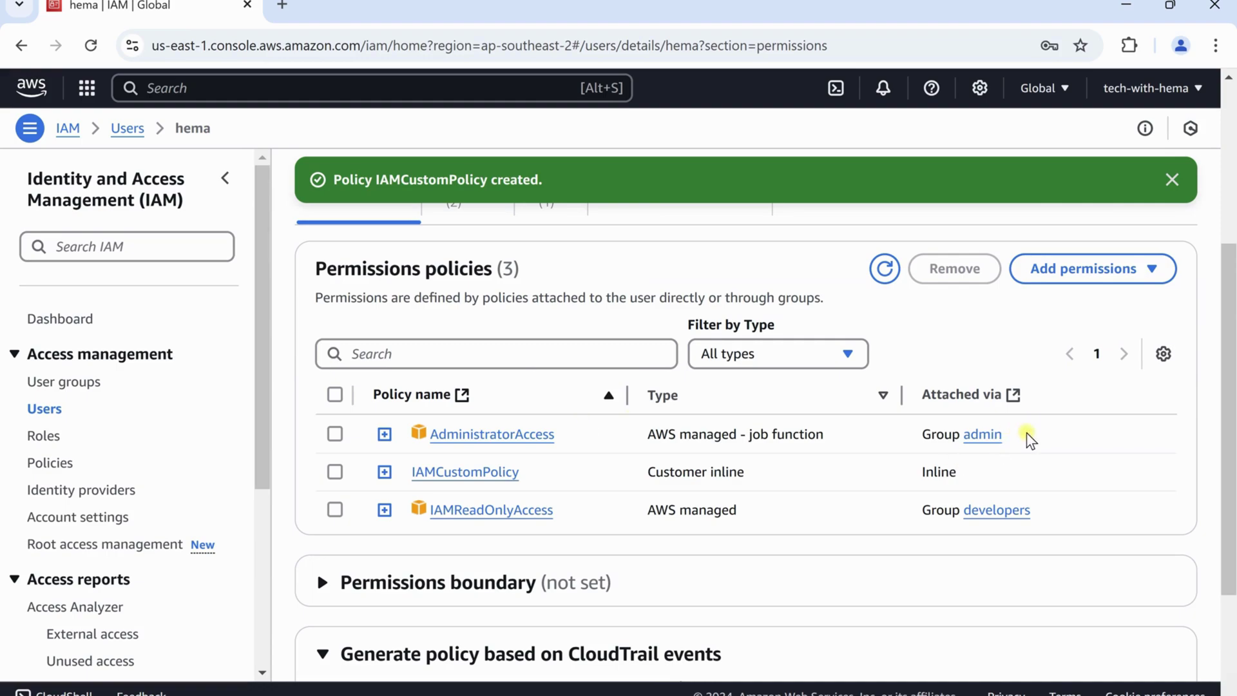
pyautogui.moveTo(1027, 436); pyautogui.dragTo(923, 443)
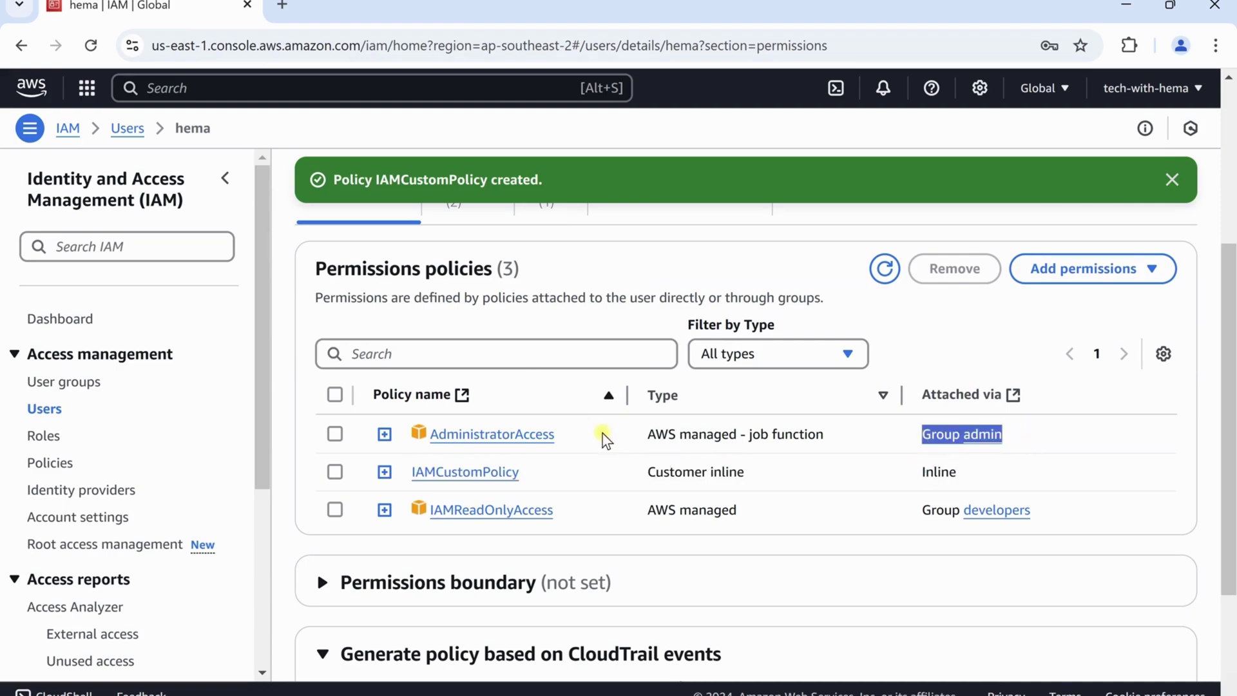
pyautogui.moveTo(566, 434); pyautogui.dragTo(512, 415)
pyautogui.click(1070, 512)
pyautogui.moveTo(1070, 512); pyautogui.dragTo(930, 514)
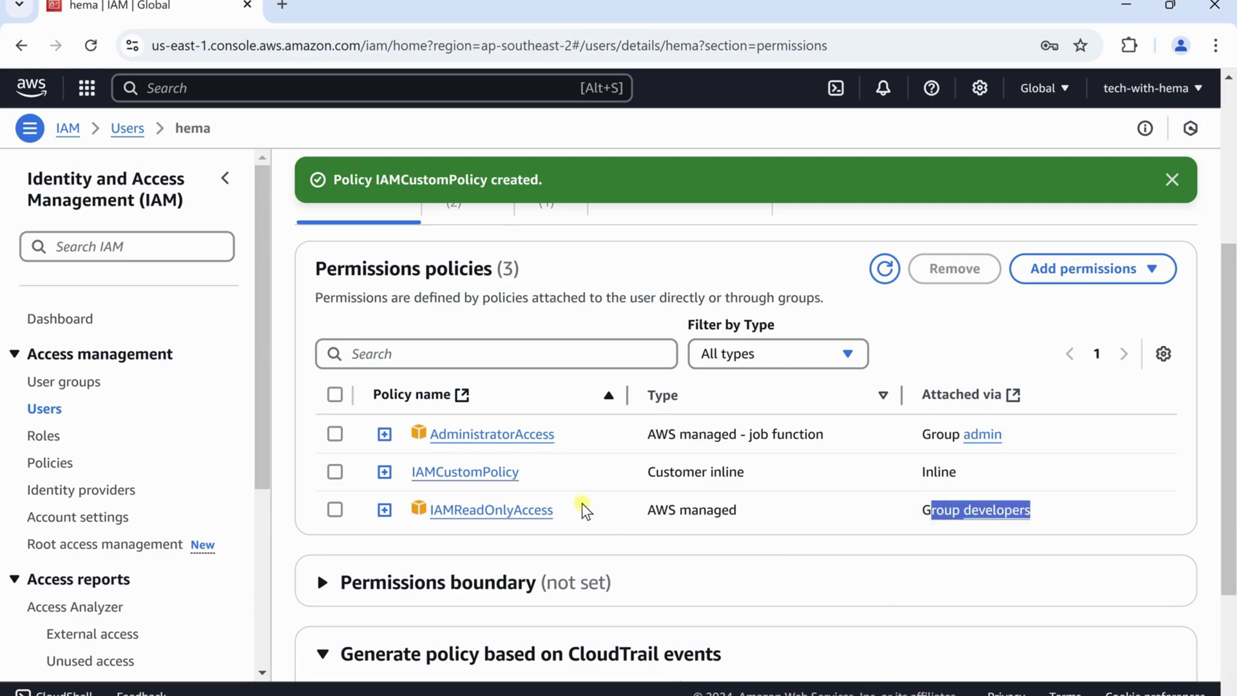
pyautogui.moveTo(576, 509); pyautogui.dragTo(495, 512)
pyautogui.moveTo(970, 480); pyautogui.dragTo(911, 484)
pyautogui.moveTo(546, 476); pyautogui.dragTo(436, 475)
pyautogui.click(559, 489)
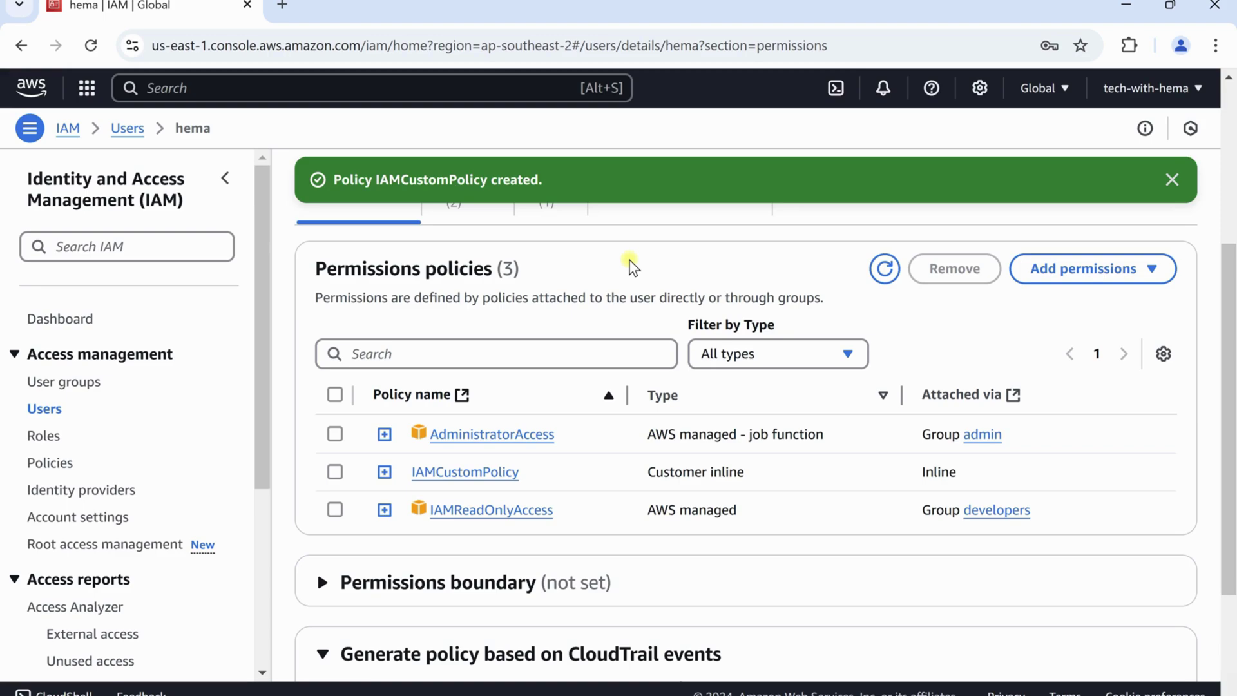
# Start a new role trusting the AWS service EC2 as its use case
pyautogui.click(44, 436)
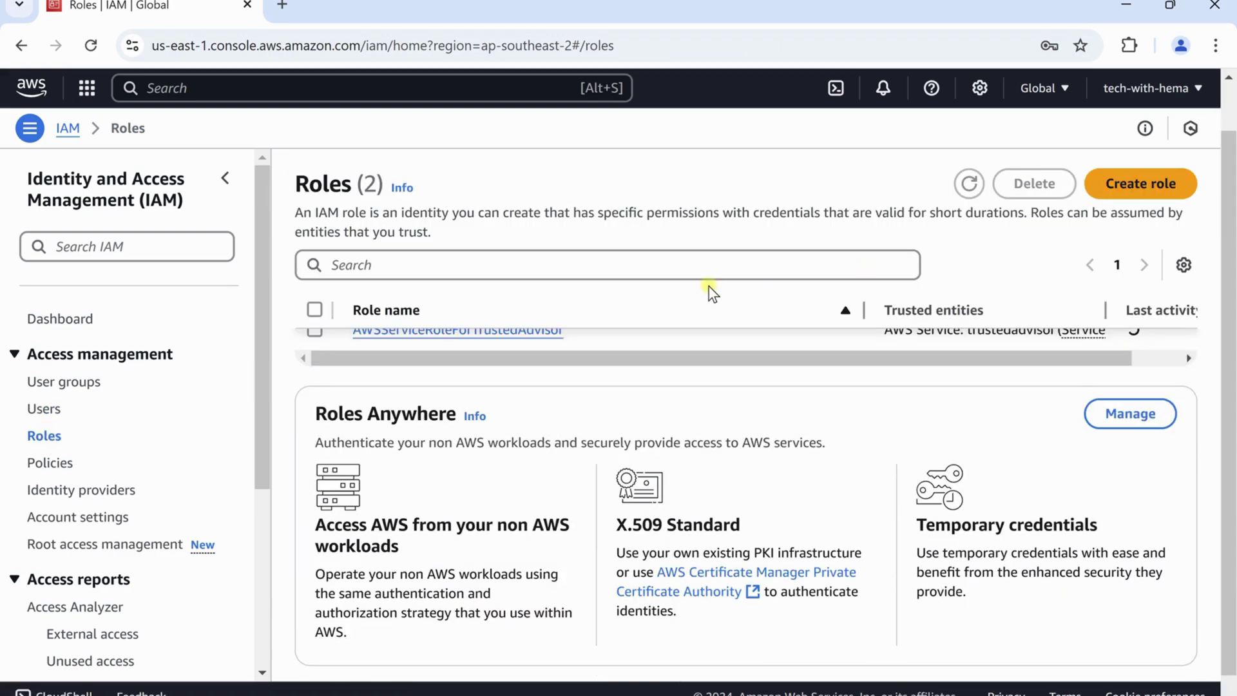
pyautogui.click(1157, 197)
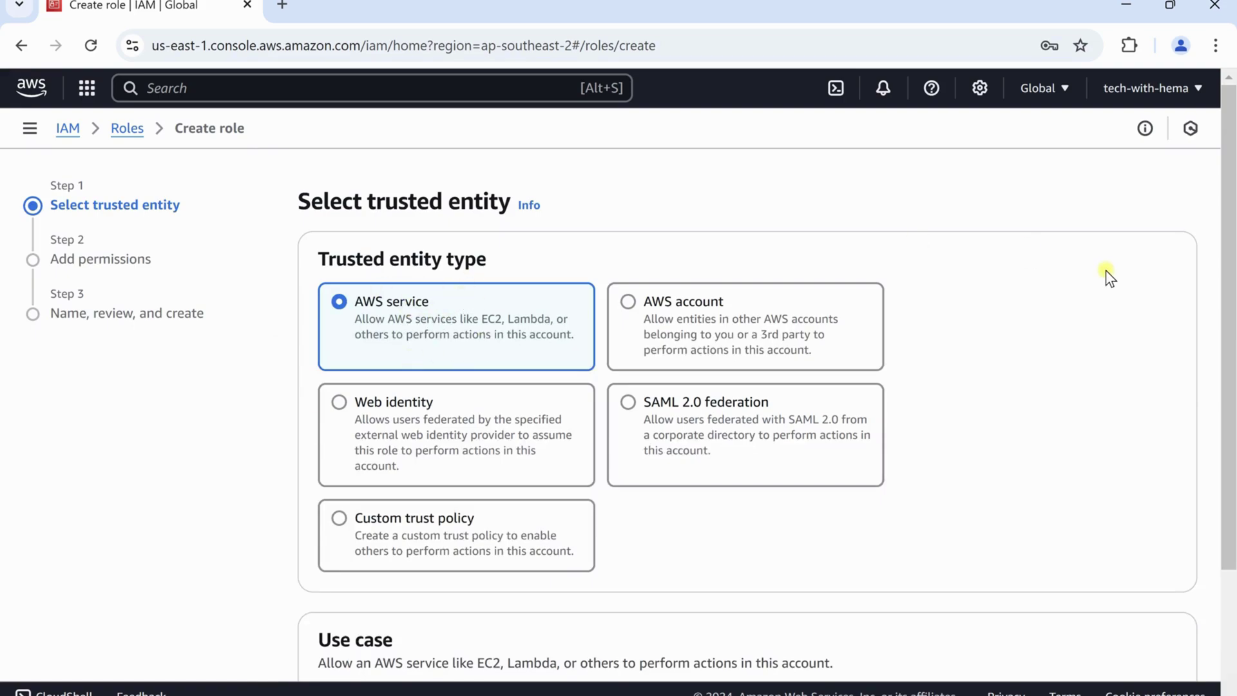
pyautogui.scroll(-3, 1105, 271)
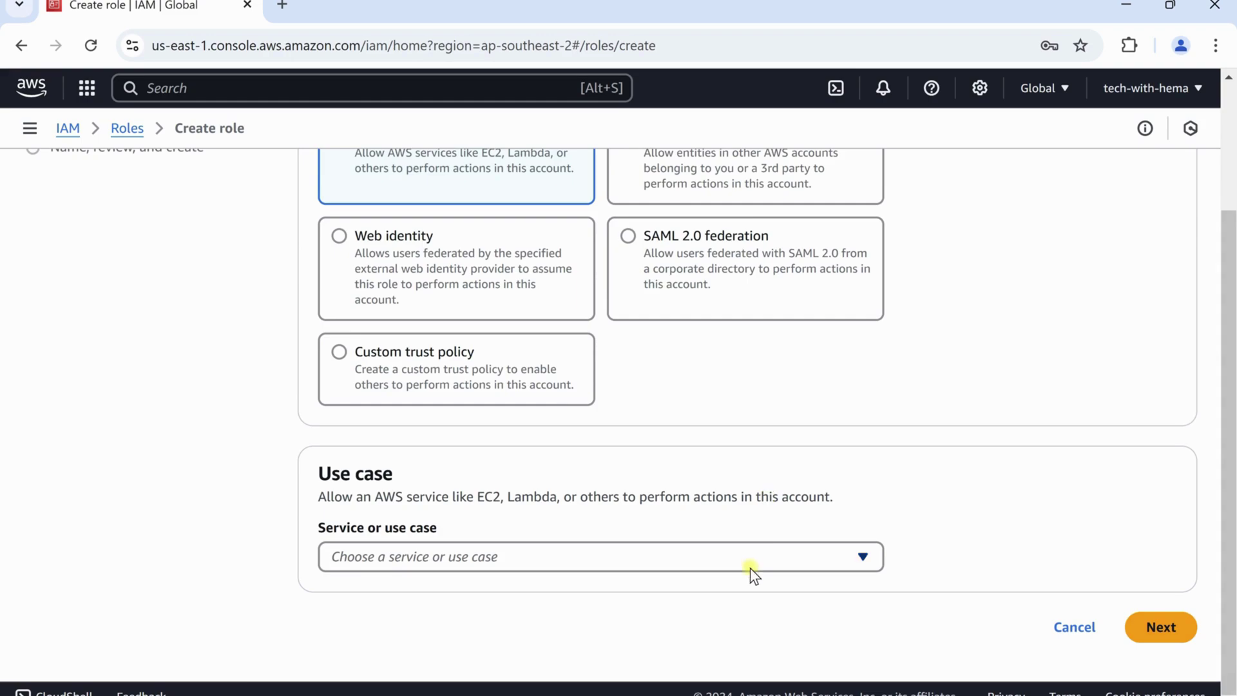
pyautogui.click(748, 569)
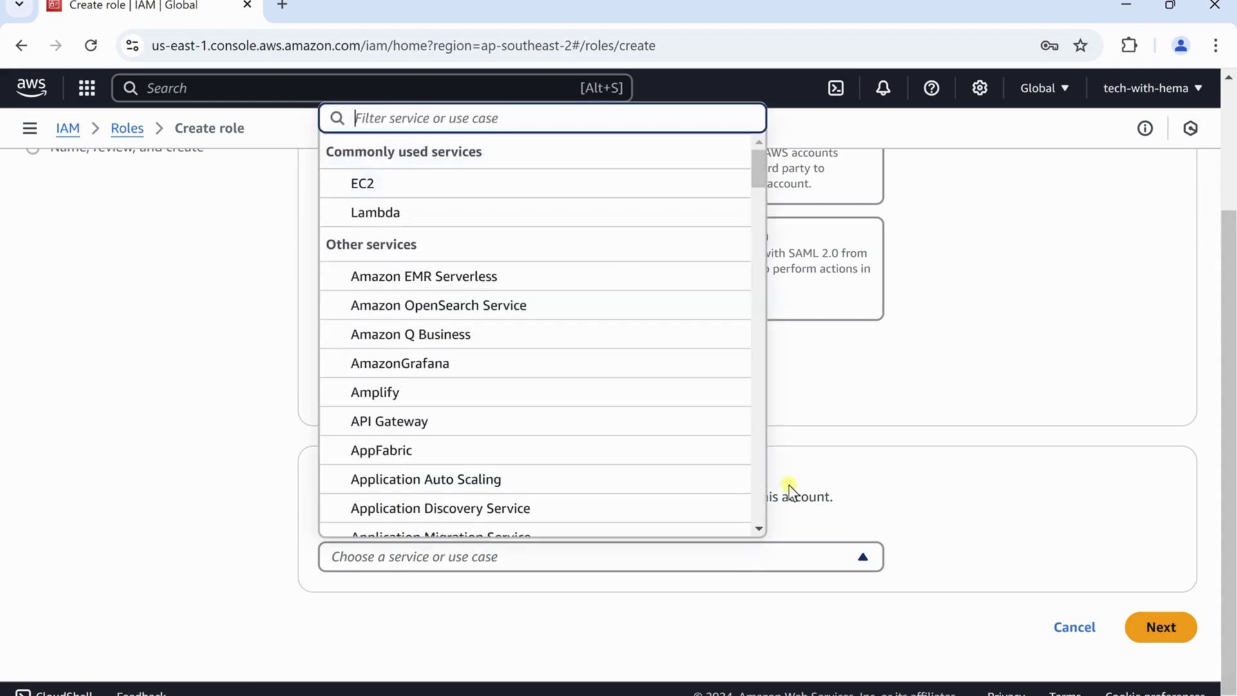
pyautogui.click(386, 194)
pyautogui.scroll(-7, 1022, 415)
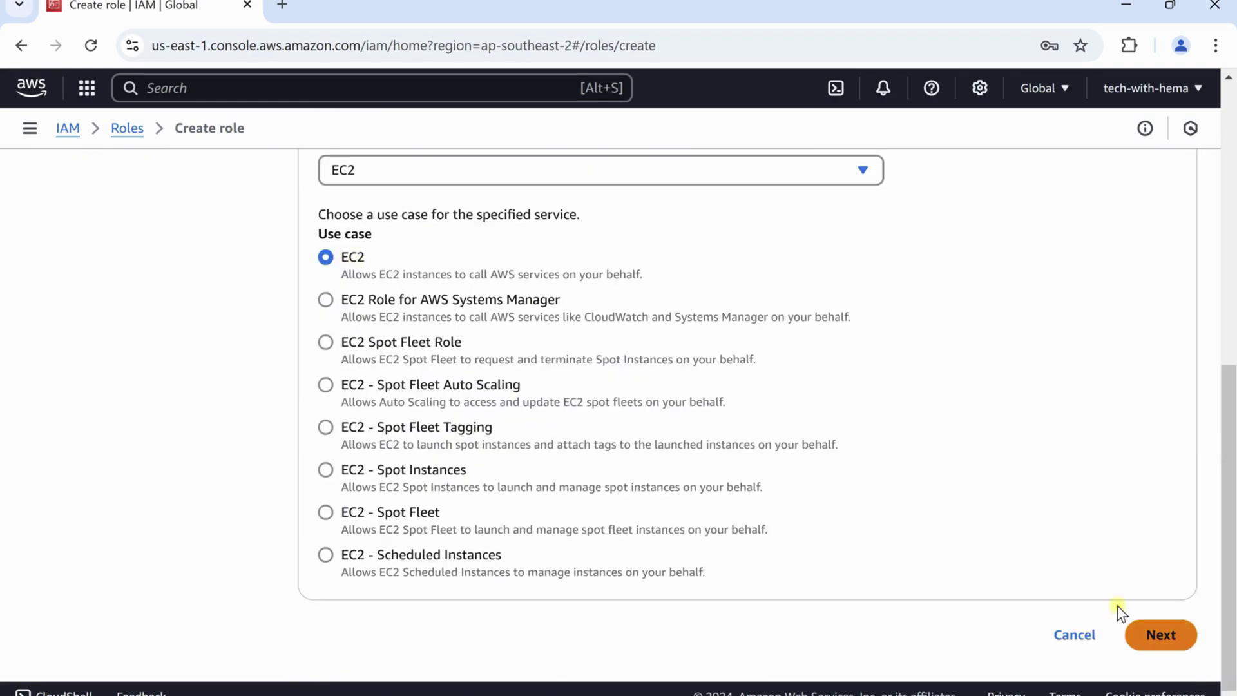
pyautogui.click(1162, 635)
# Attach the IAMReadOnlyAccess policy, found by searching 'iam', and continue to naming
pyautogui.scroll(-2, 1017, 451)
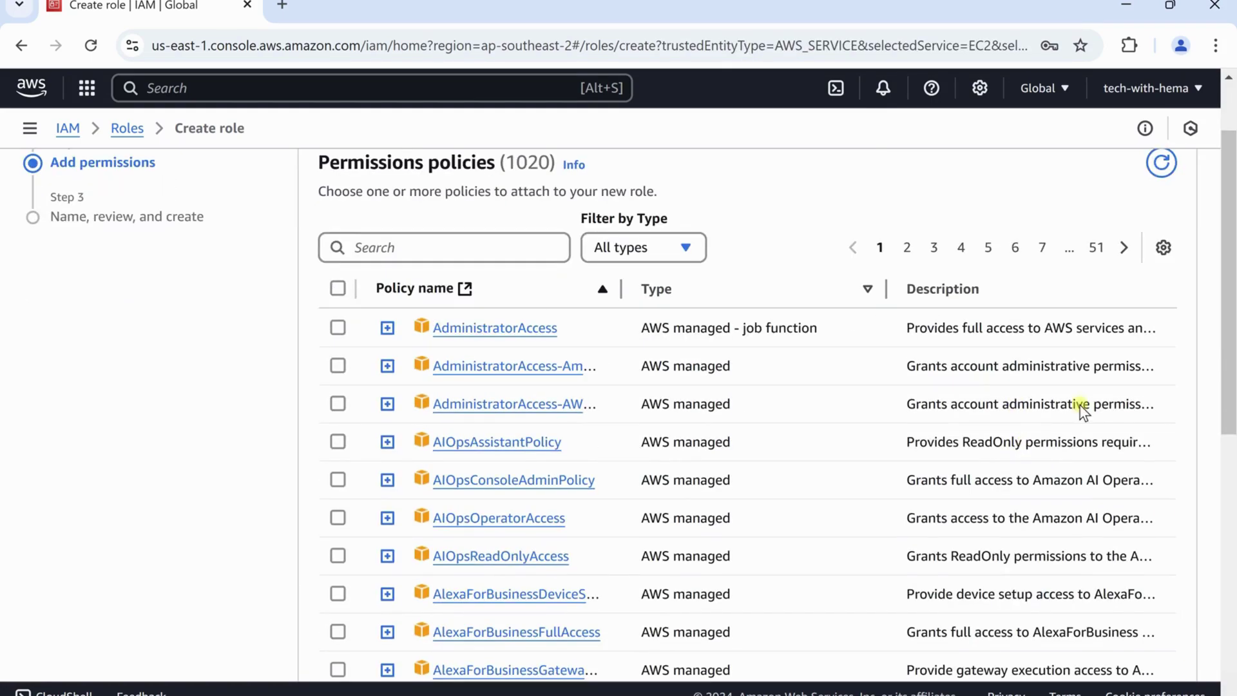
pyautogui.click(539, 250)
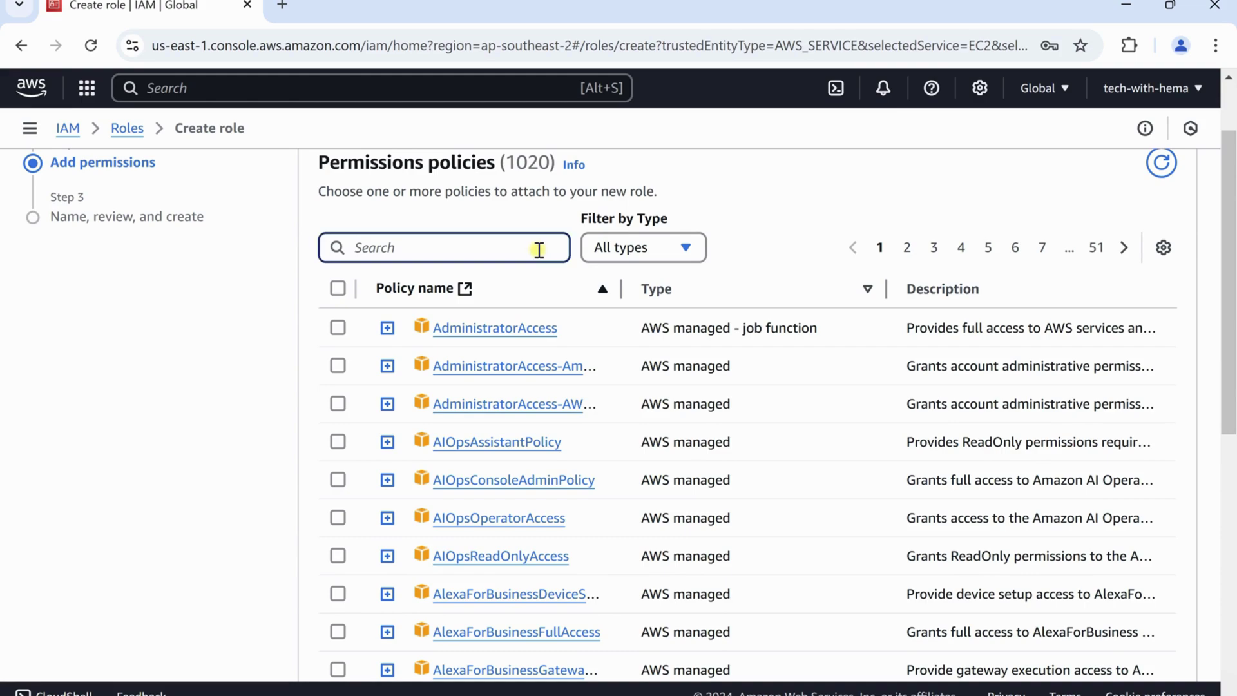
pyautogui.write('iam')
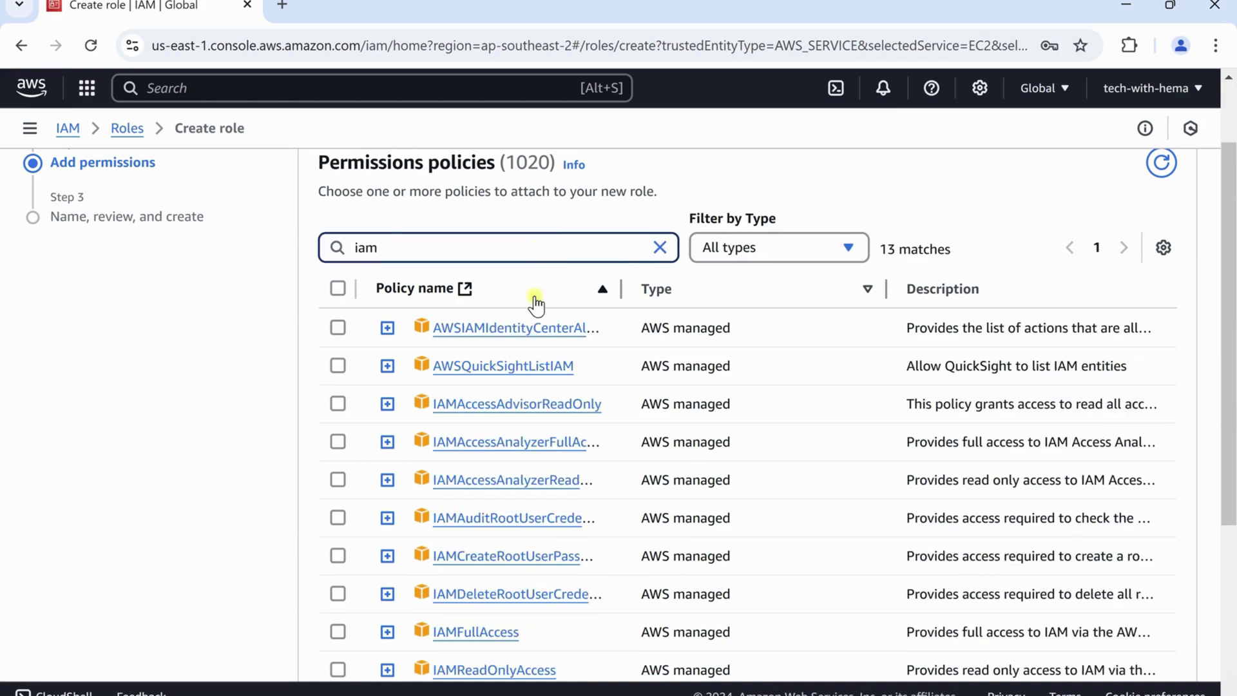
pyautogui.scroll(-4, 543, 466)
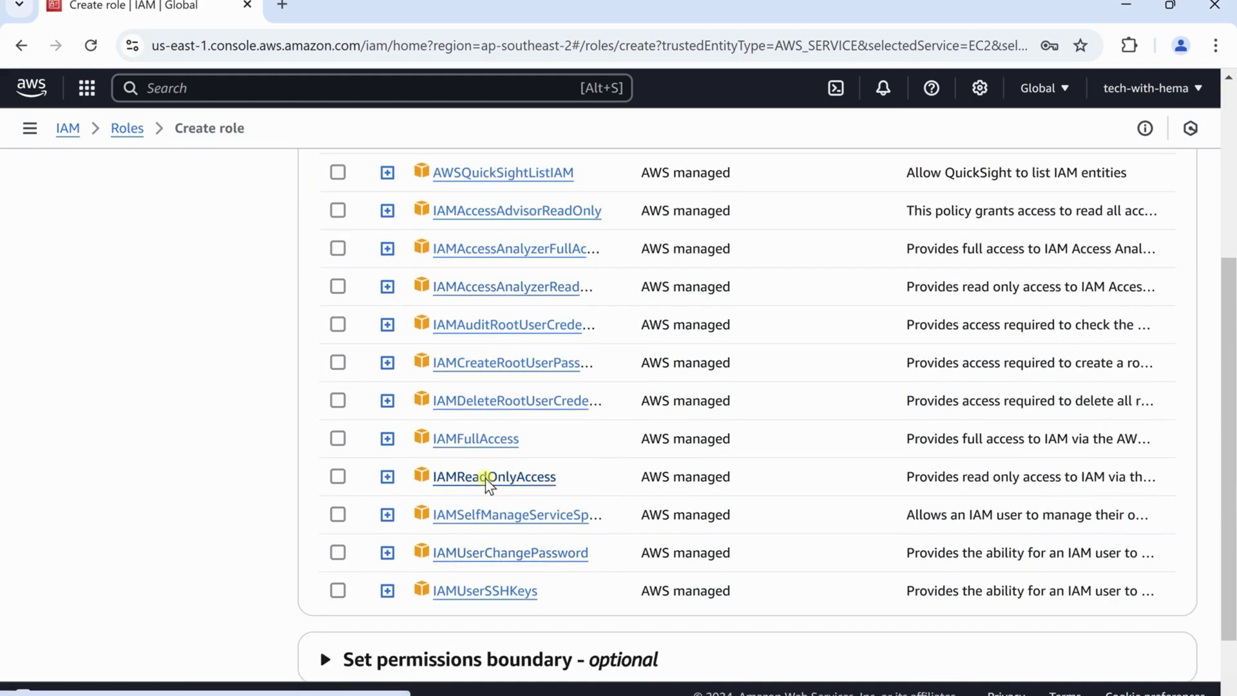
pyautogui.click(485, 478)
pyautogui.hotkey('ctrl', '1')
pyautogui.scroll(-2, 940, 463)
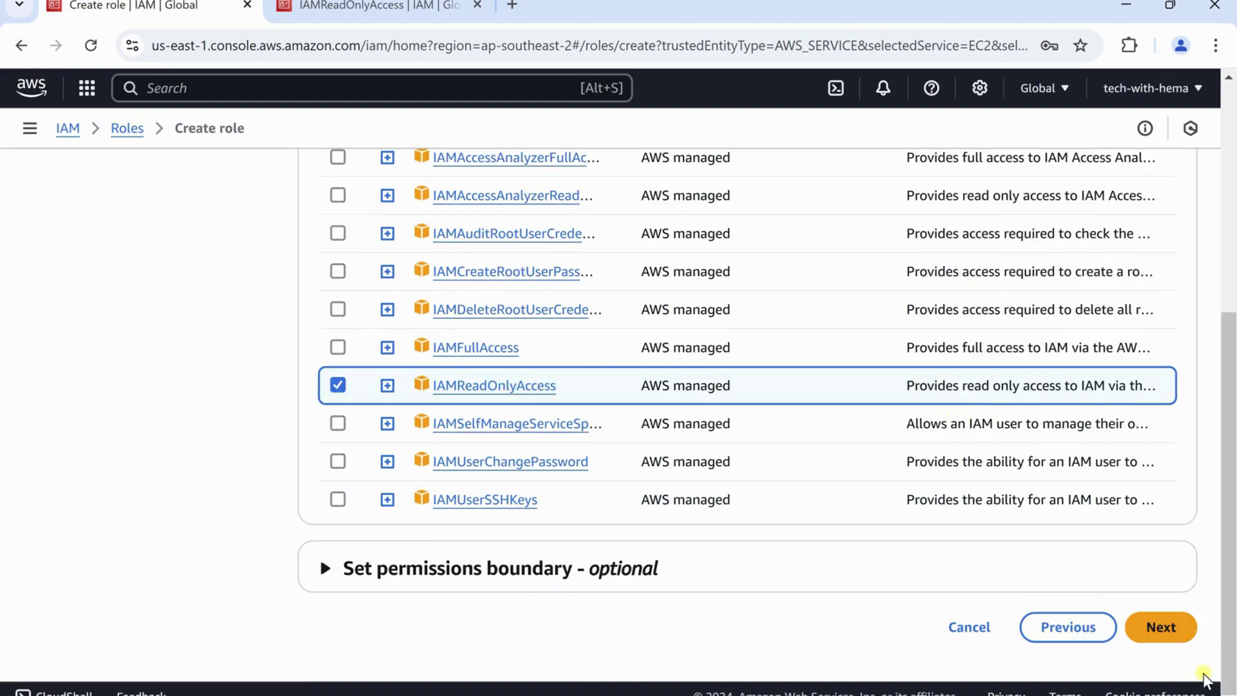
pyautogui.click(1178, 639)
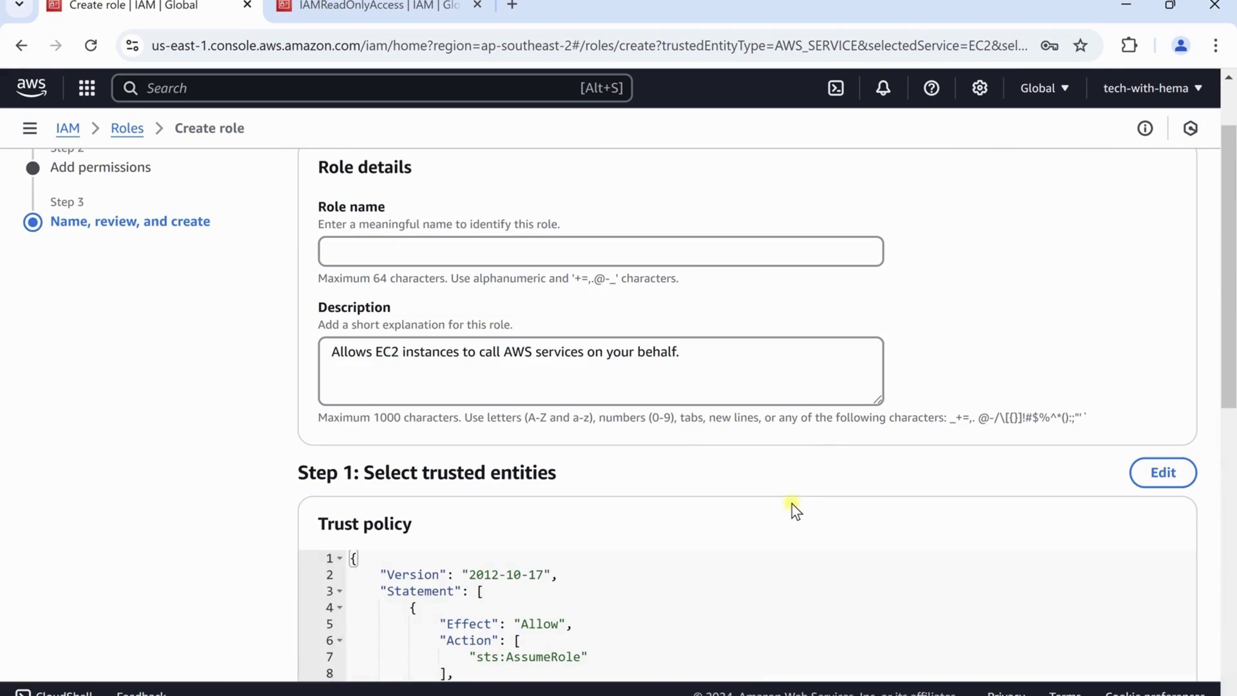
# Enter EC2IAMRole as the role name
pyautogui.click(575, 252)
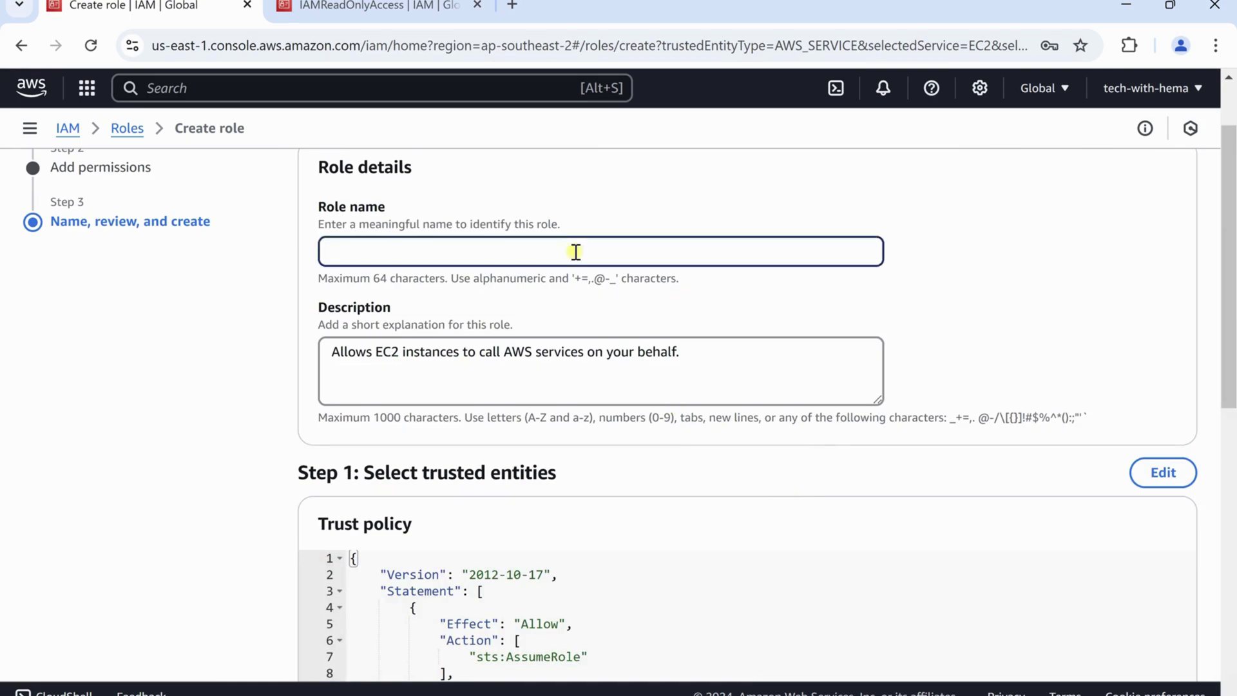
pyautogui.write('EC2IAMRole')
pyautogui.scroll(-5, 674, 252)
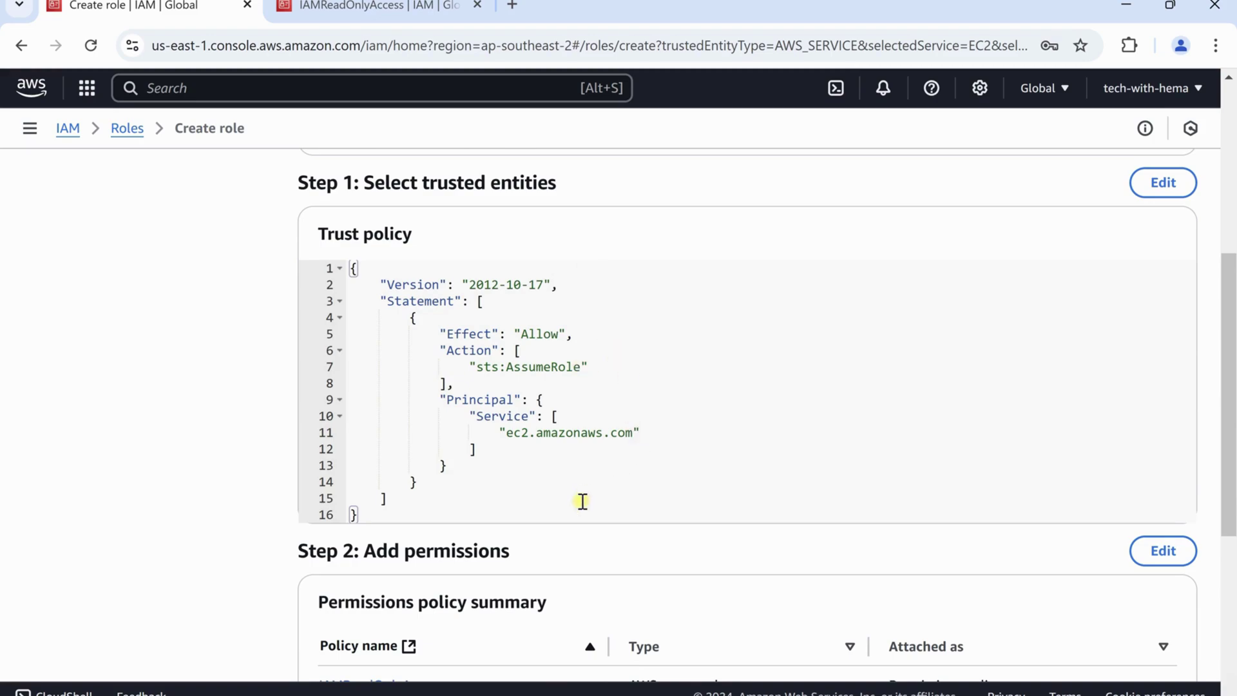
# Review the trust policy: Allow sts:AssumeRole for the ec2.amazonaws.com service principal
pyautogui.moveTo(579, 500); pyautogui.dragTo(389, 299)
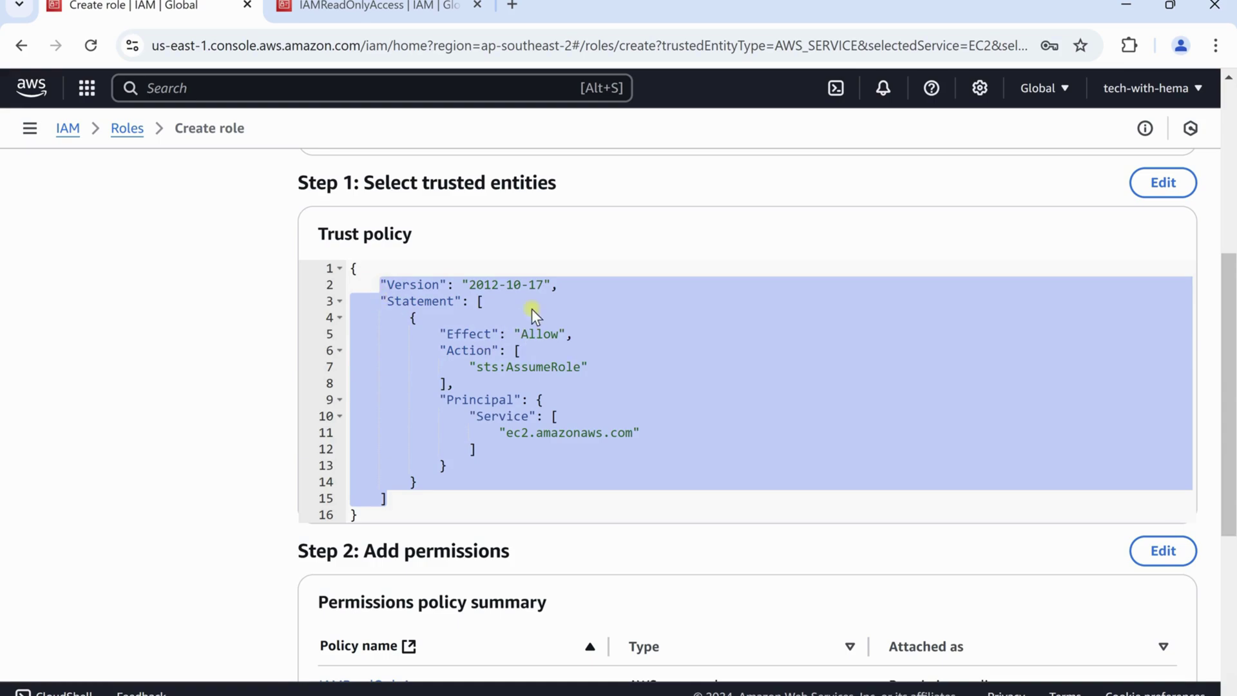
pyautogui.click(588, 331)
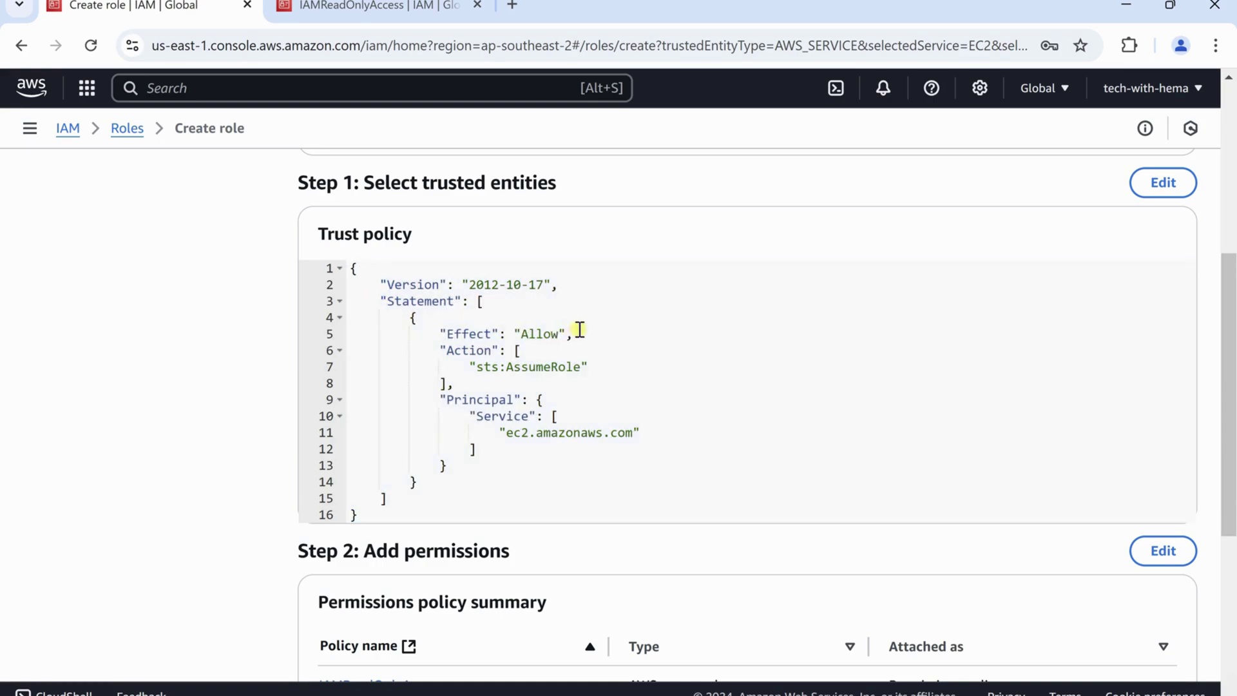
pyautogui.doubleClick(537, 330)
pyautogui.moveTo(590, 367); pyautogui.dragTo(485, 364)
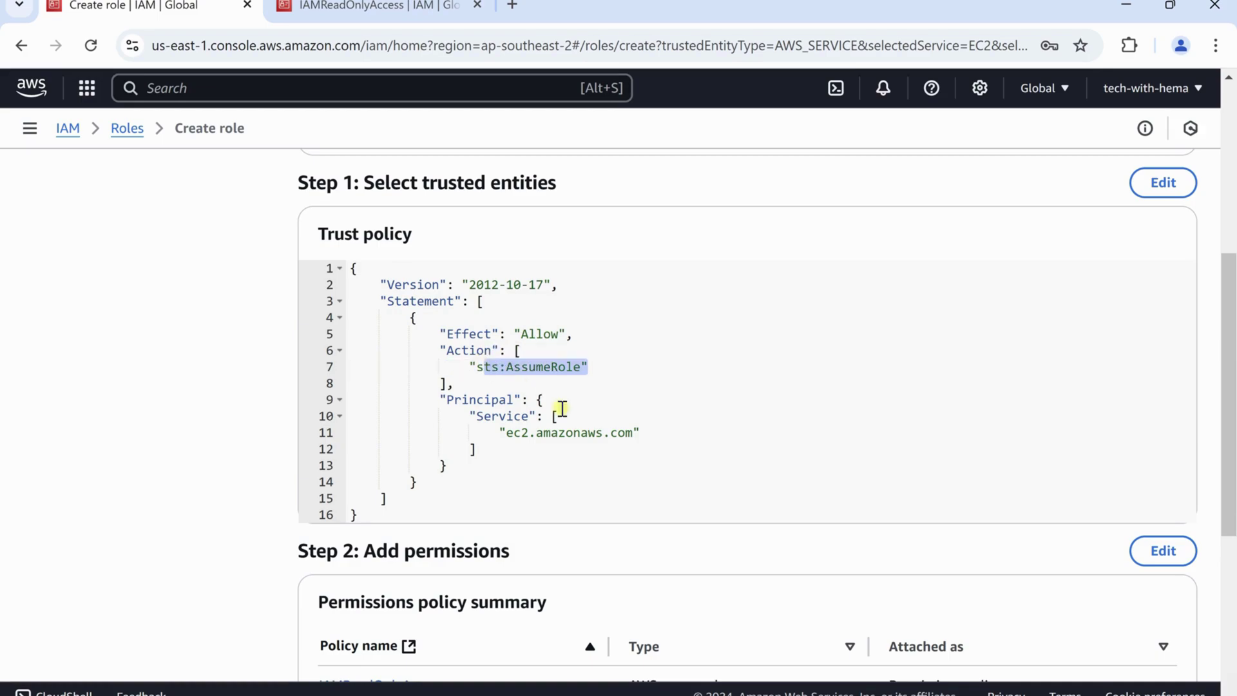
pyautogui.moveTo(641, 432); pyautogui.dragTo(501, 422)
pyautogui.doubleClick(477, 400)
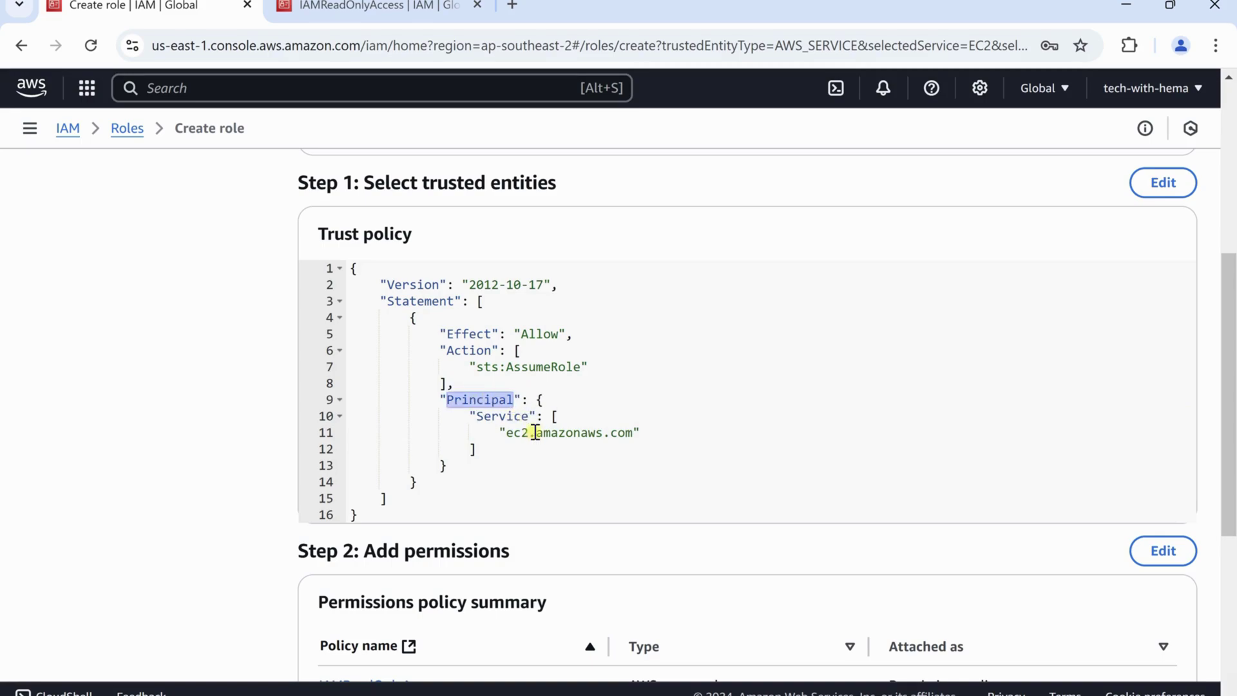
pyautogui.doubleClick(480, 333)
pyautogui.doubleClick(544, 334)
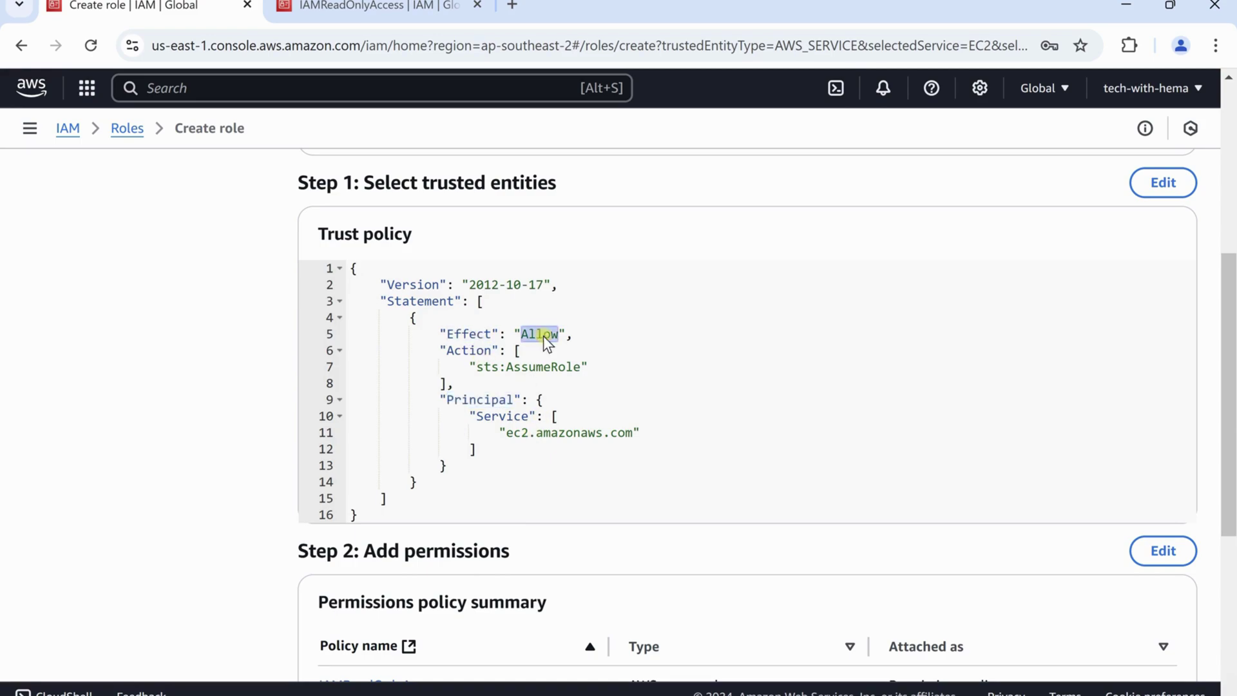
pyautogui.doubleClick(461, 351)
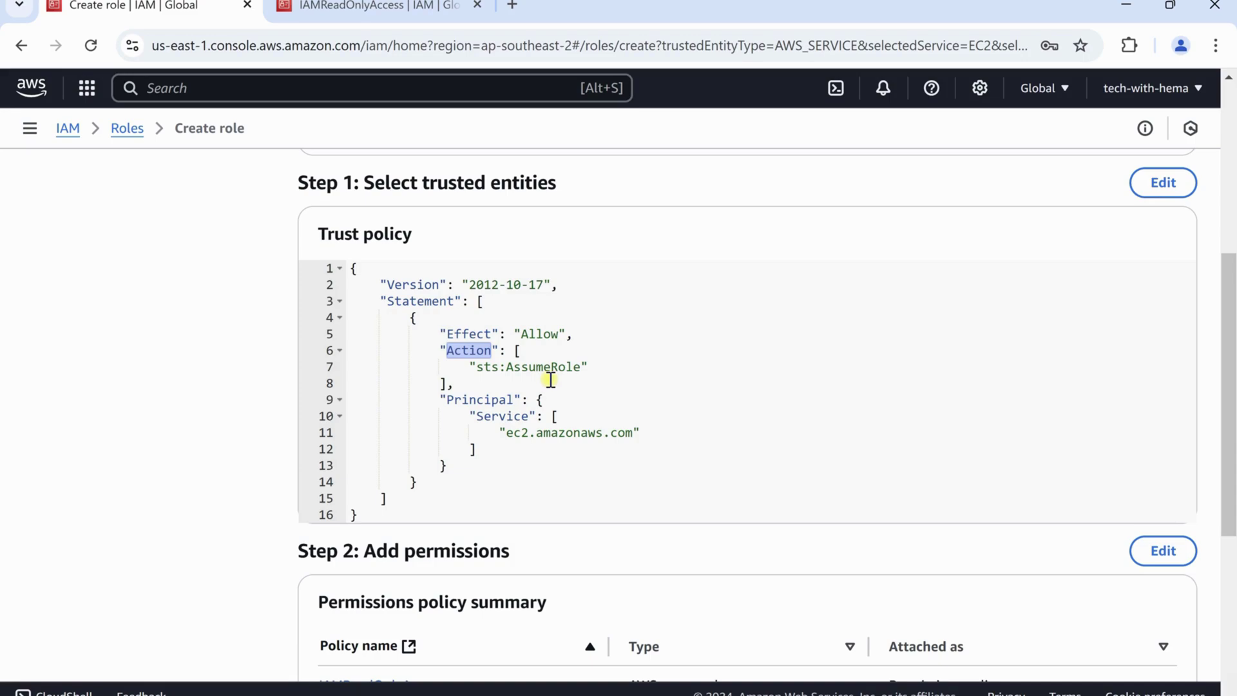
pyautogui.doubleClick(469, 400)
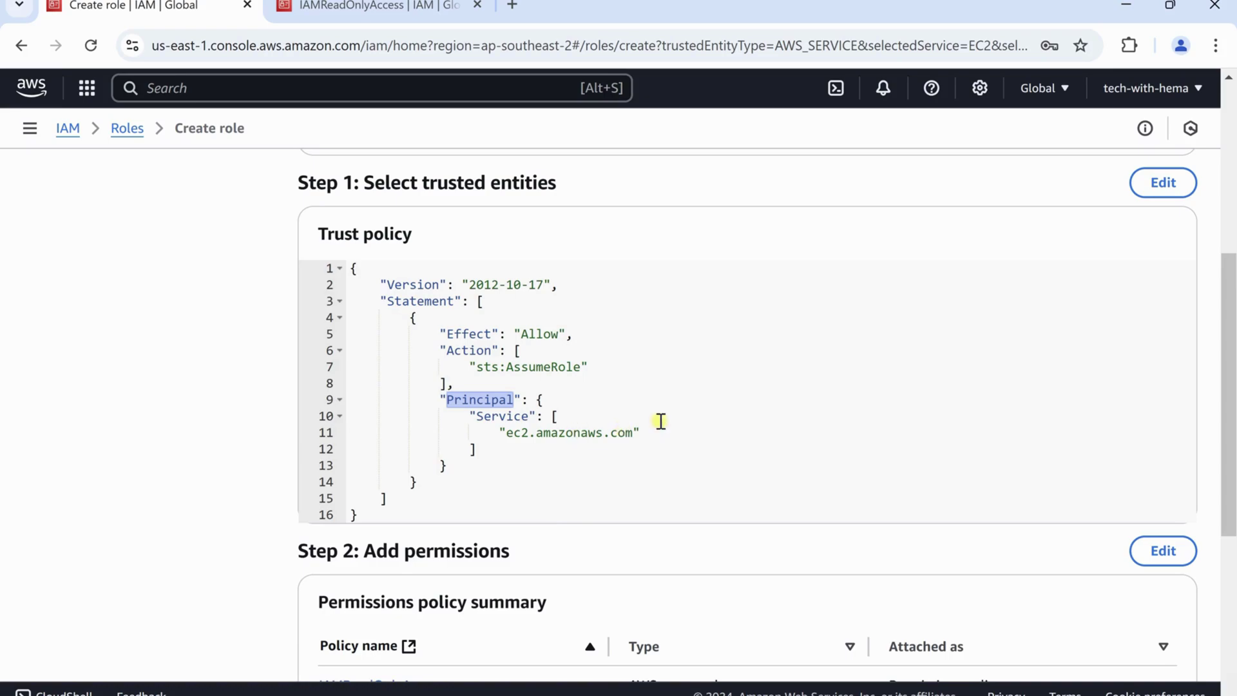
pyautogui.moveTo(660, 431); pyautogui.dragTo(501, 433)
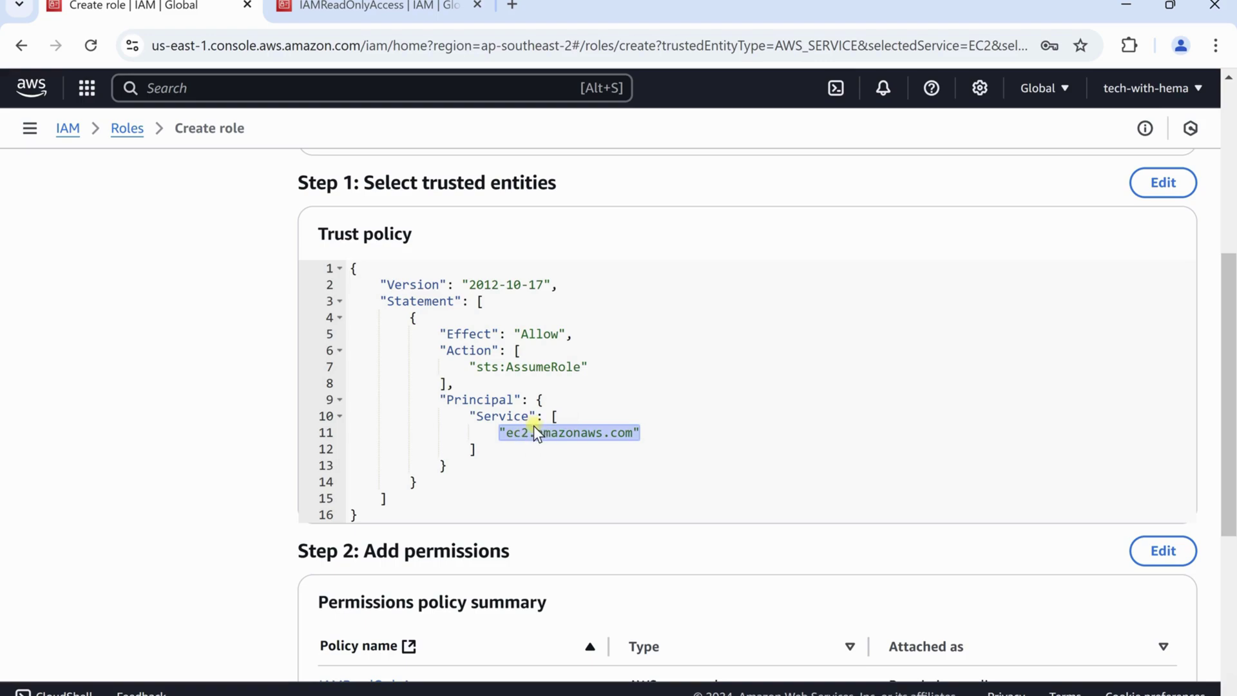
# Confirm IAMReadOnlyAccess is the attached permission and create the role
pyautogui.scroll(-1, 686, 407)
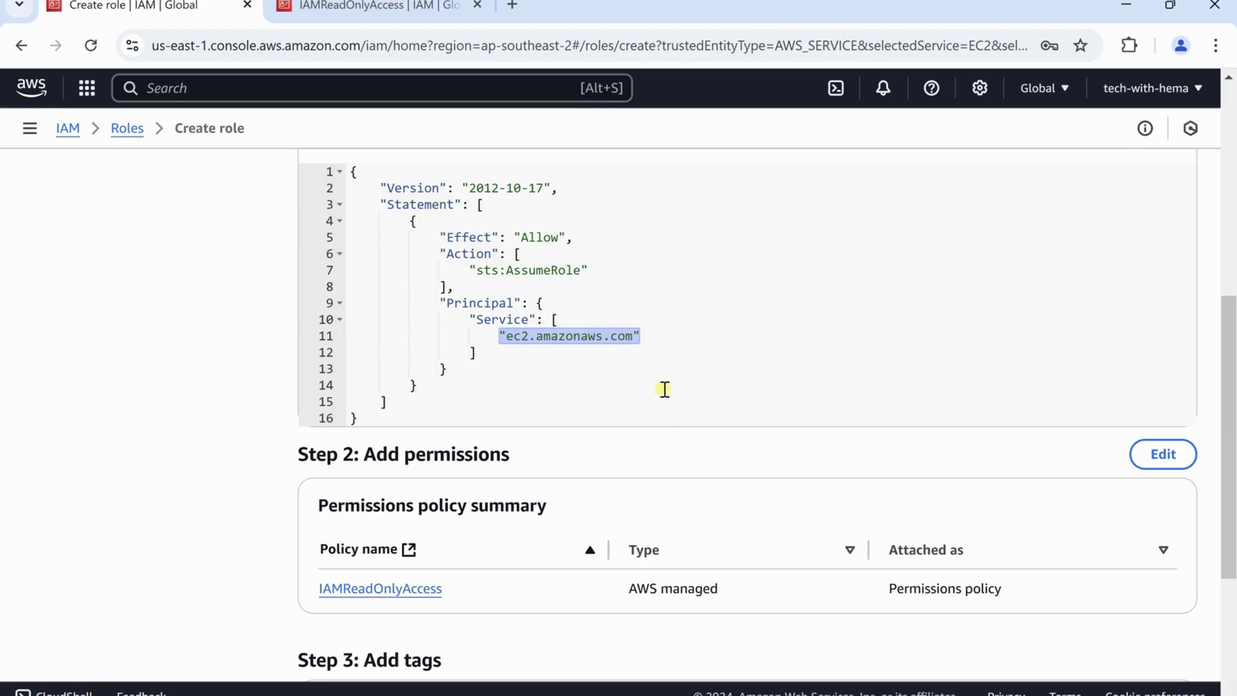
pyautogui.scroll(-4, 669, 385)
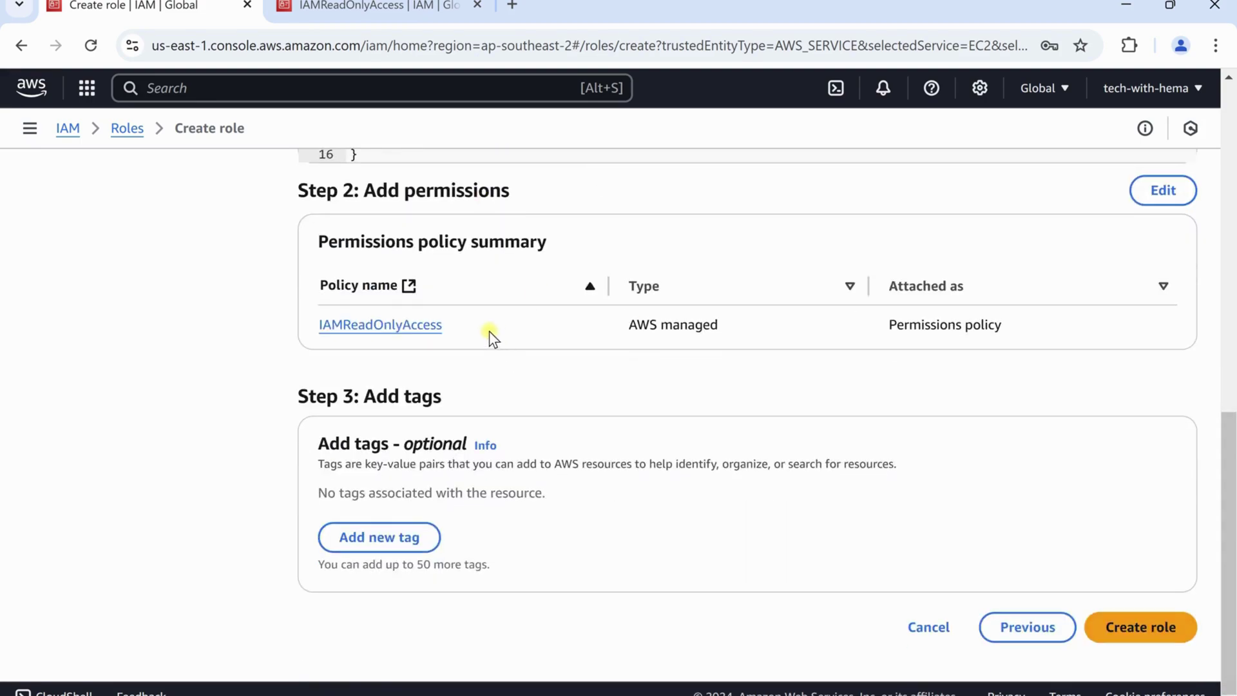
pyautogui.moveTo(489, 330); pyautogui.dragTo(312, 322)
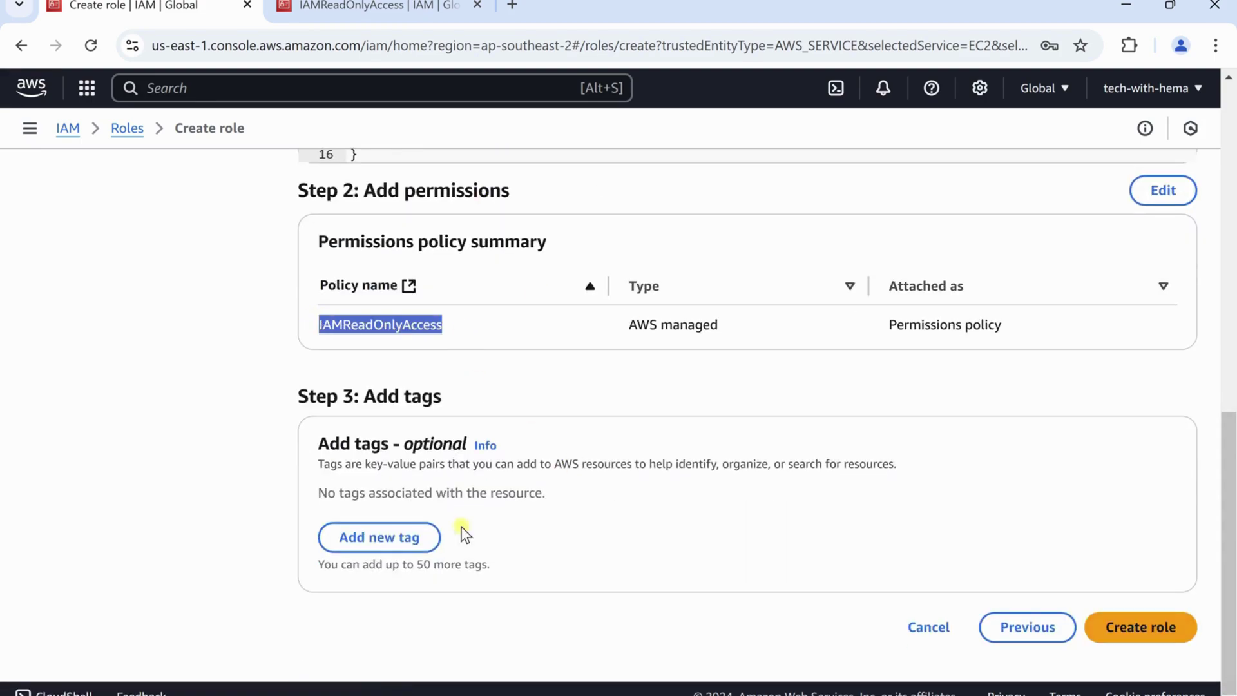
pyautogui.click(1127, 633)
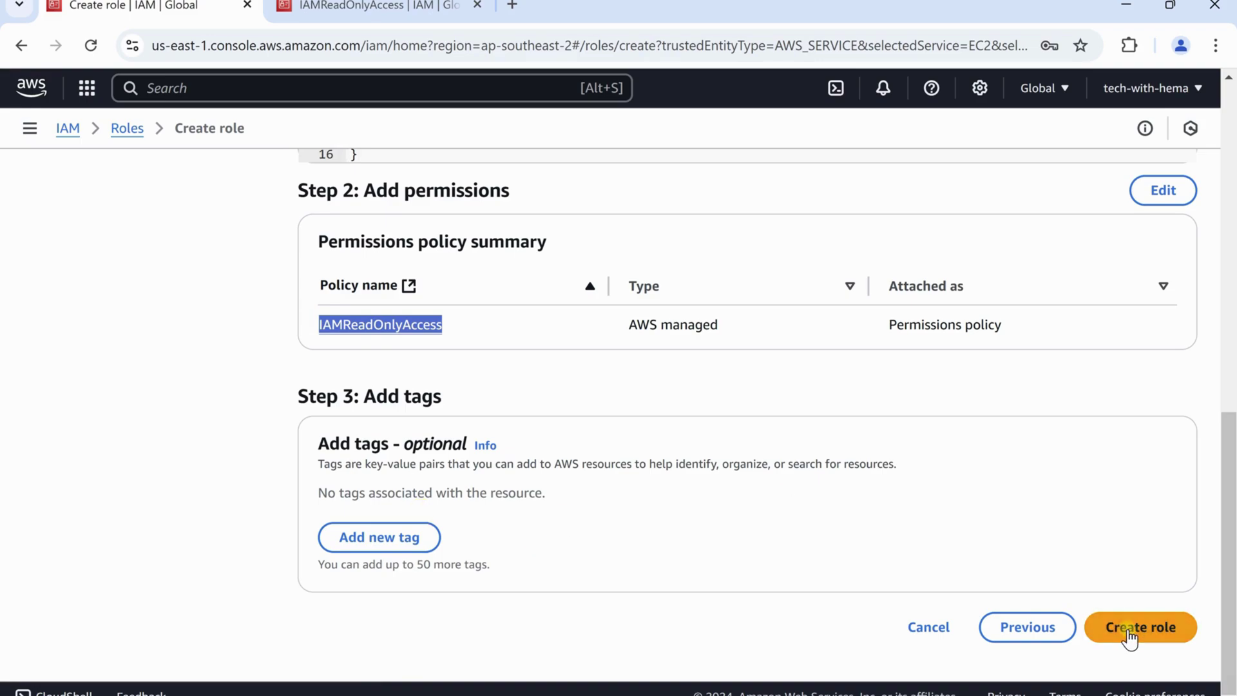